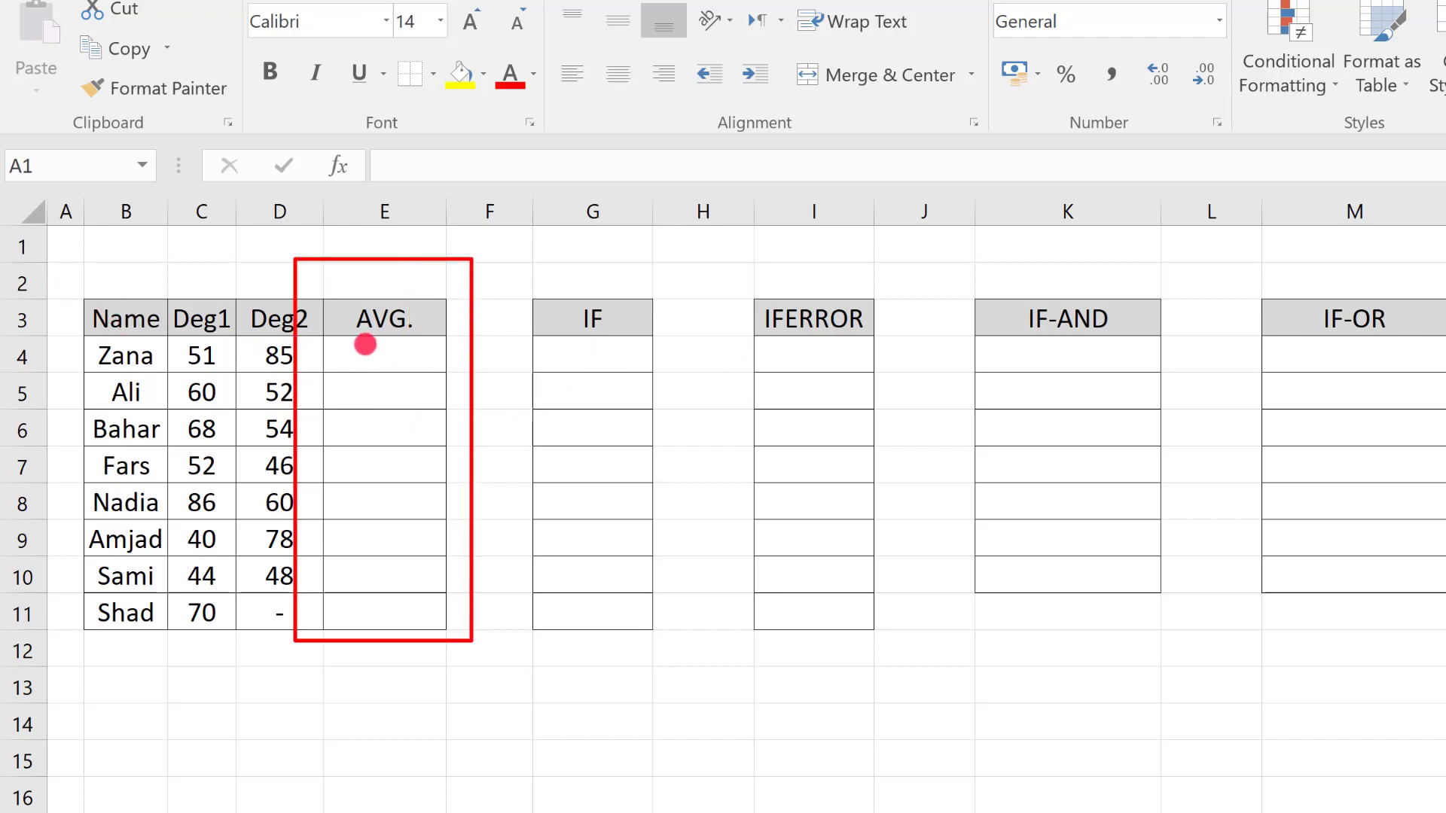
Step: Calculate the first average in E4 with =(C4+D4)/2 and fill the formula down to E11
click(373, 356)
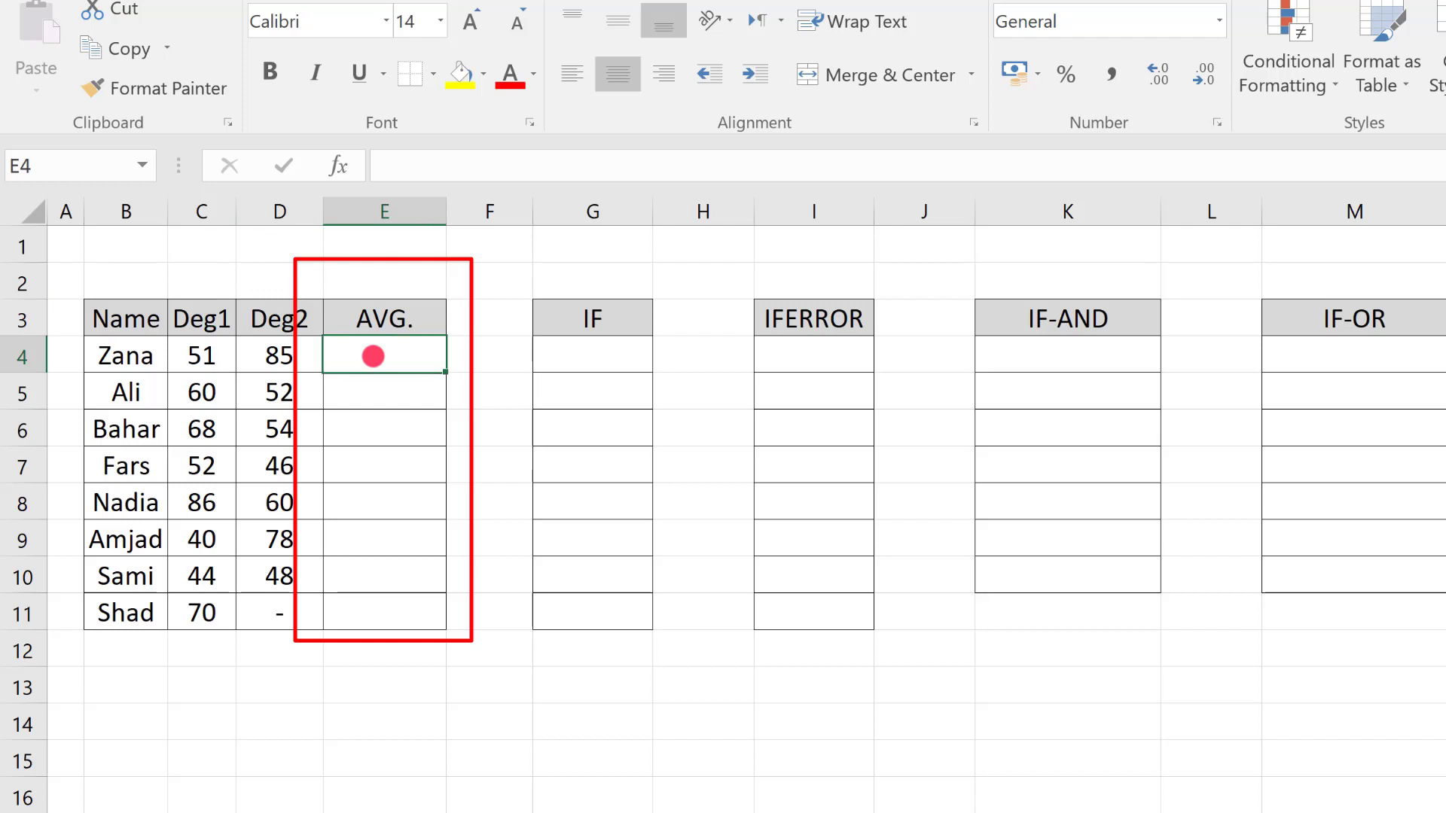
text(=)
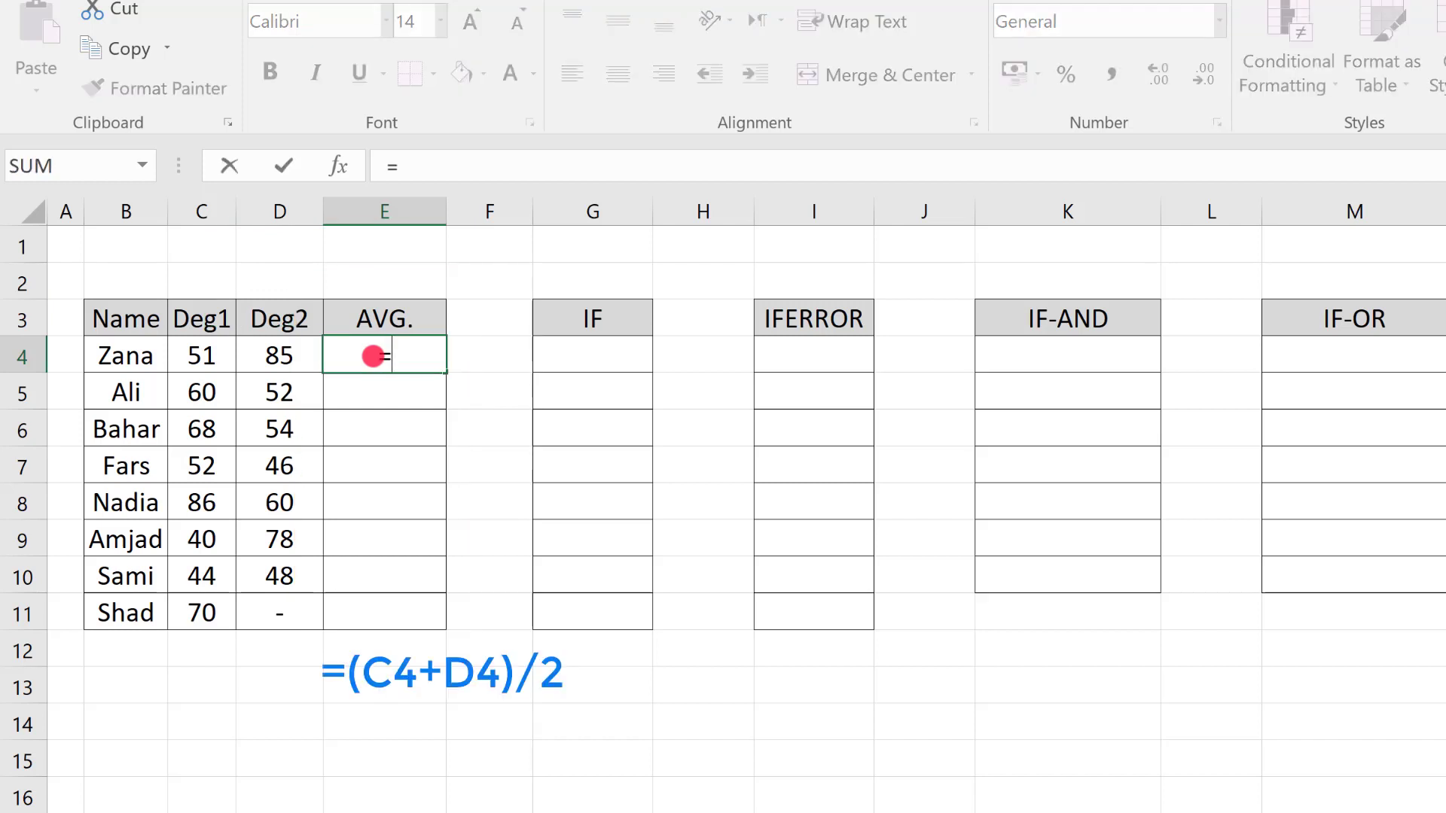
text(()
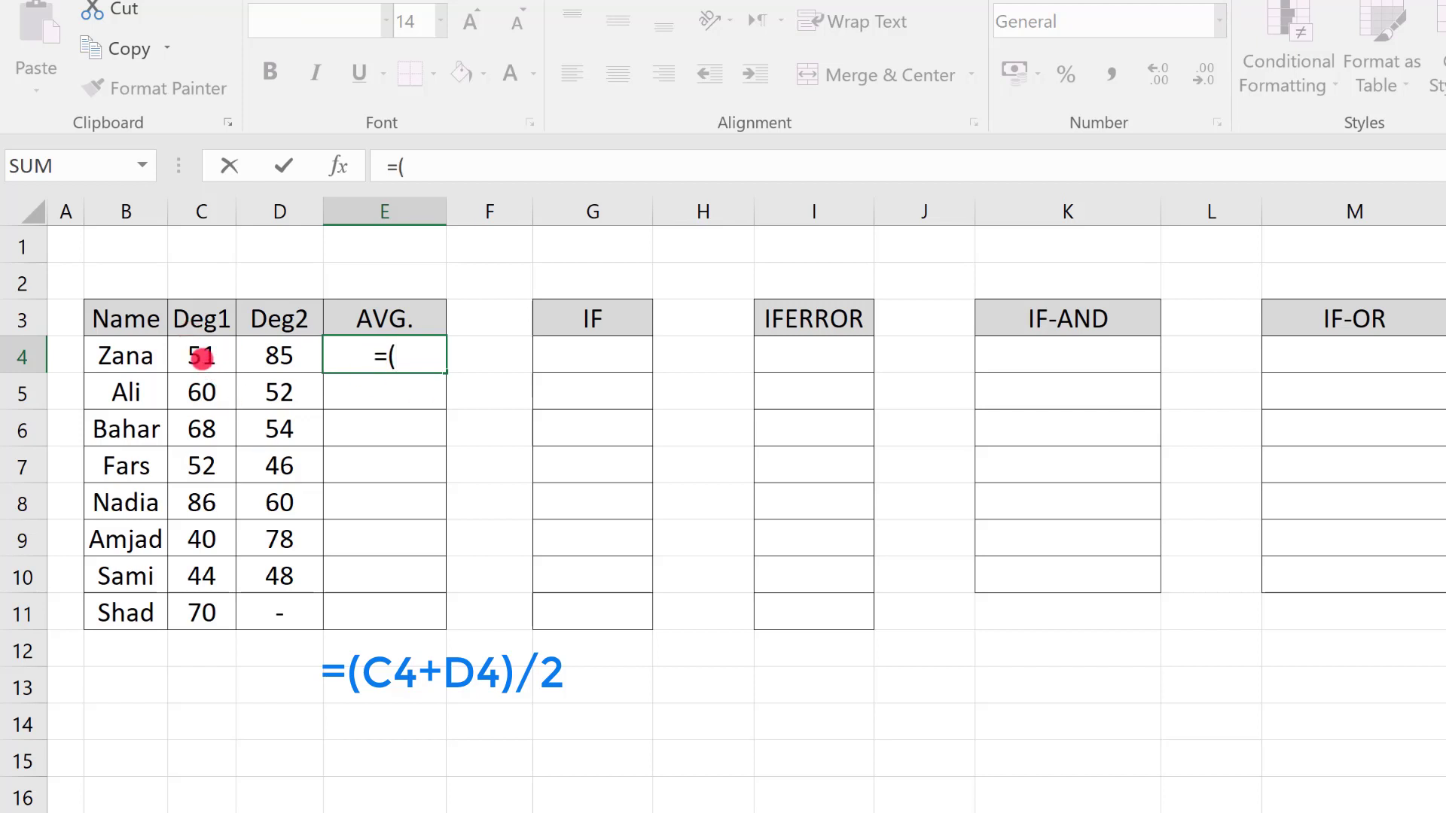
click(202, 357)
text(+)
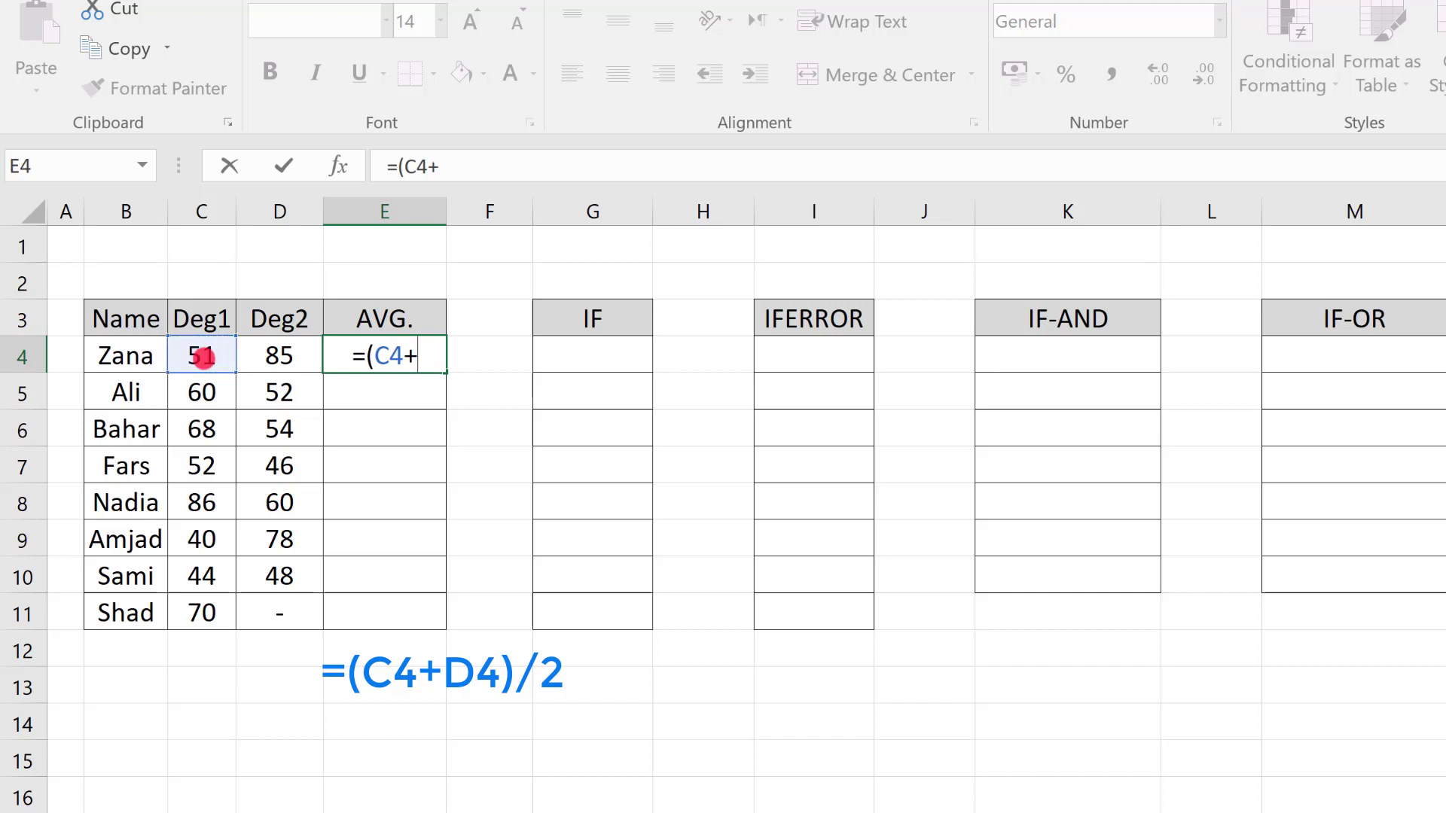
click(268, 357)
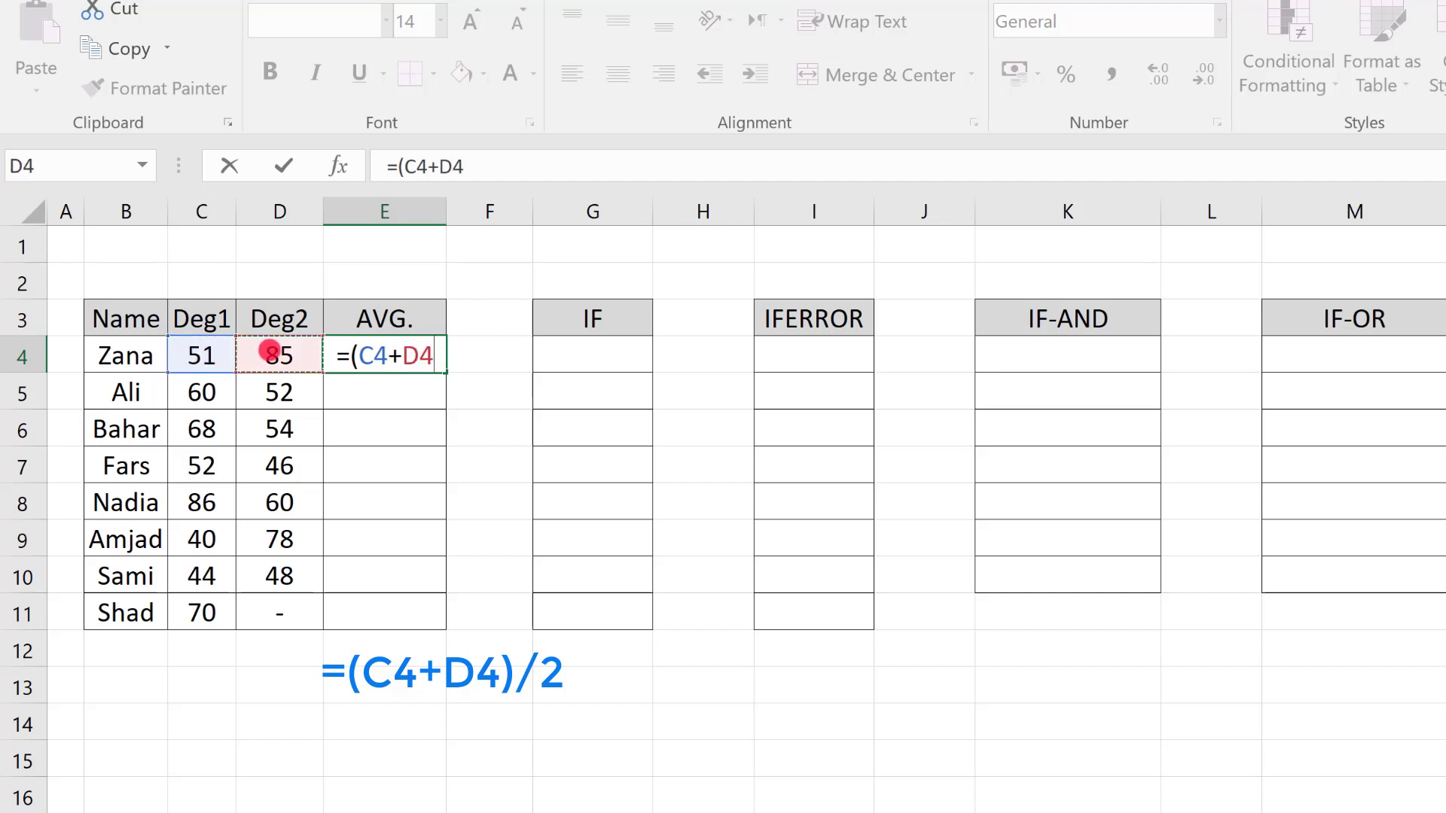
text())
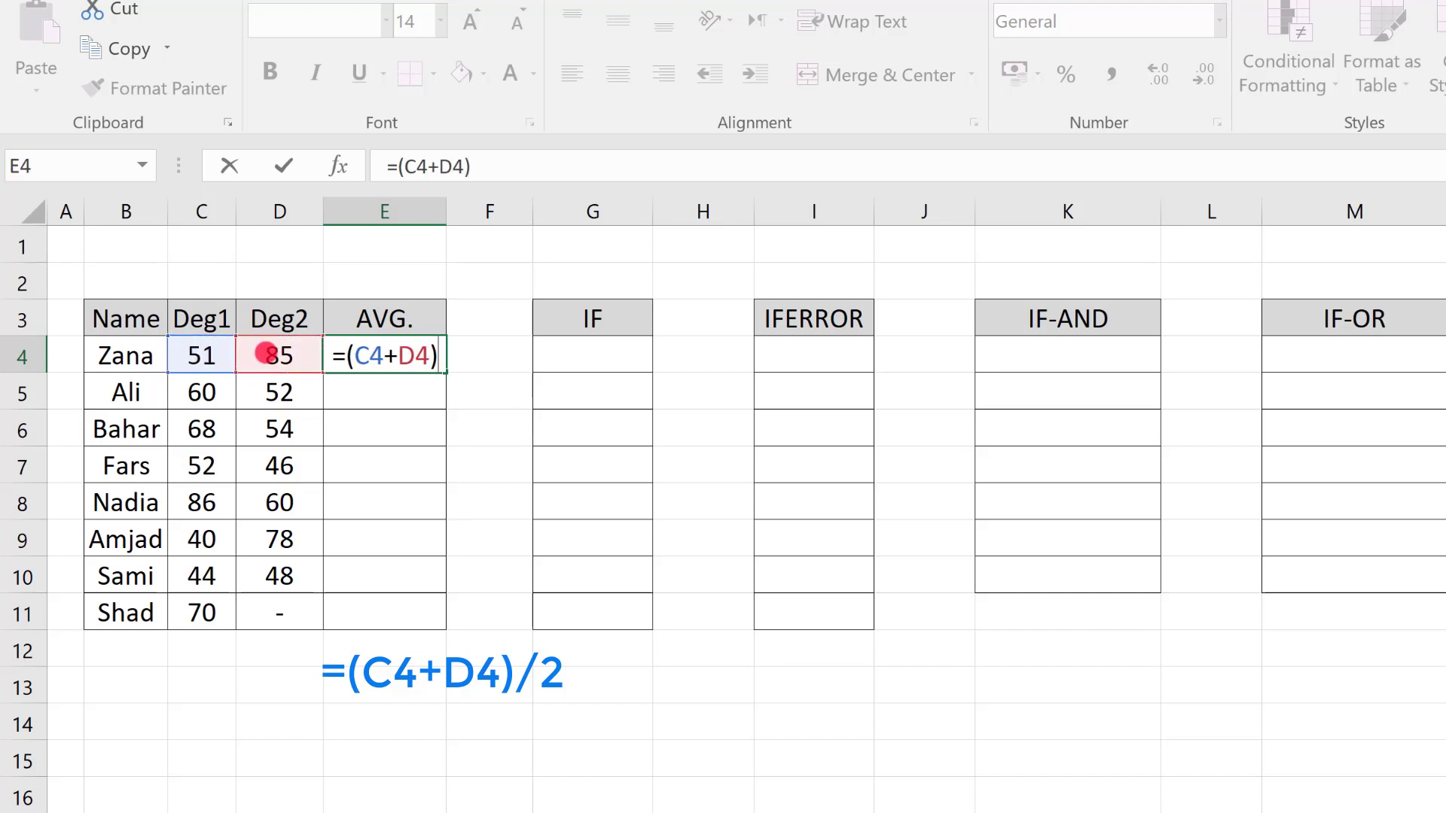
text(/2)
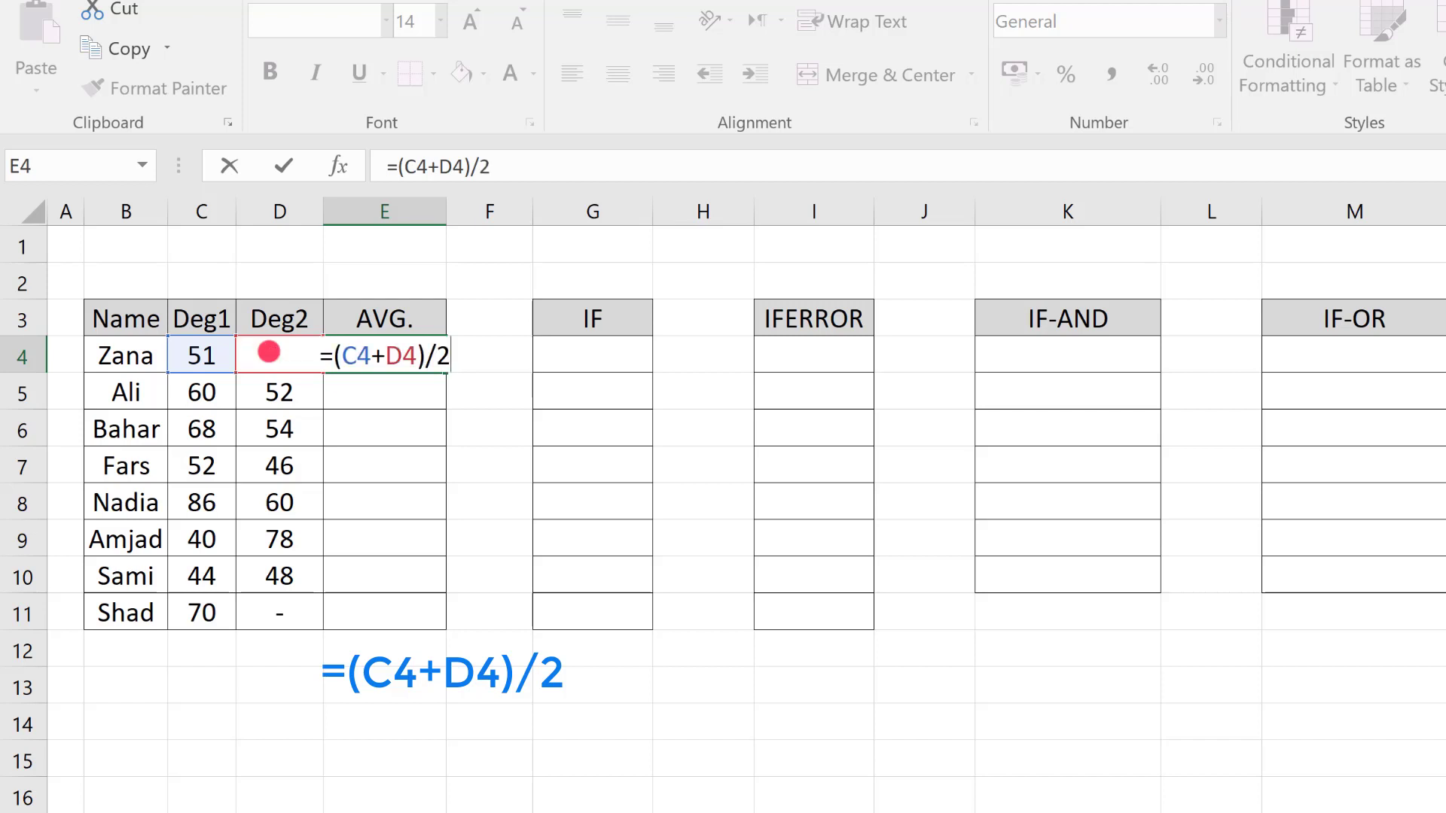
key(Return)
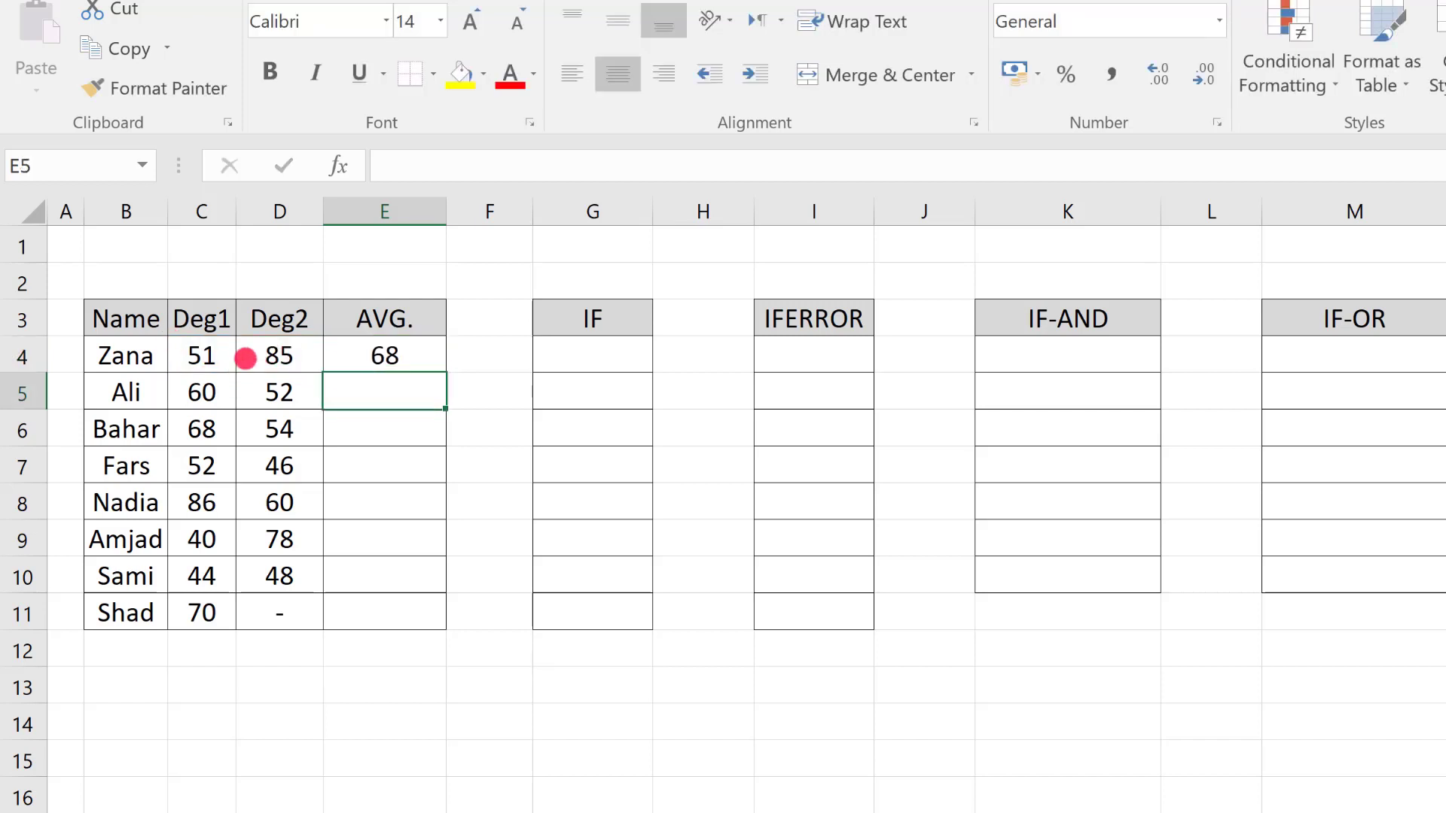
click(380, 357)
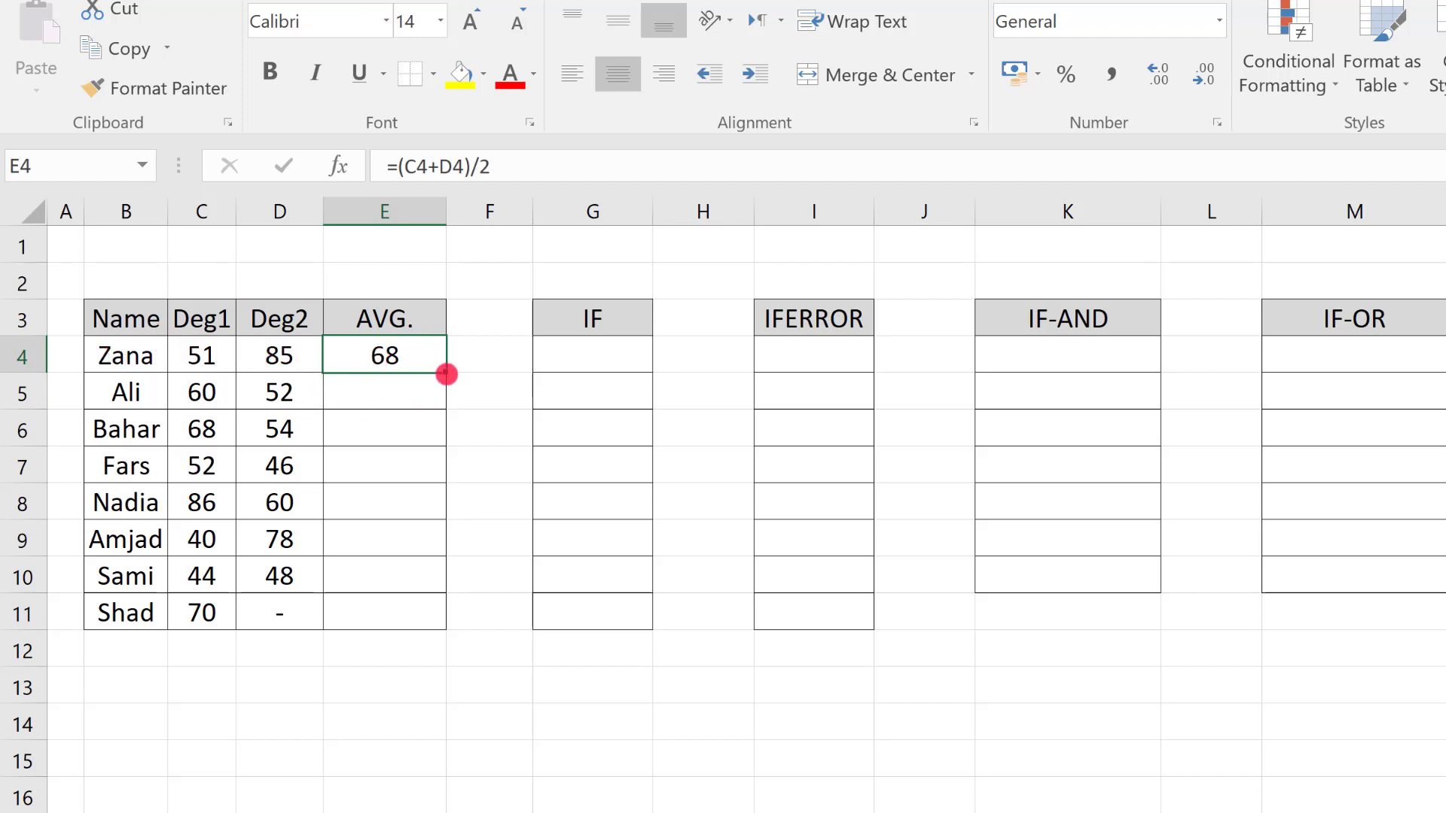
mouse_move(442, 371)
mouse_down()
mouse_move(455, 397)
mouse_move(426, 622)
mouse_up()
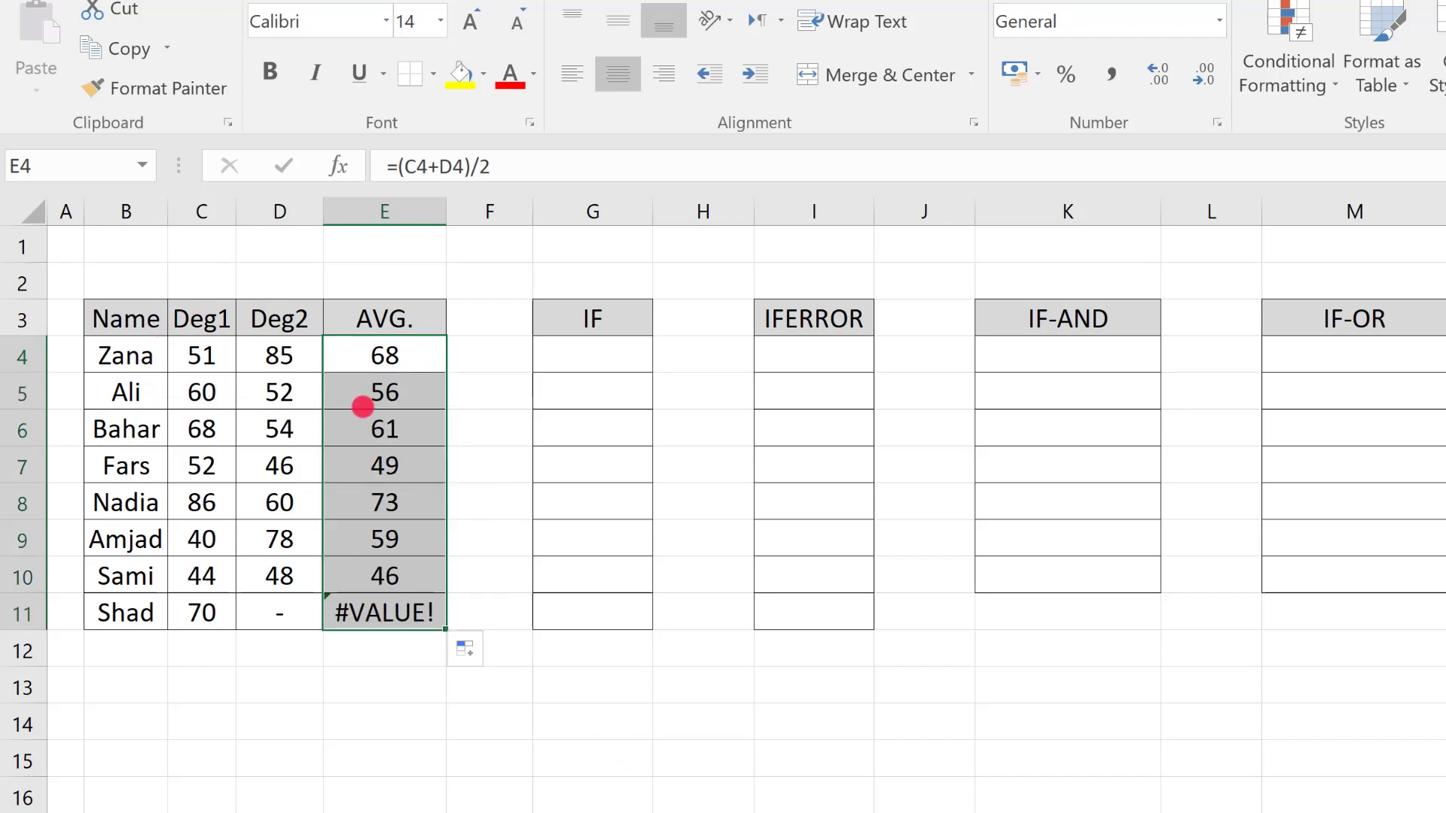
Step: Examine the formulas and results in the AVG. column, including the error in the last row
click(363, 407)
click(342, 426)
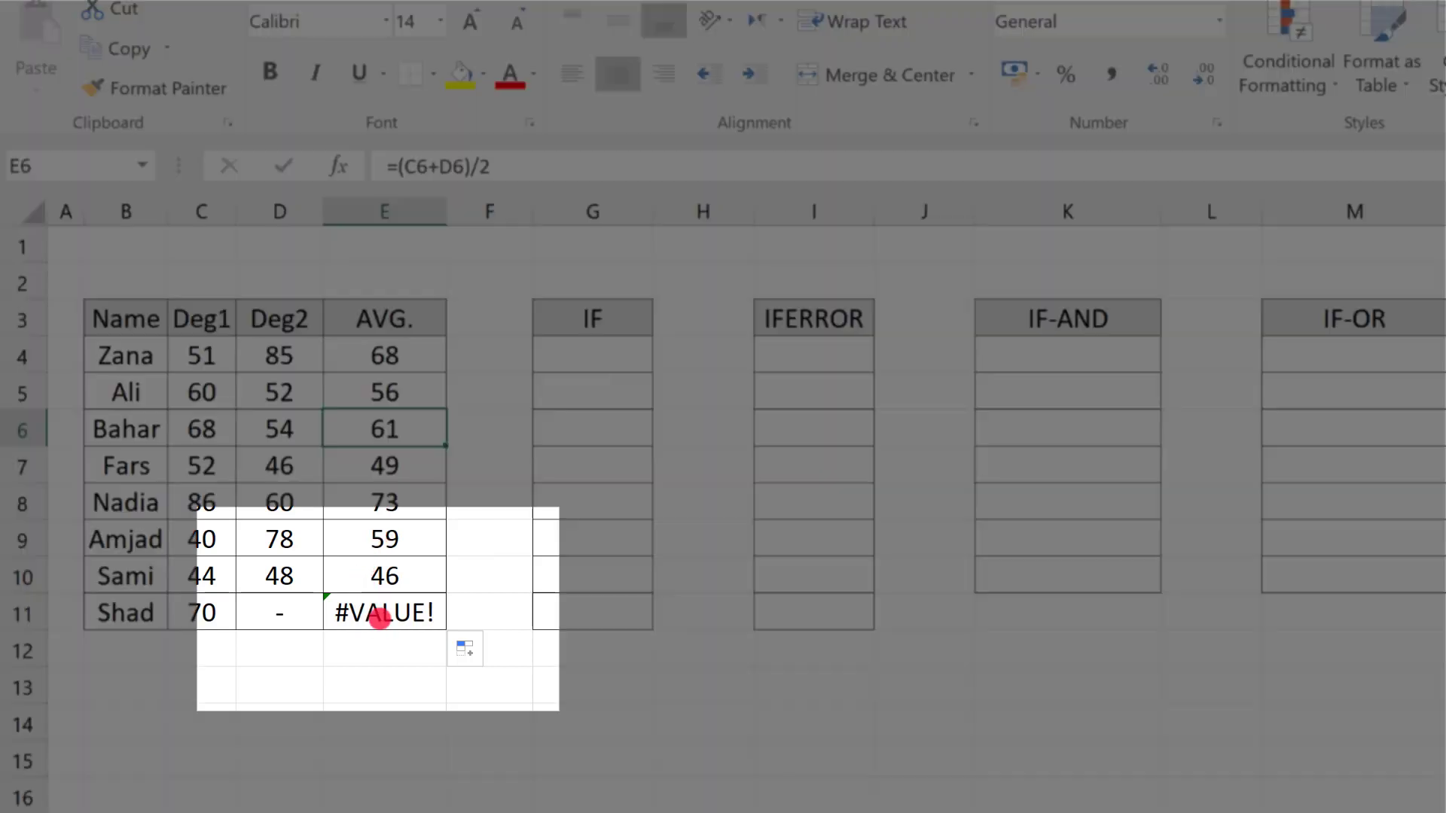
click(373, 614)
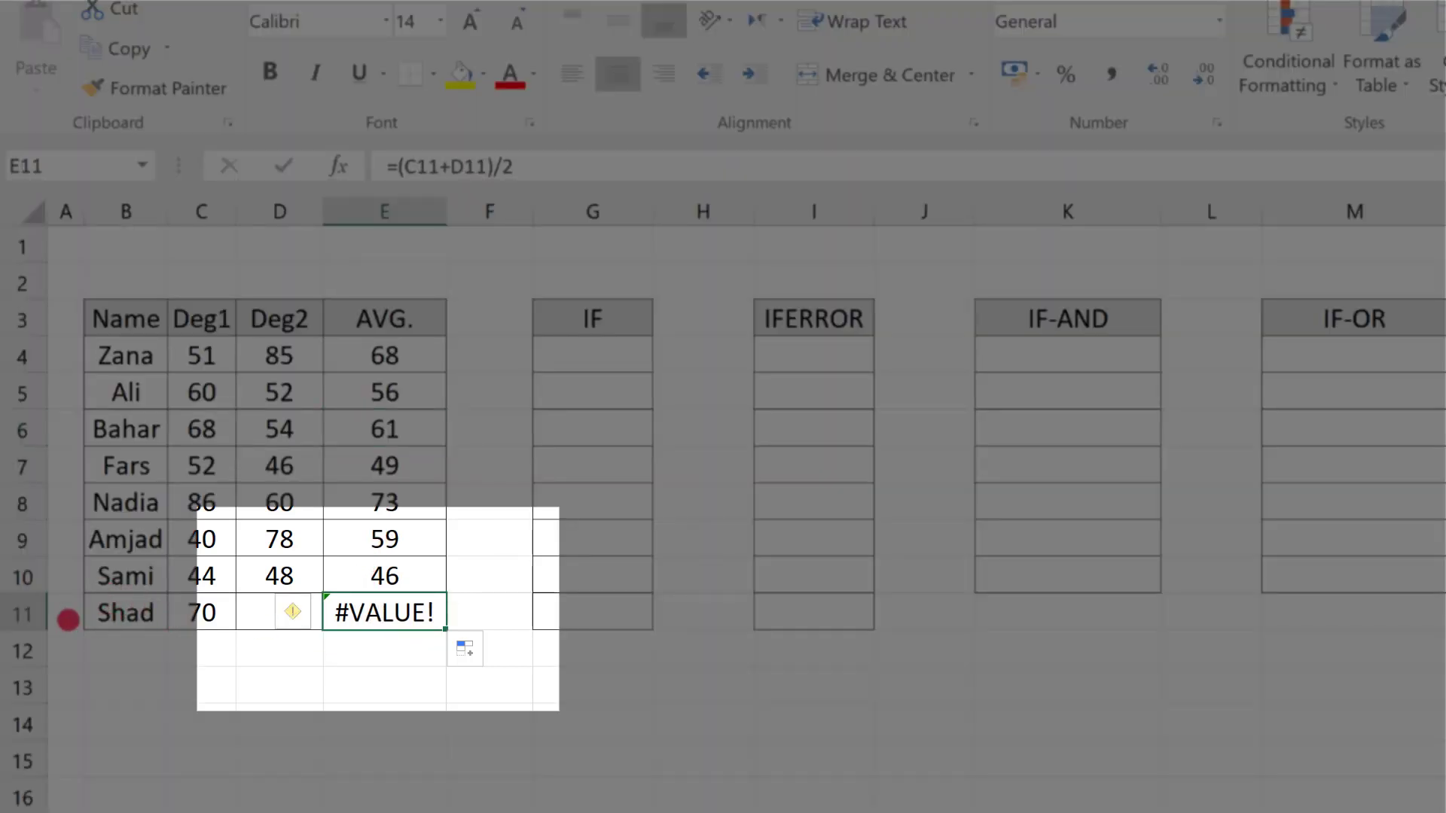
click(388, 655)
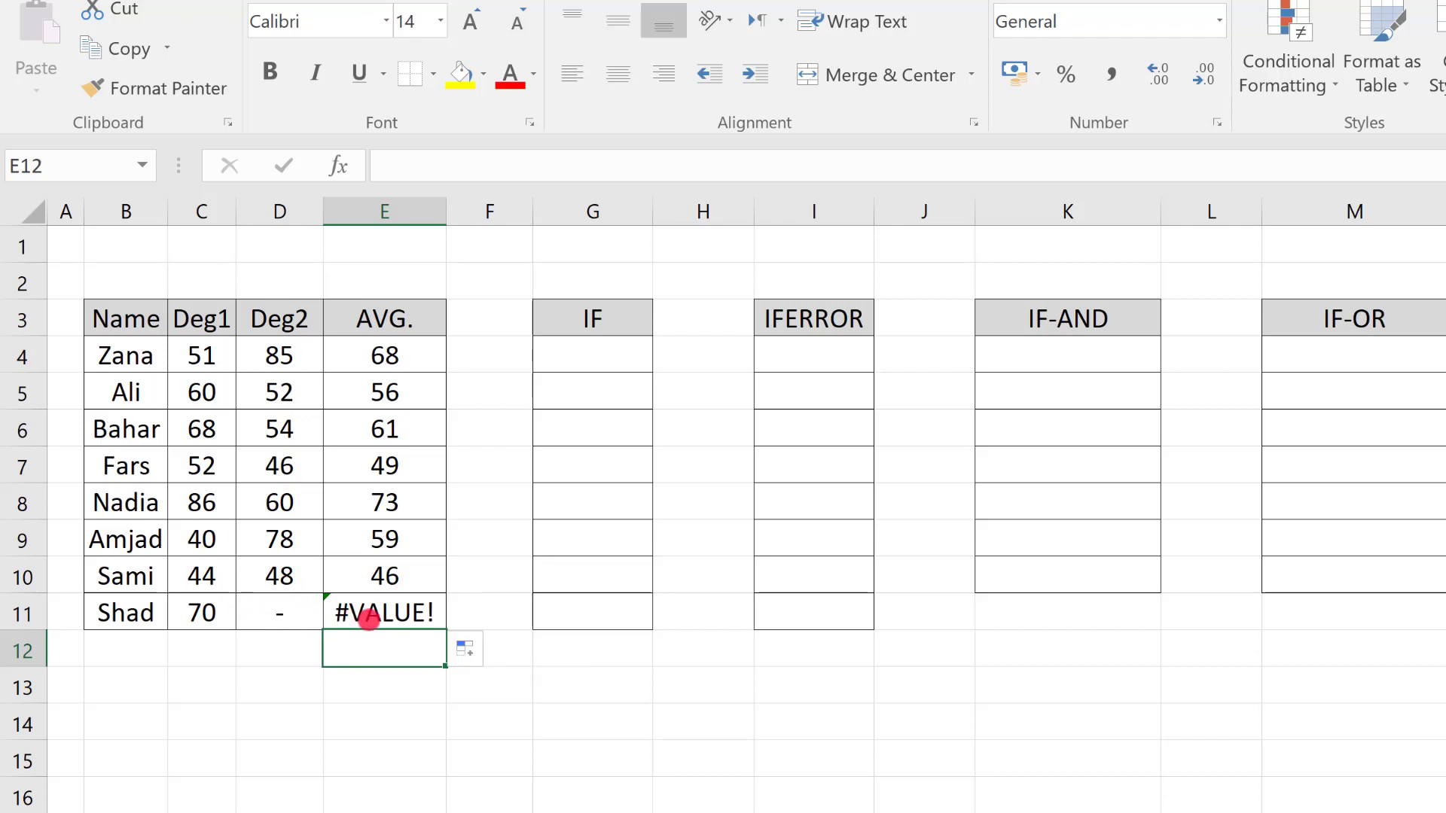
click(373, 616)
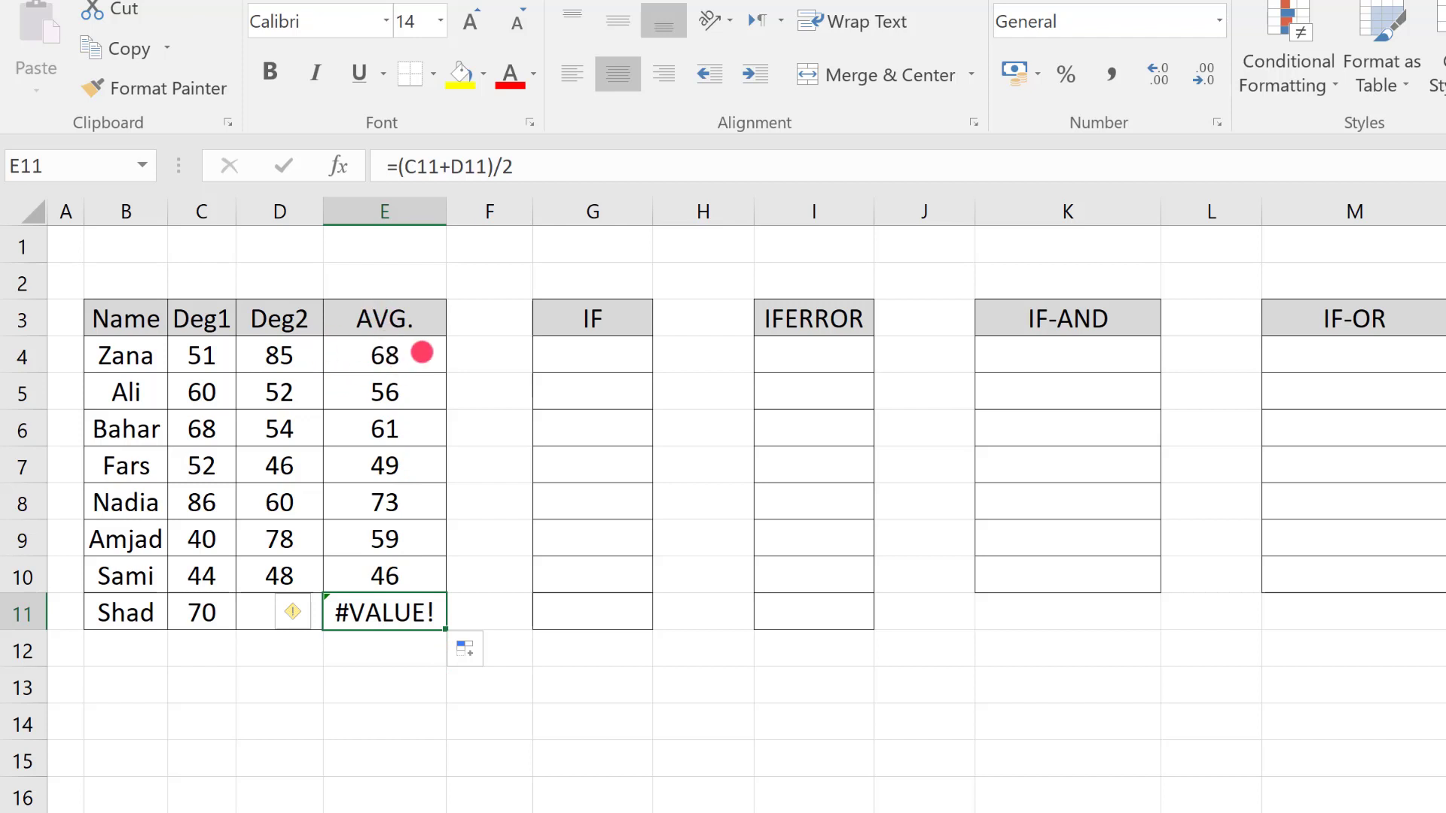
click(386, 363)
click(388, 383)
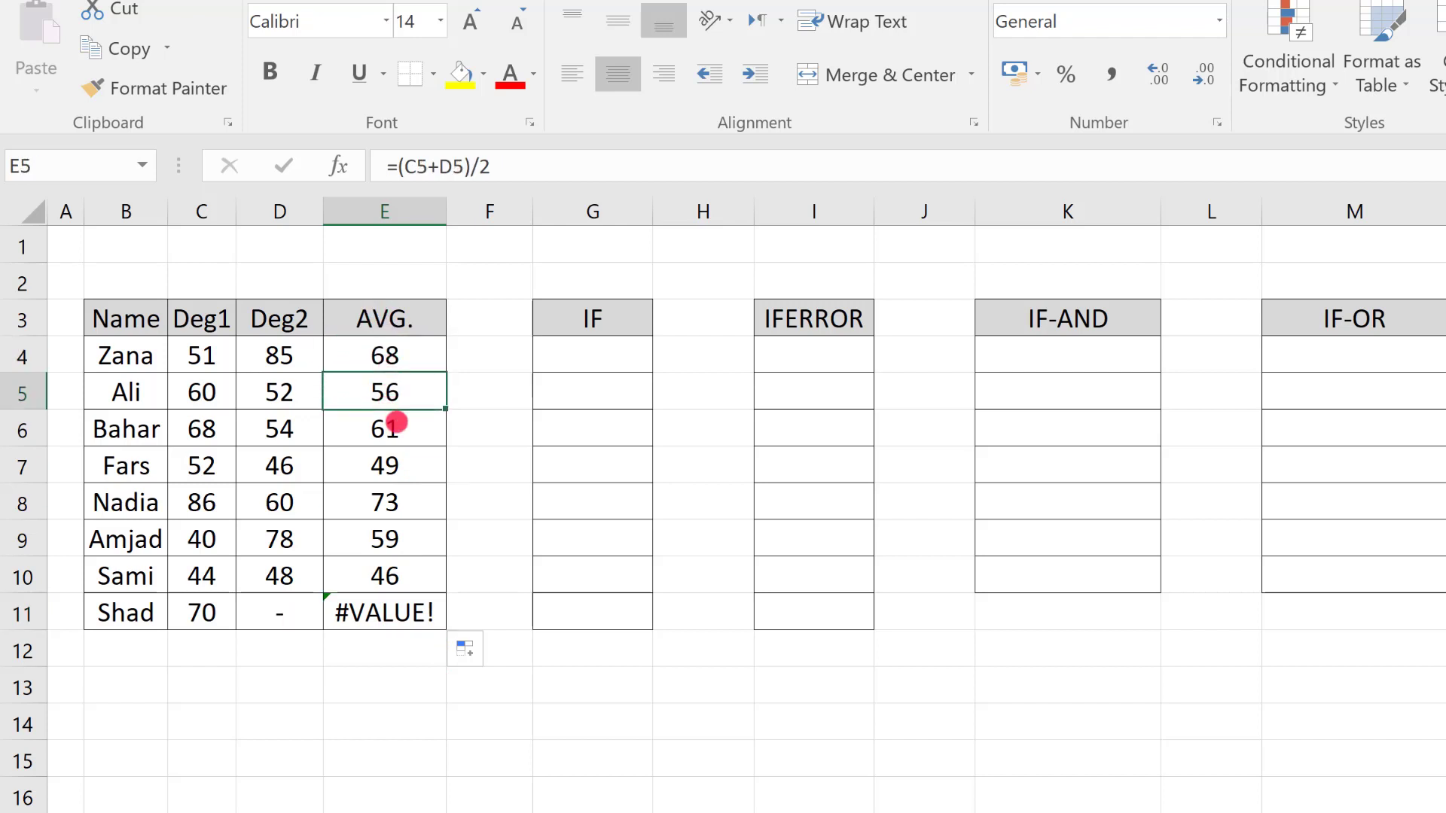
click(397, 422)
click(401, 463)
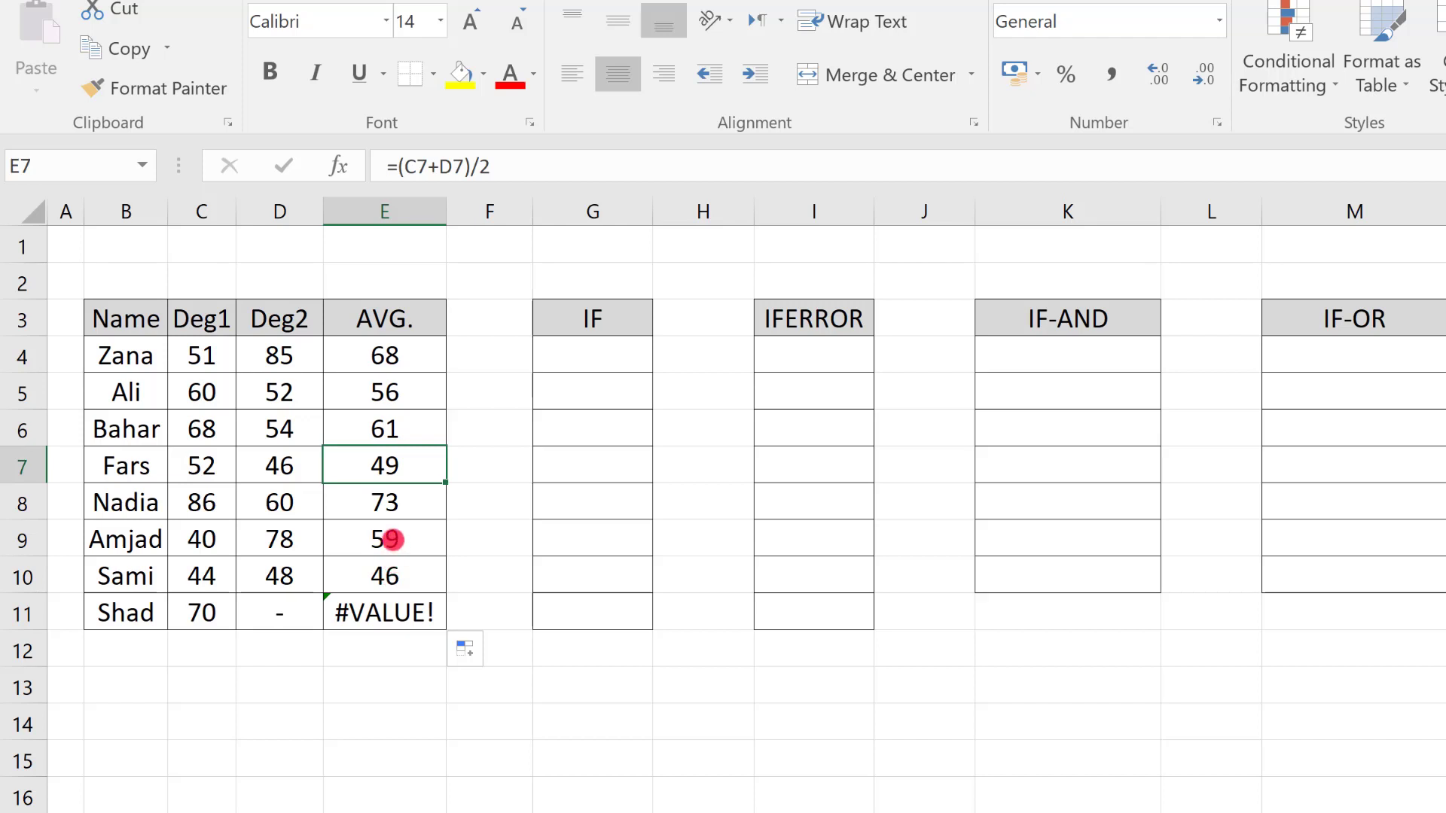
Step: Enter the formula =IF(E4>=50,"Passed","Failed") in cell G4 of the IF column
click(617, 353)
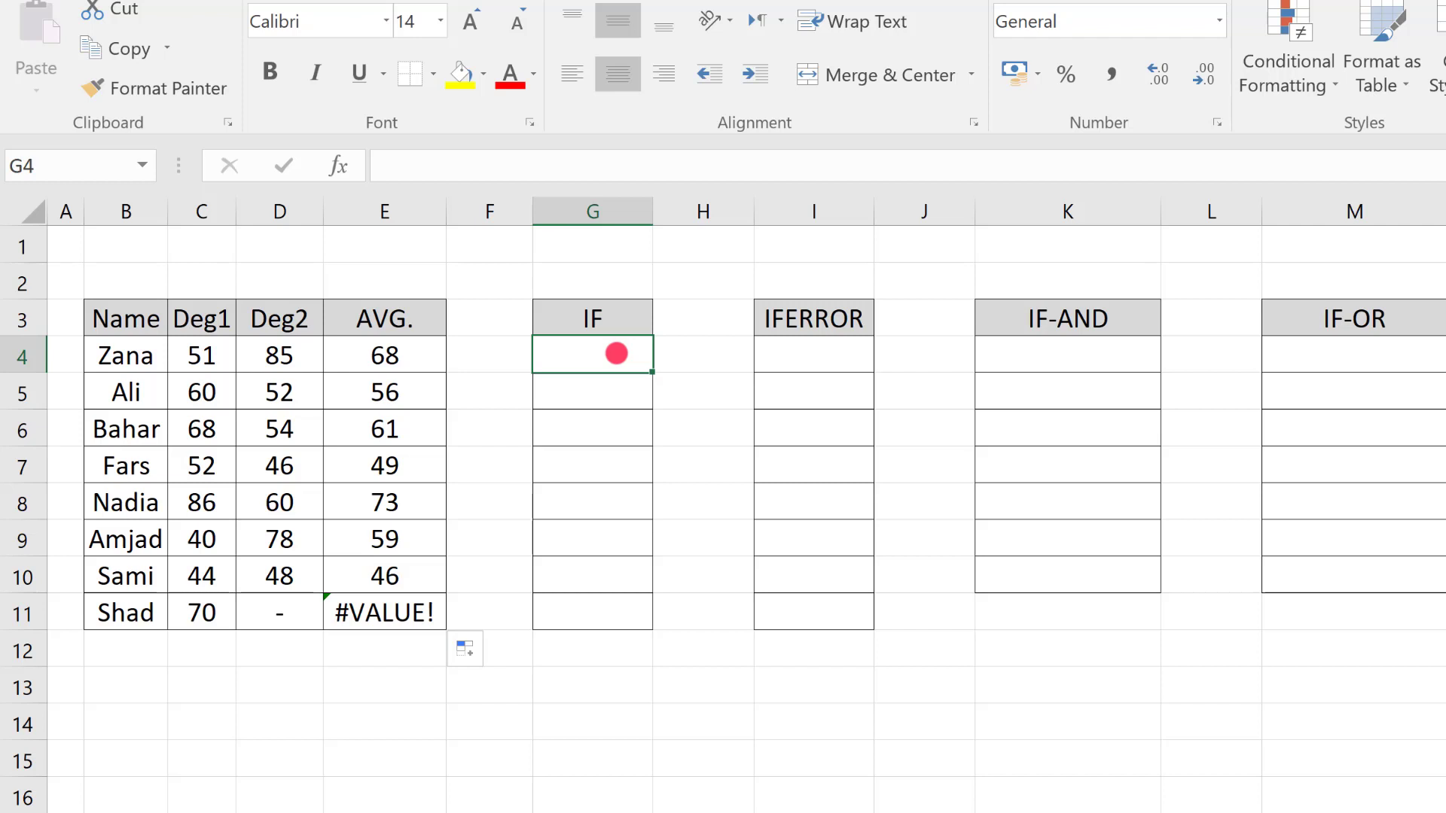
text(=)
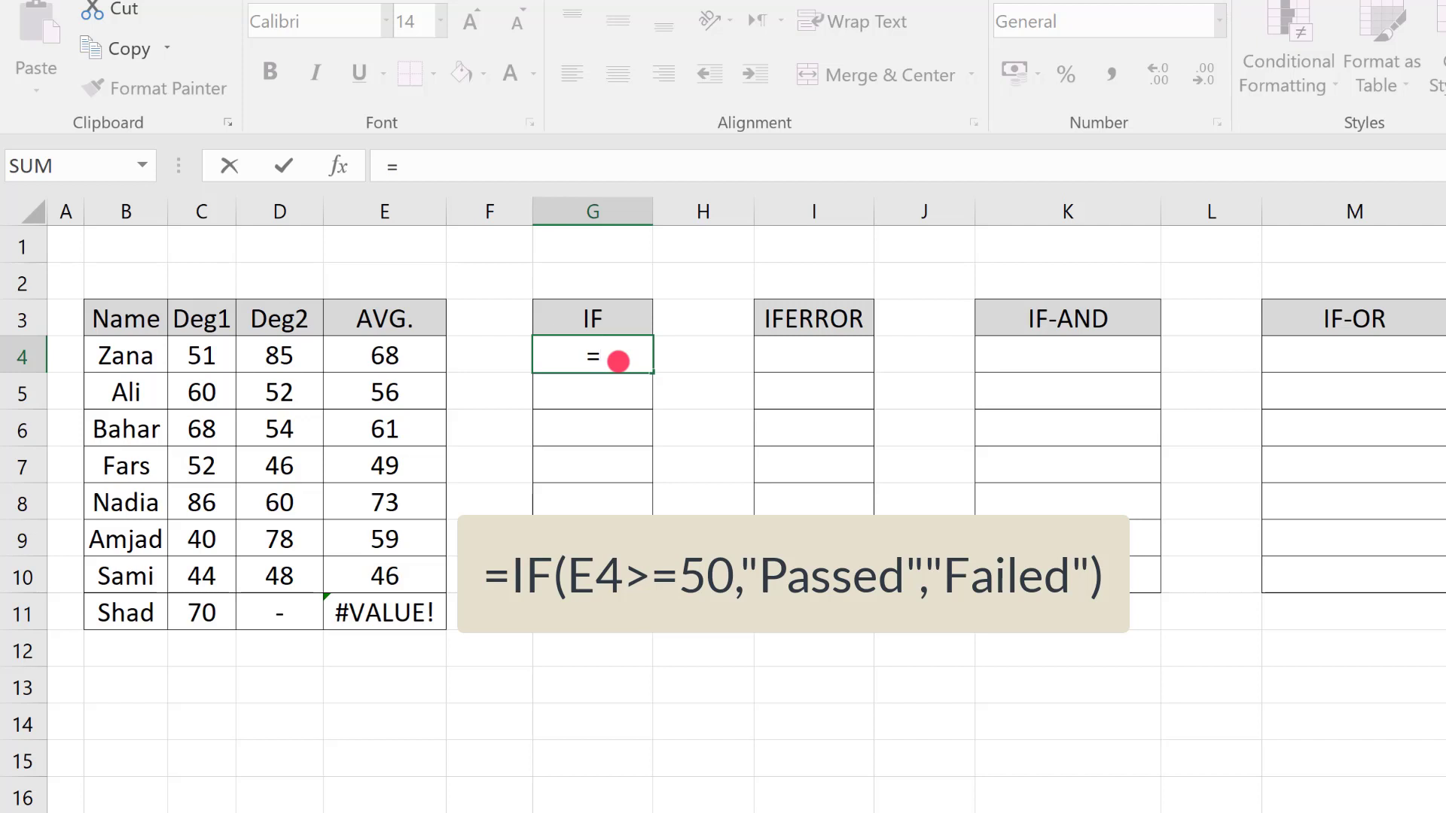
text(IF)
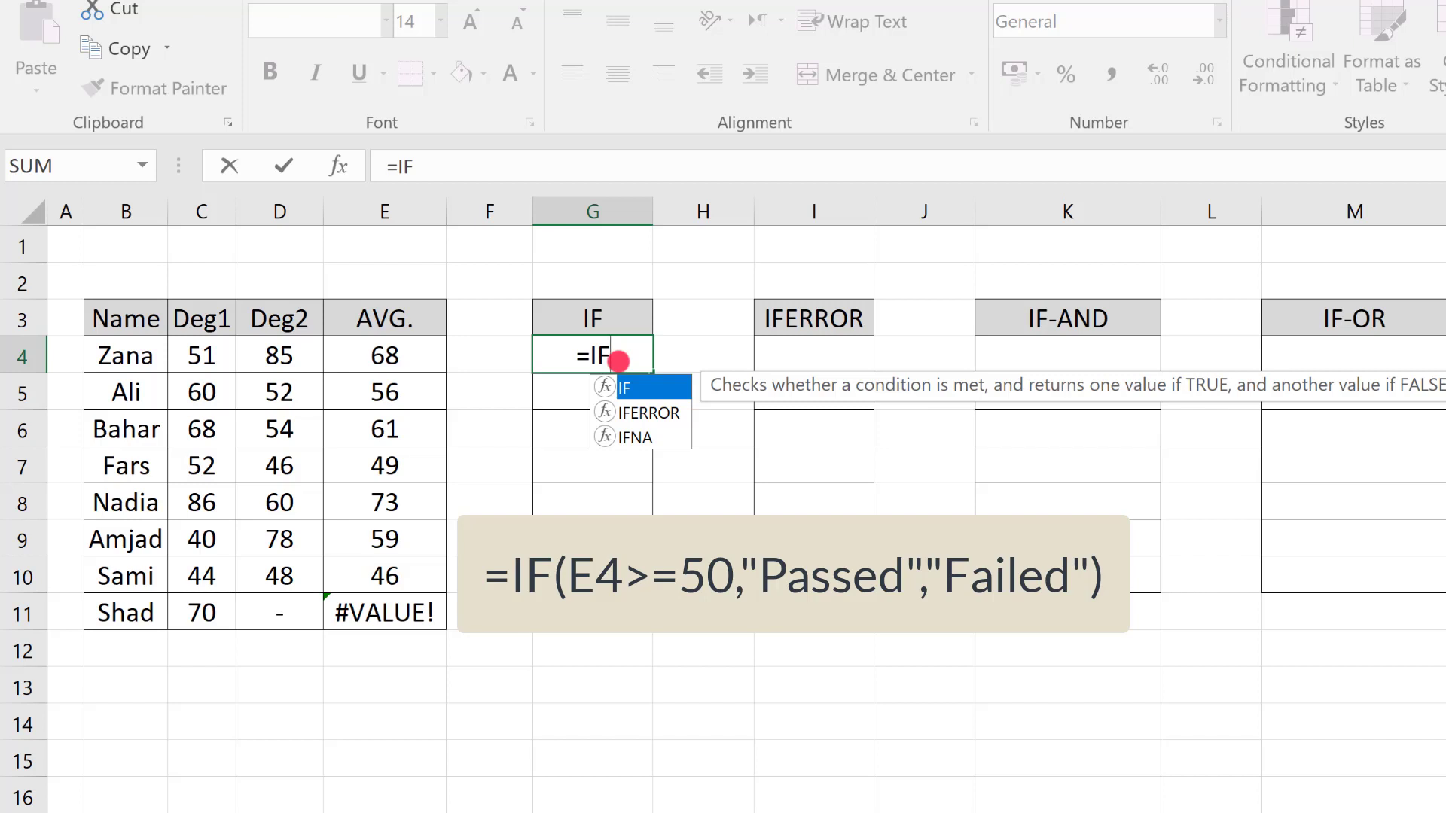
text(()
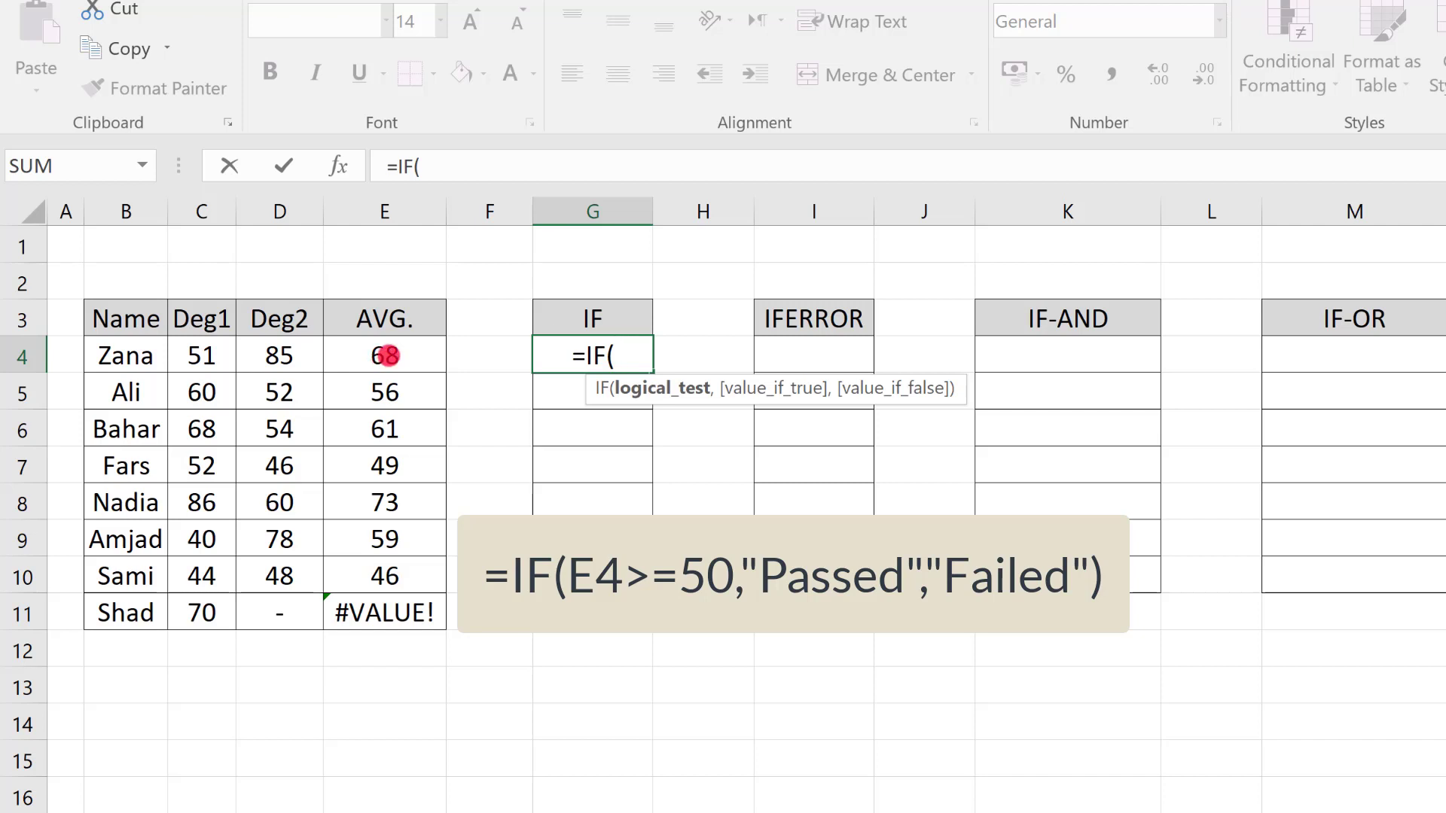
click(387, 356)
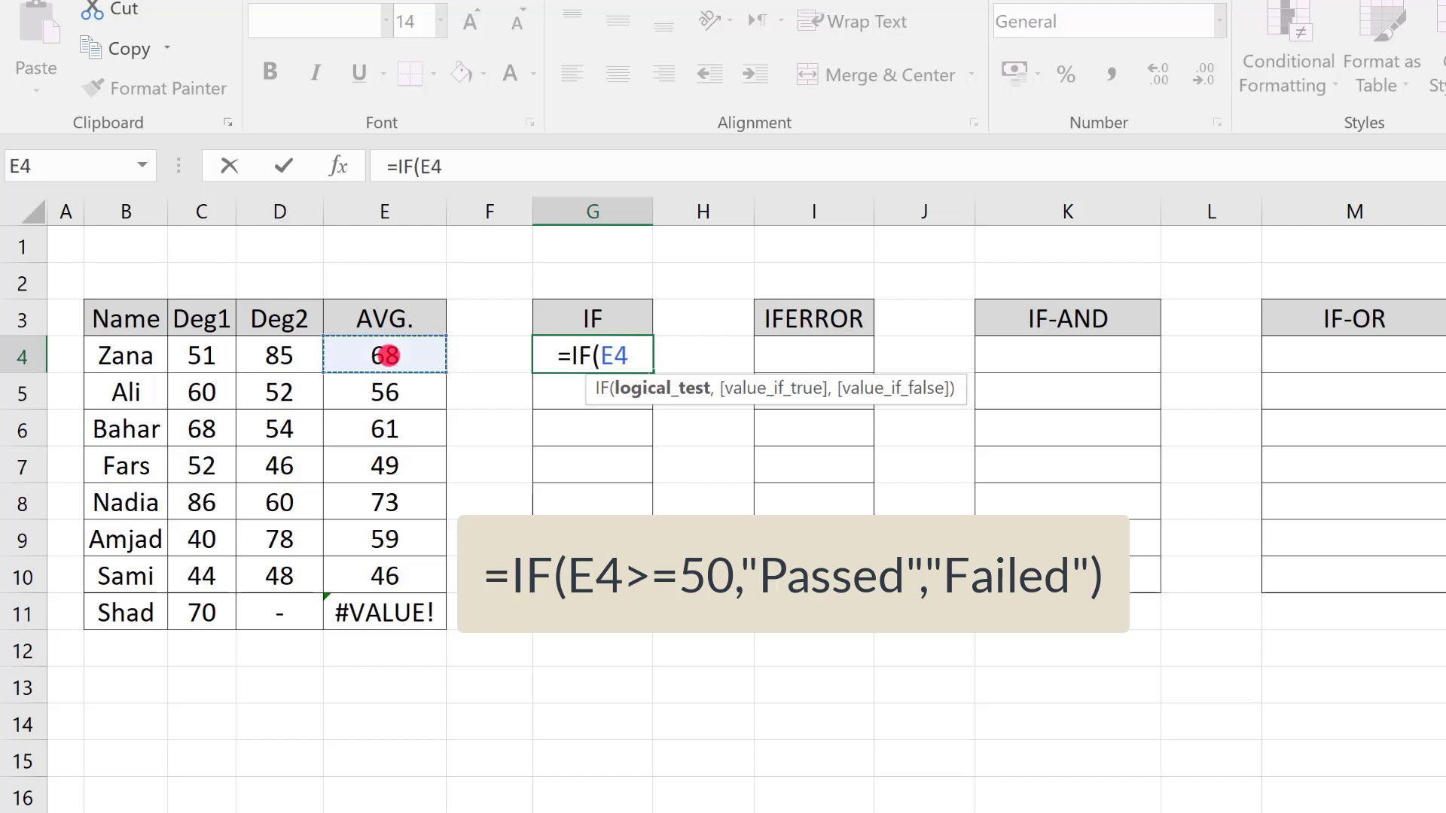
text(>)
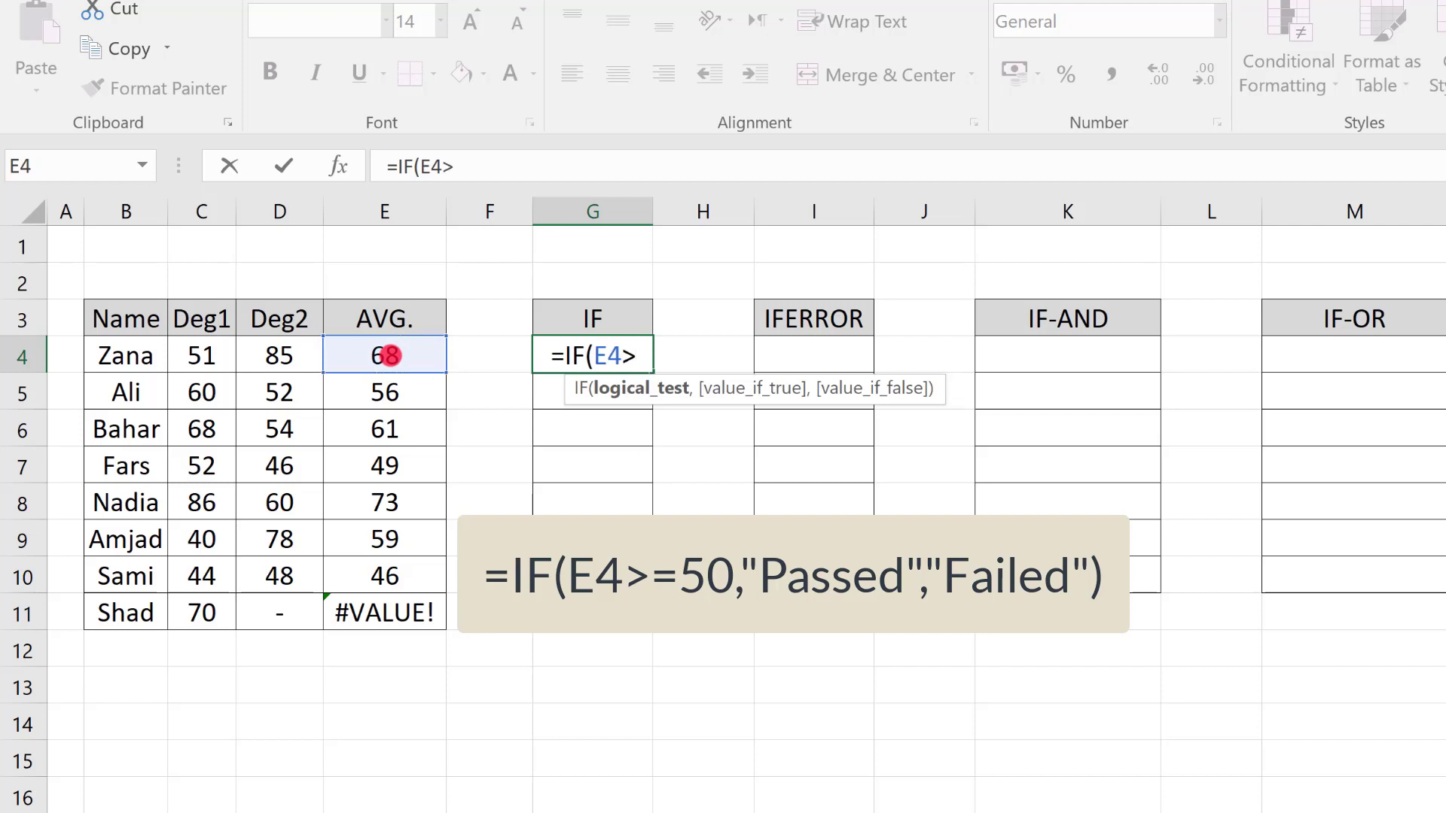
text(=)
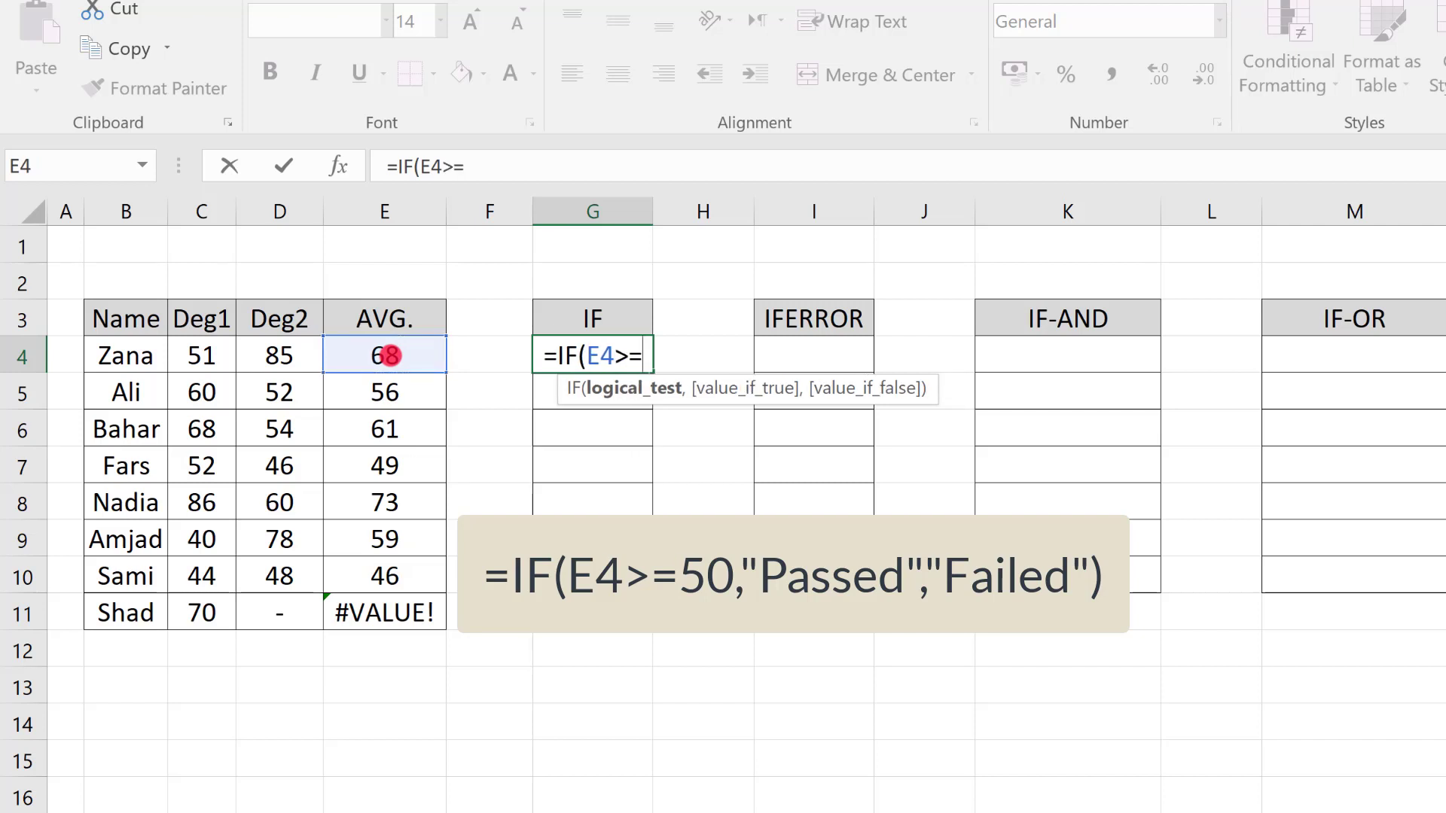
text(50)
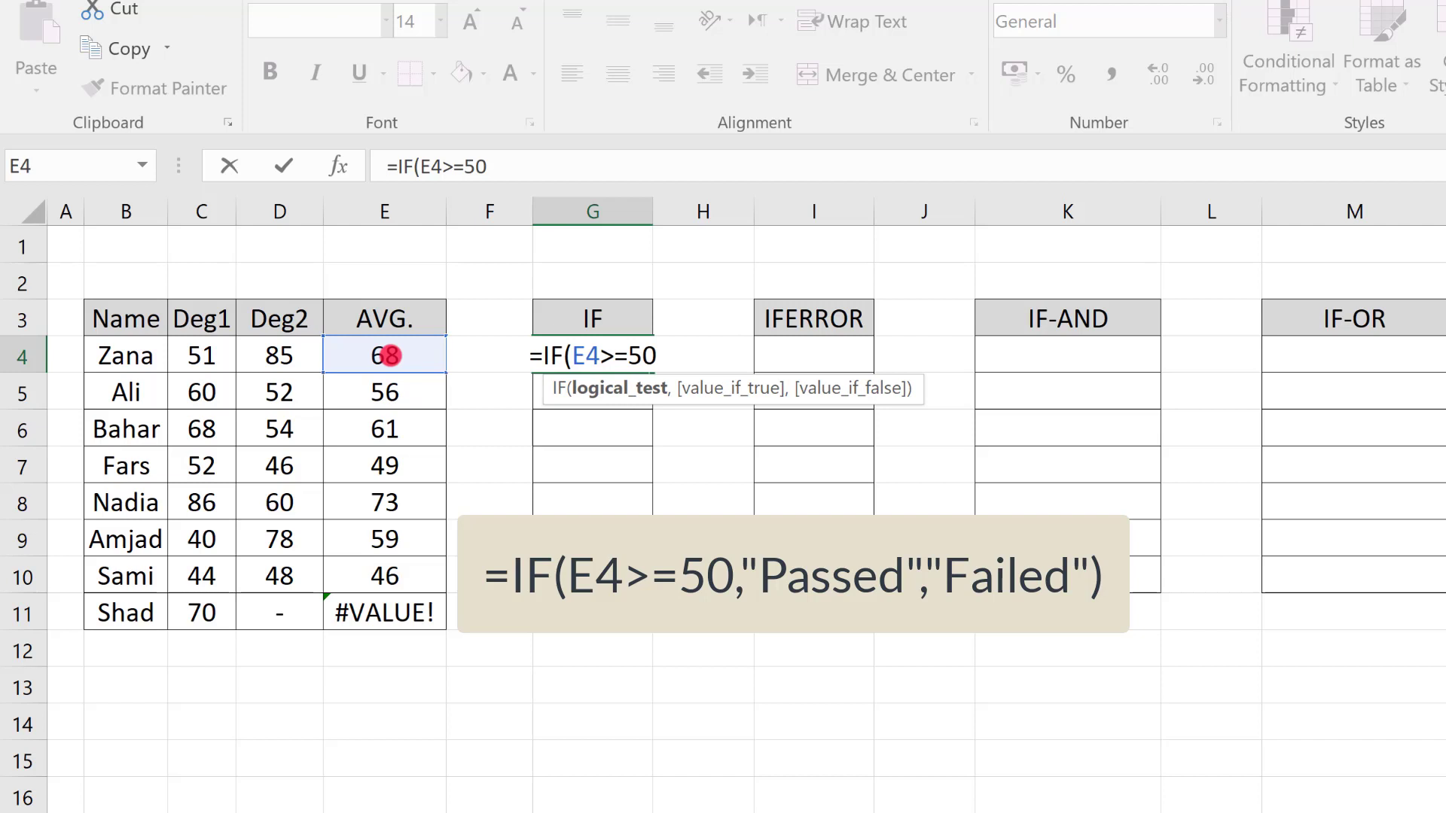
text(,)
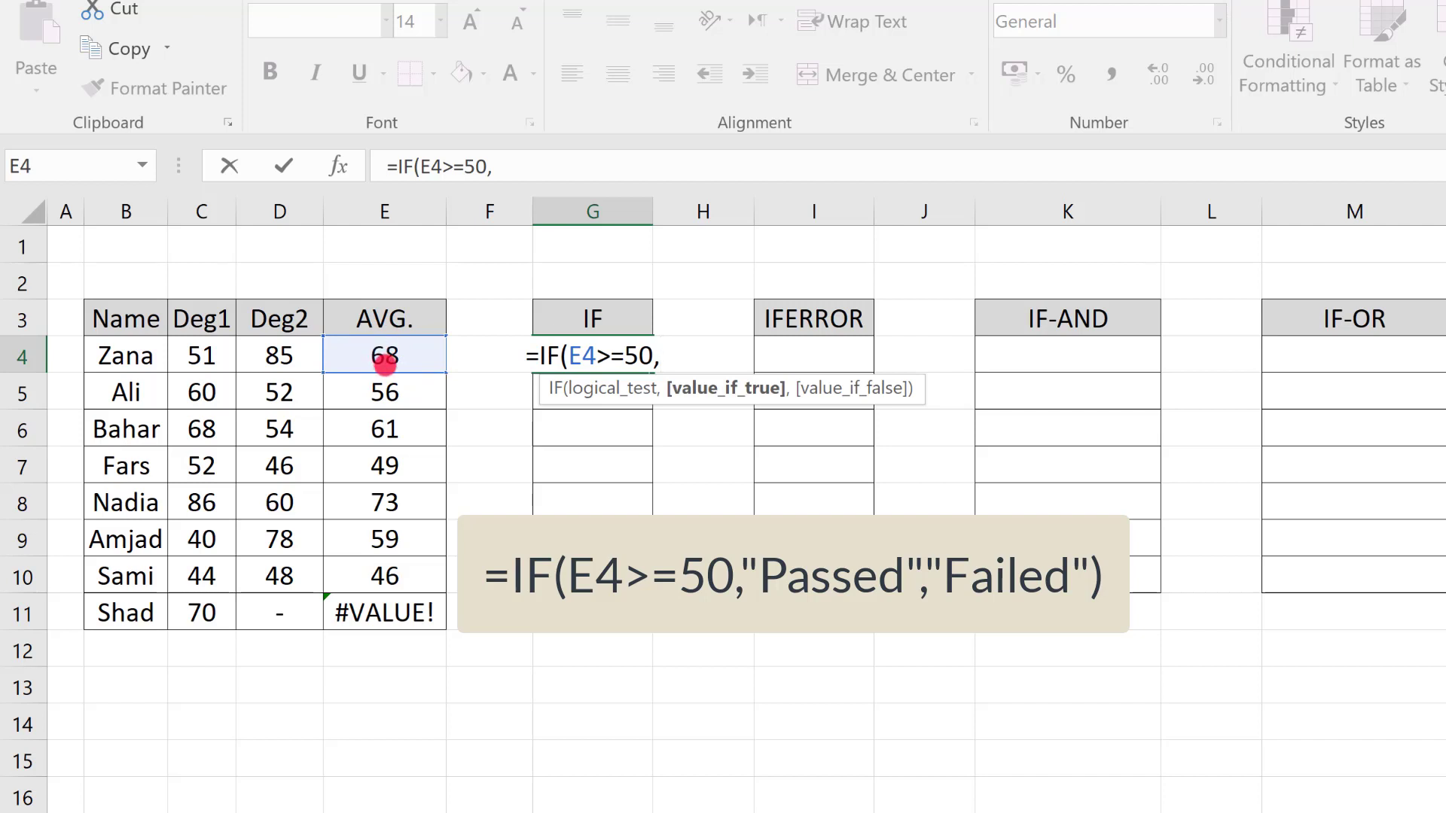
text(")
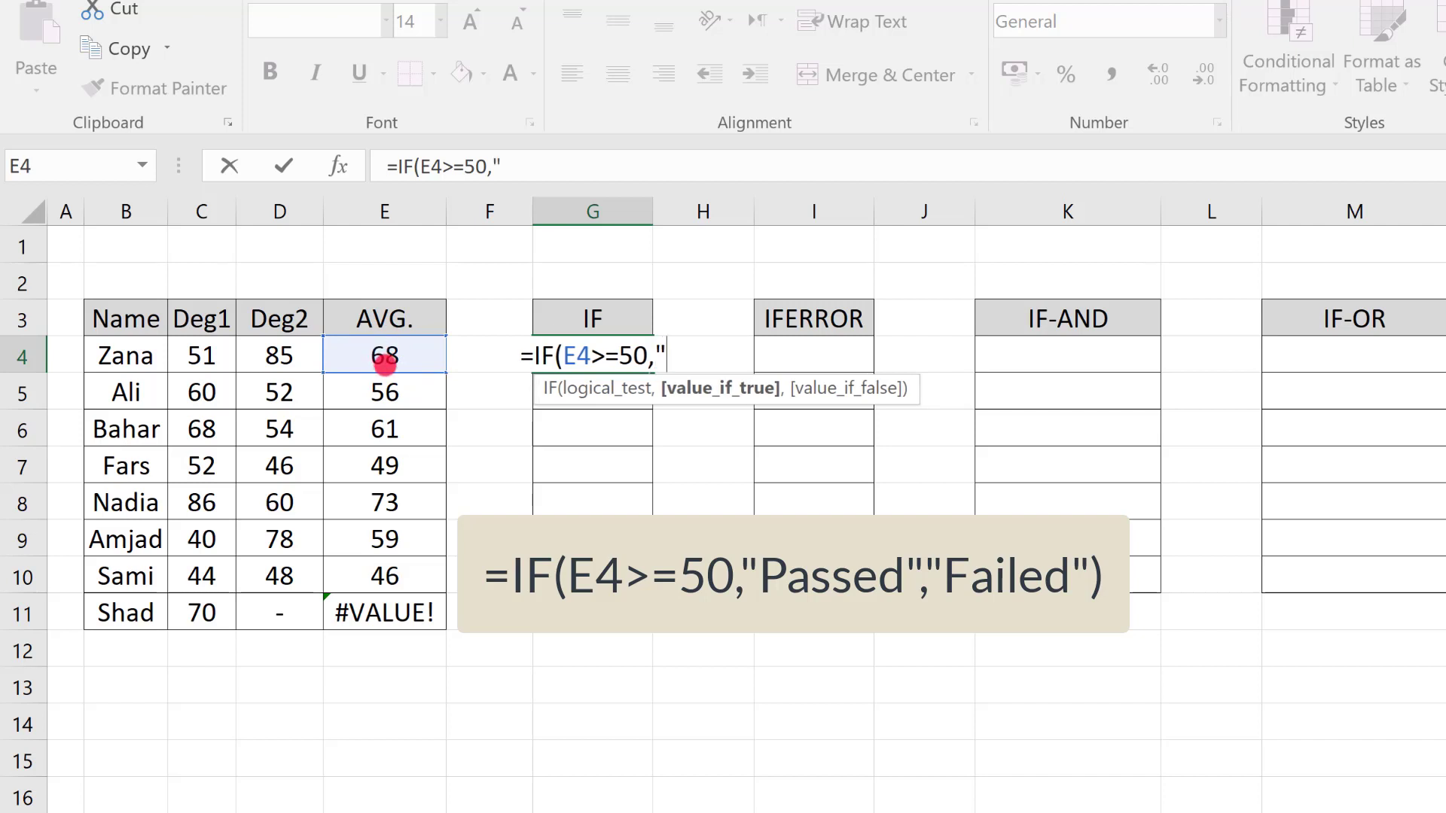
text(Pa)
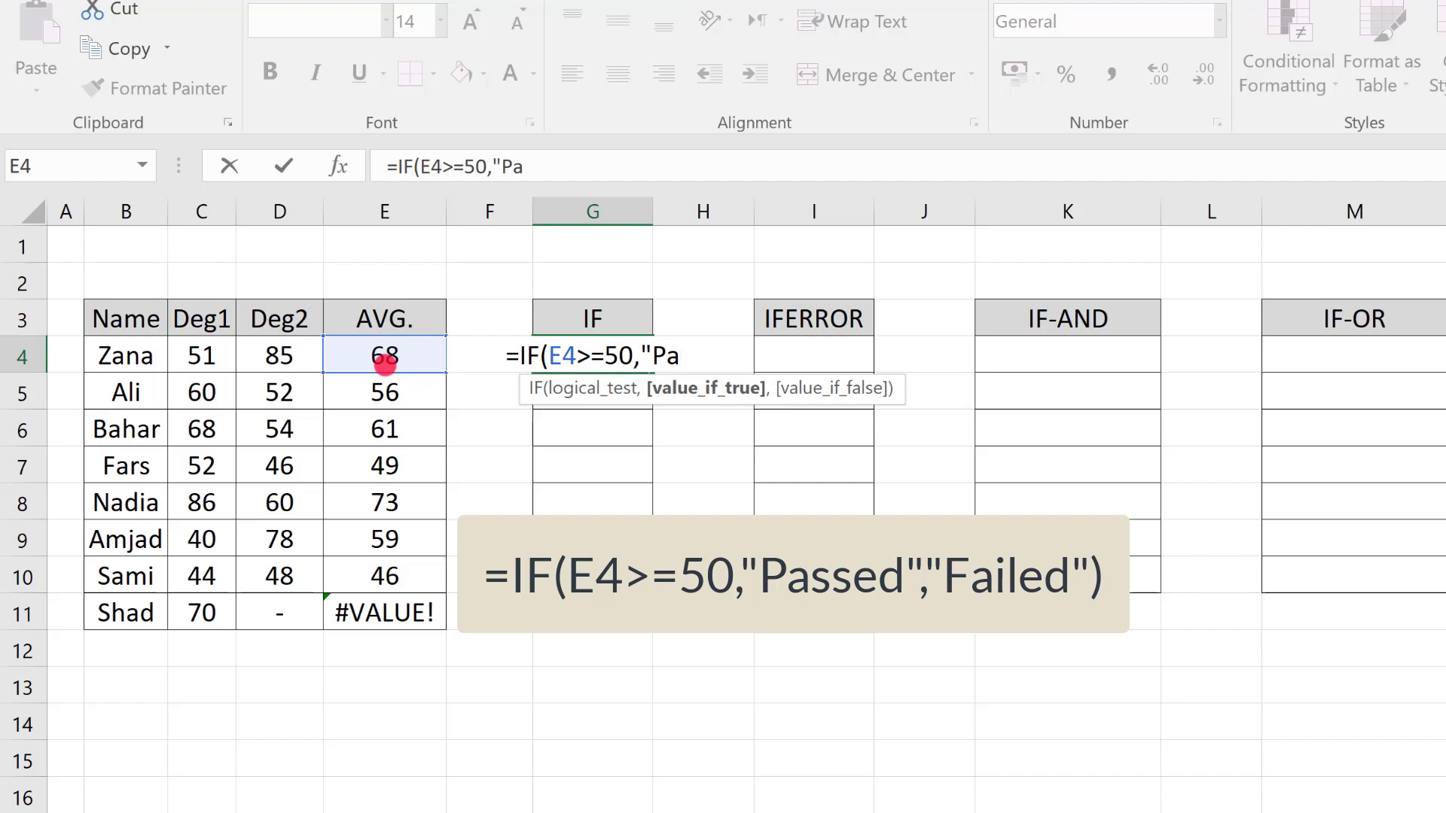
text(ssed)
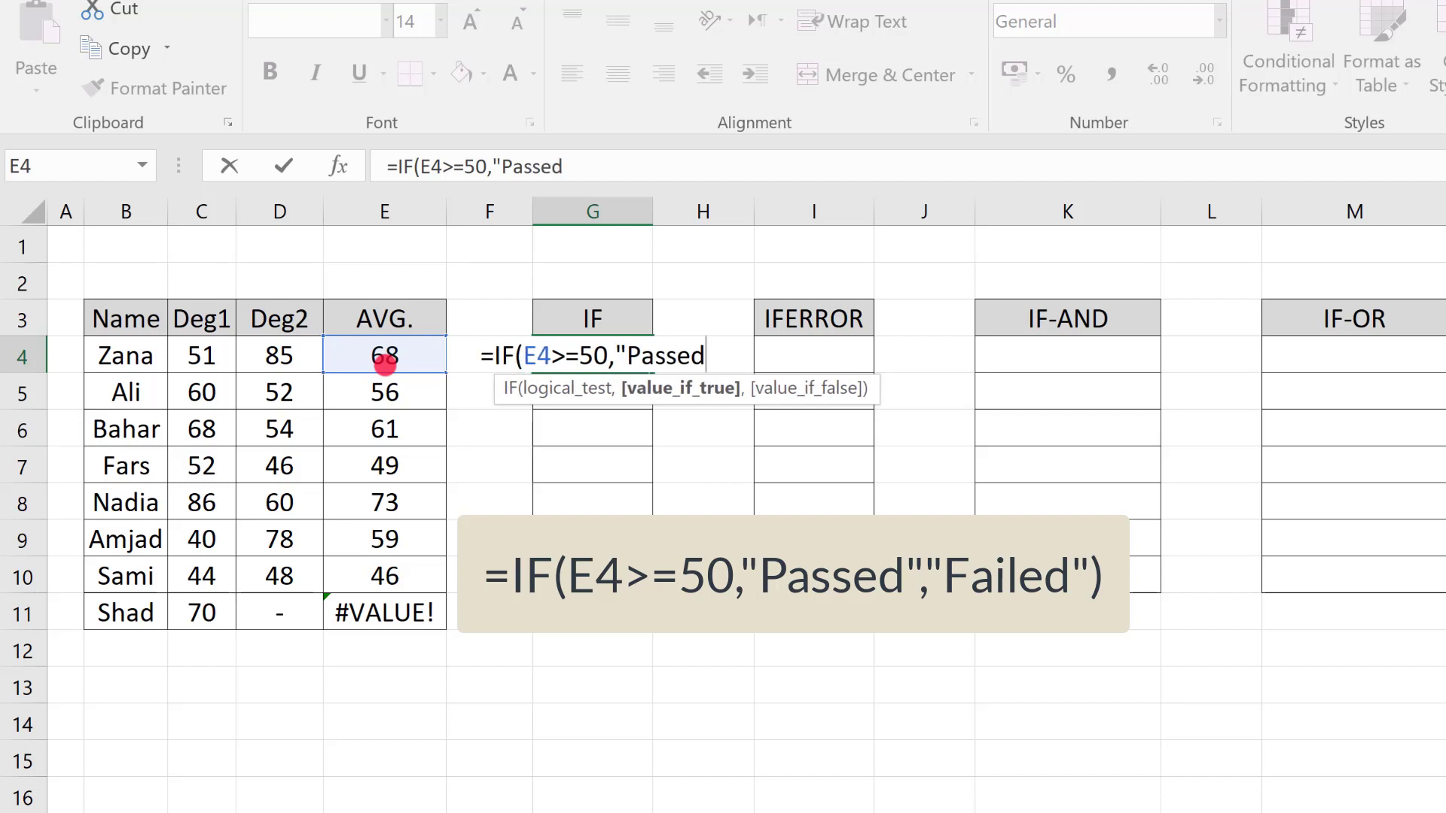
text(",)
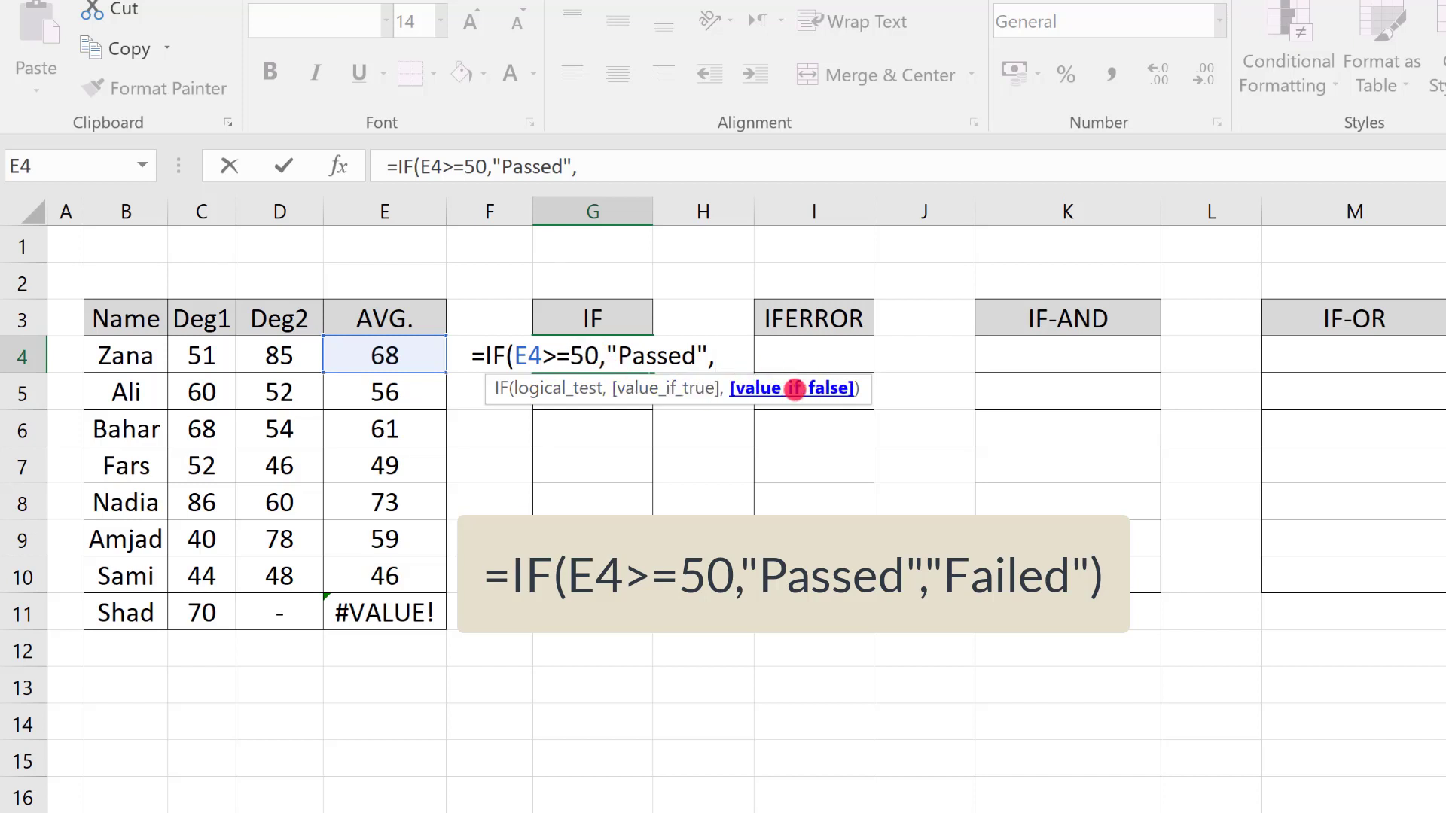
text(")
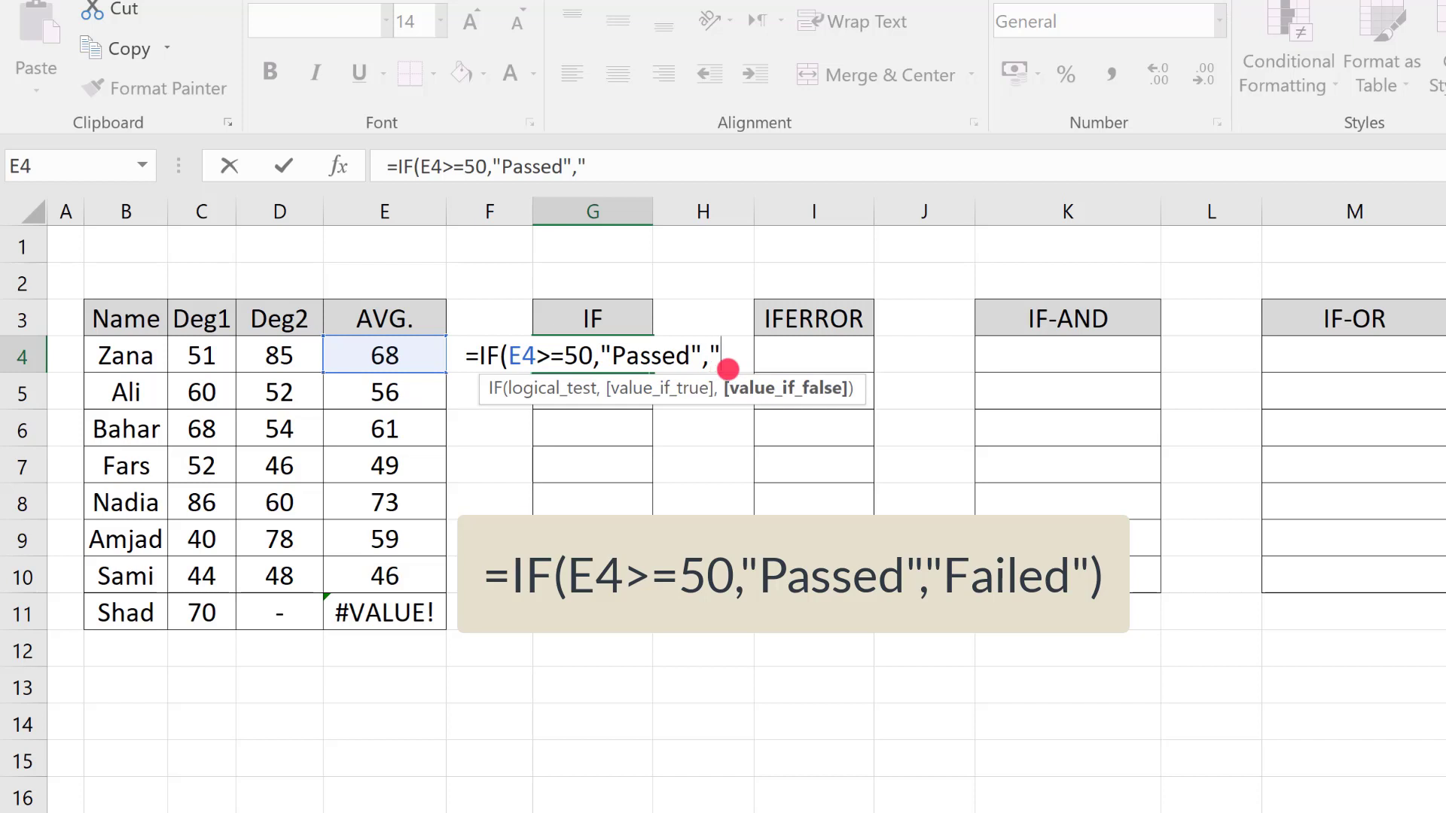
text(Failed)
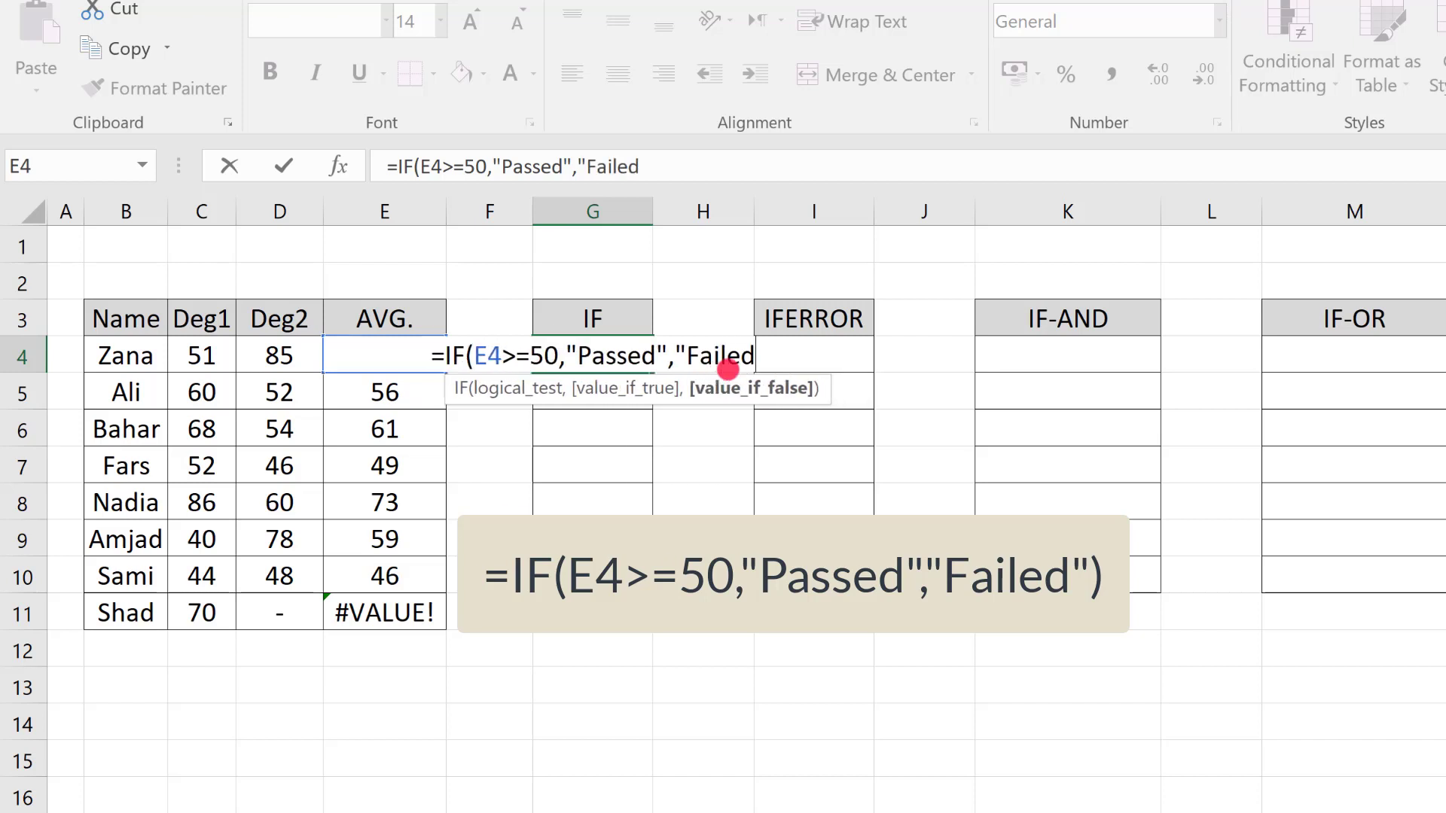
text(")
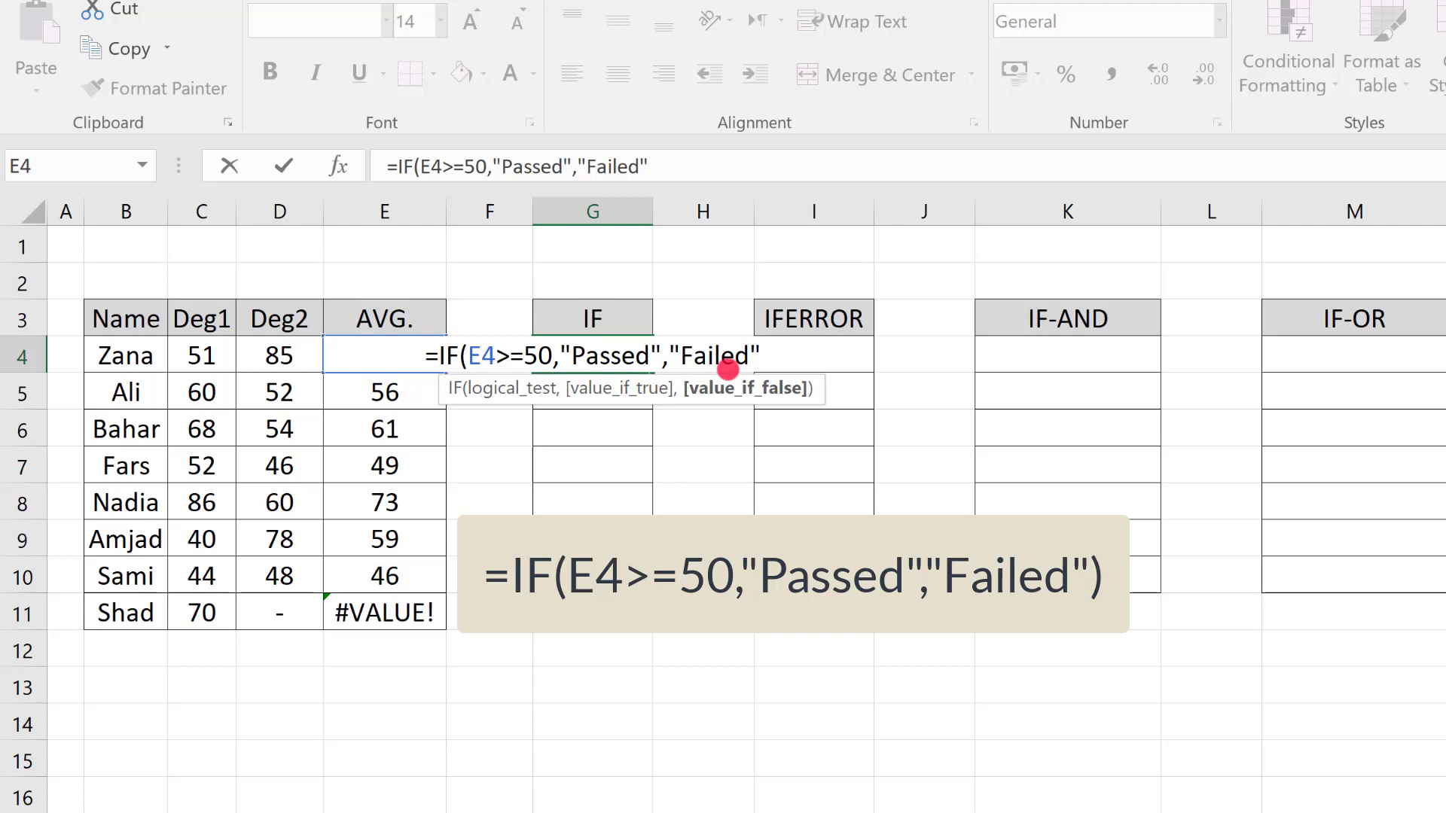
text())
key(Return)
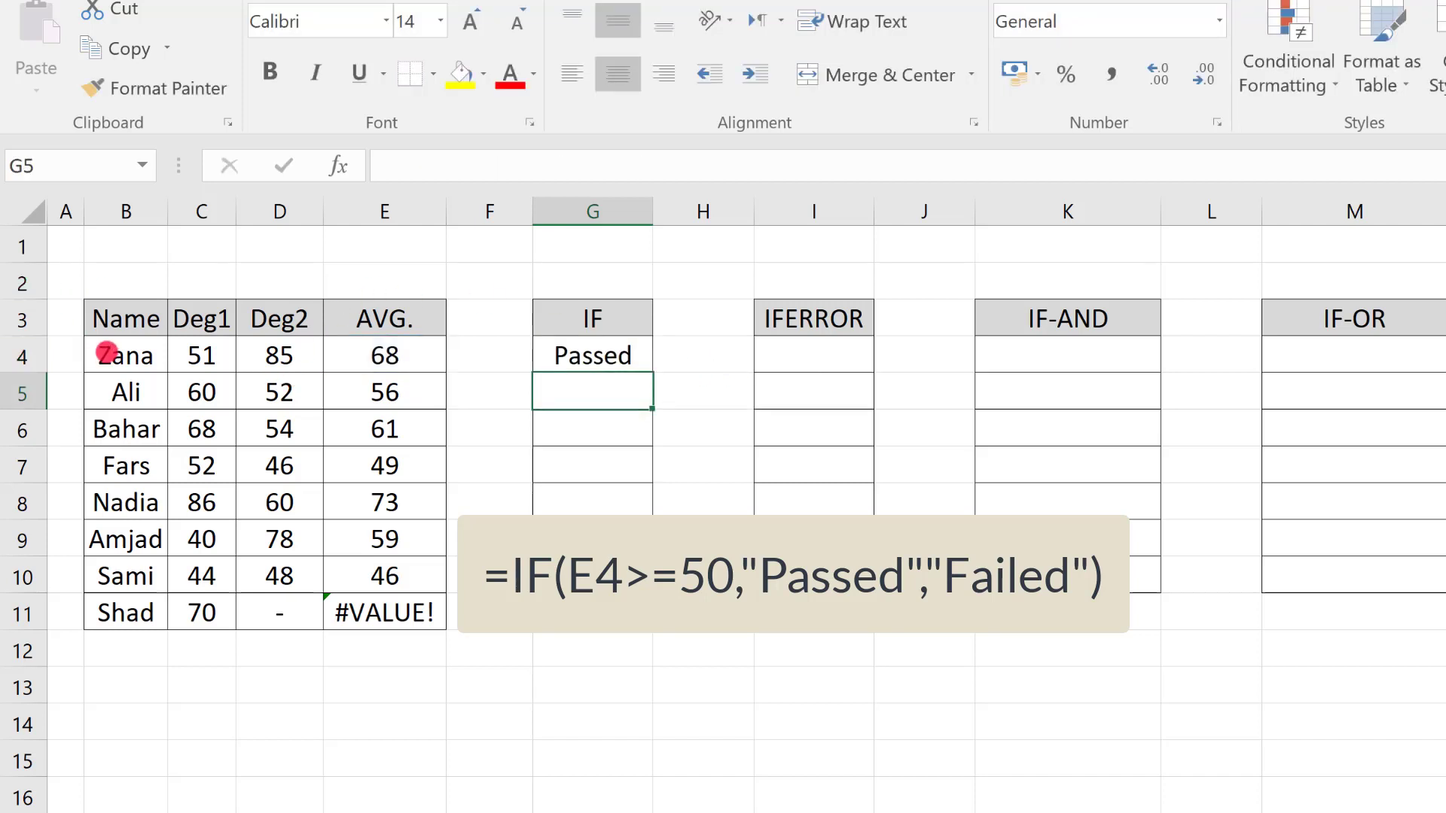
Step: Clear the IF formula from cell G4
click(607, 355)
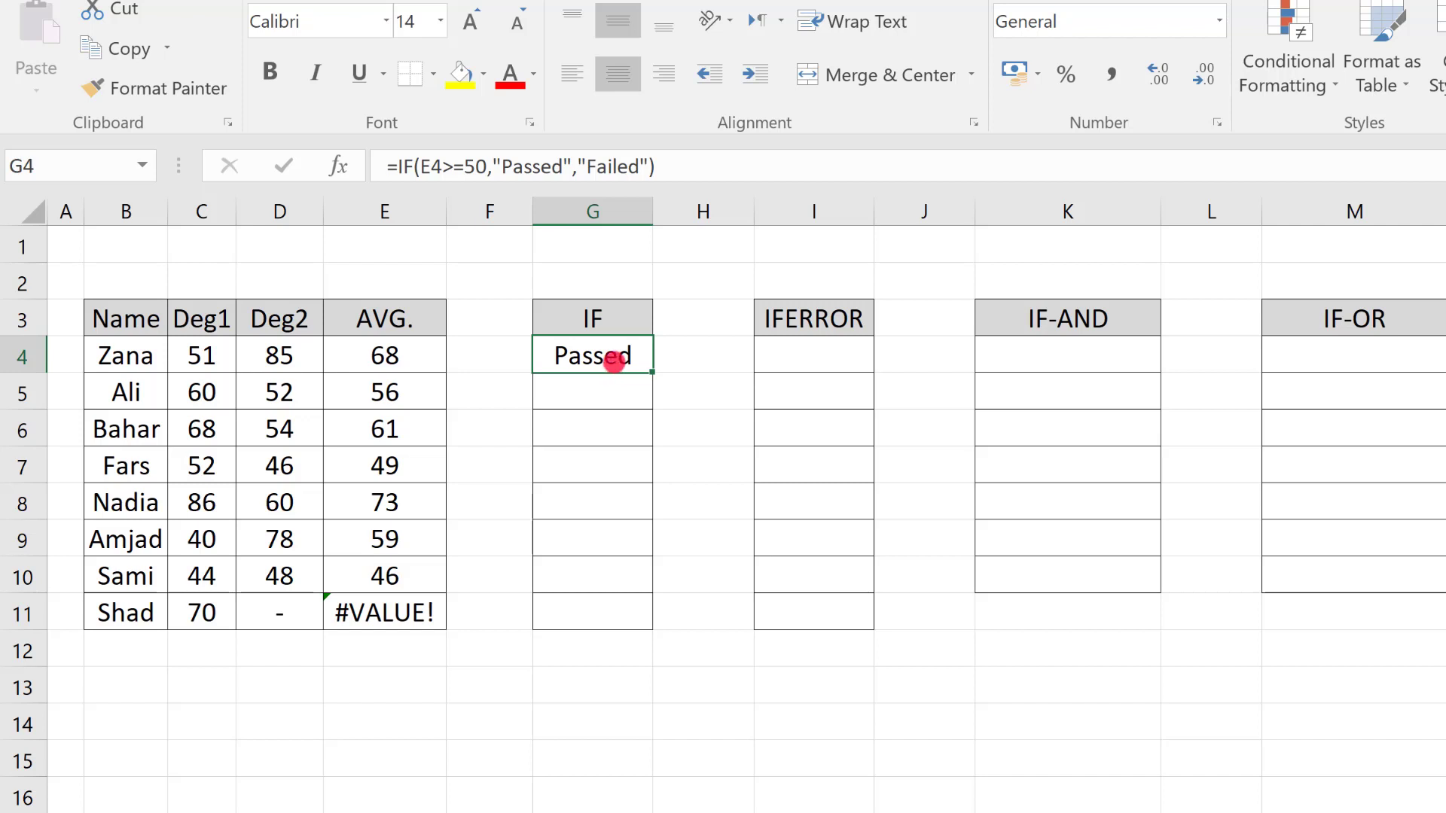
key(Delete)
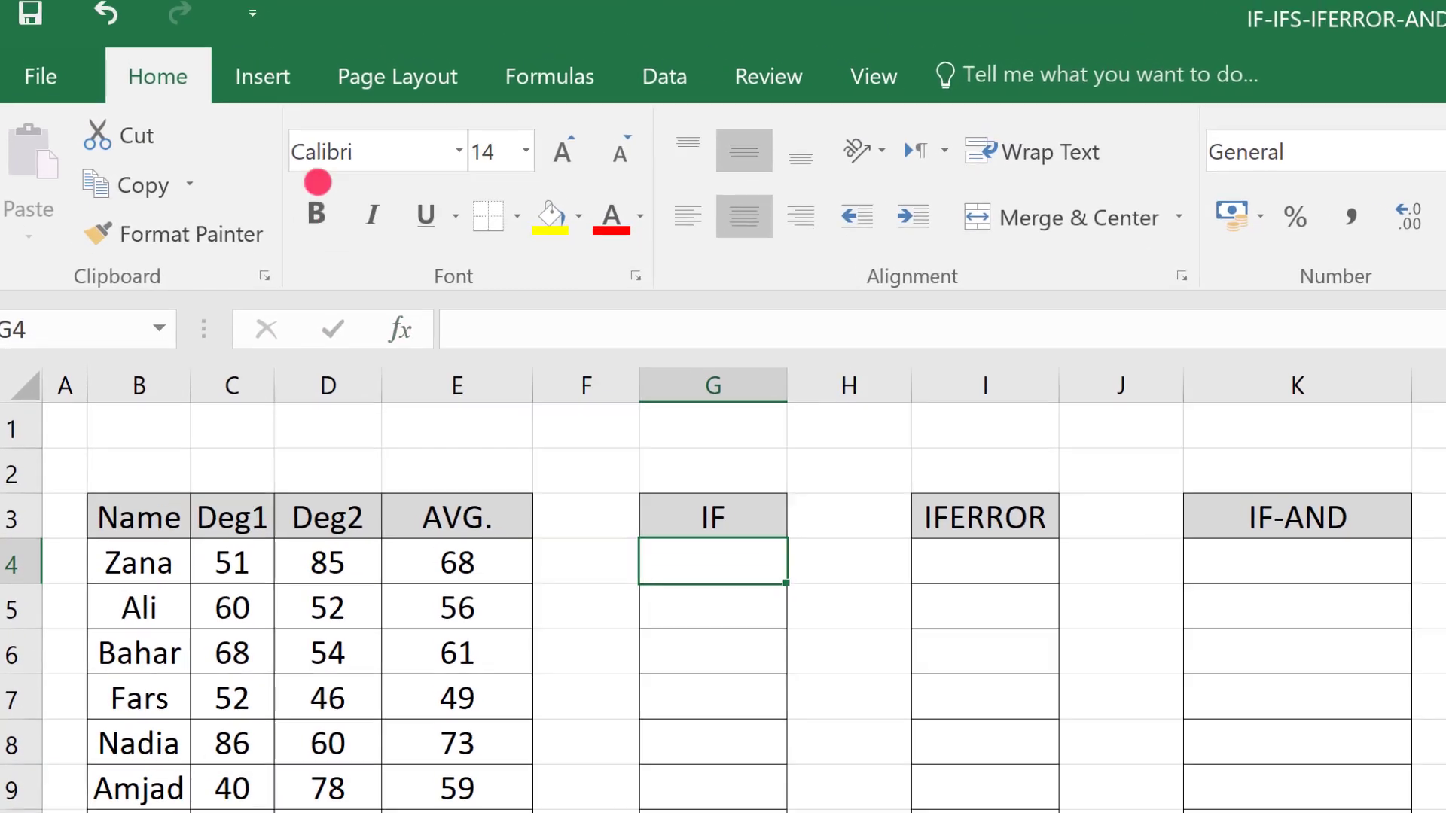
Step: Search the function library for IF and insert the IF function into cell G4
click(539, 78)
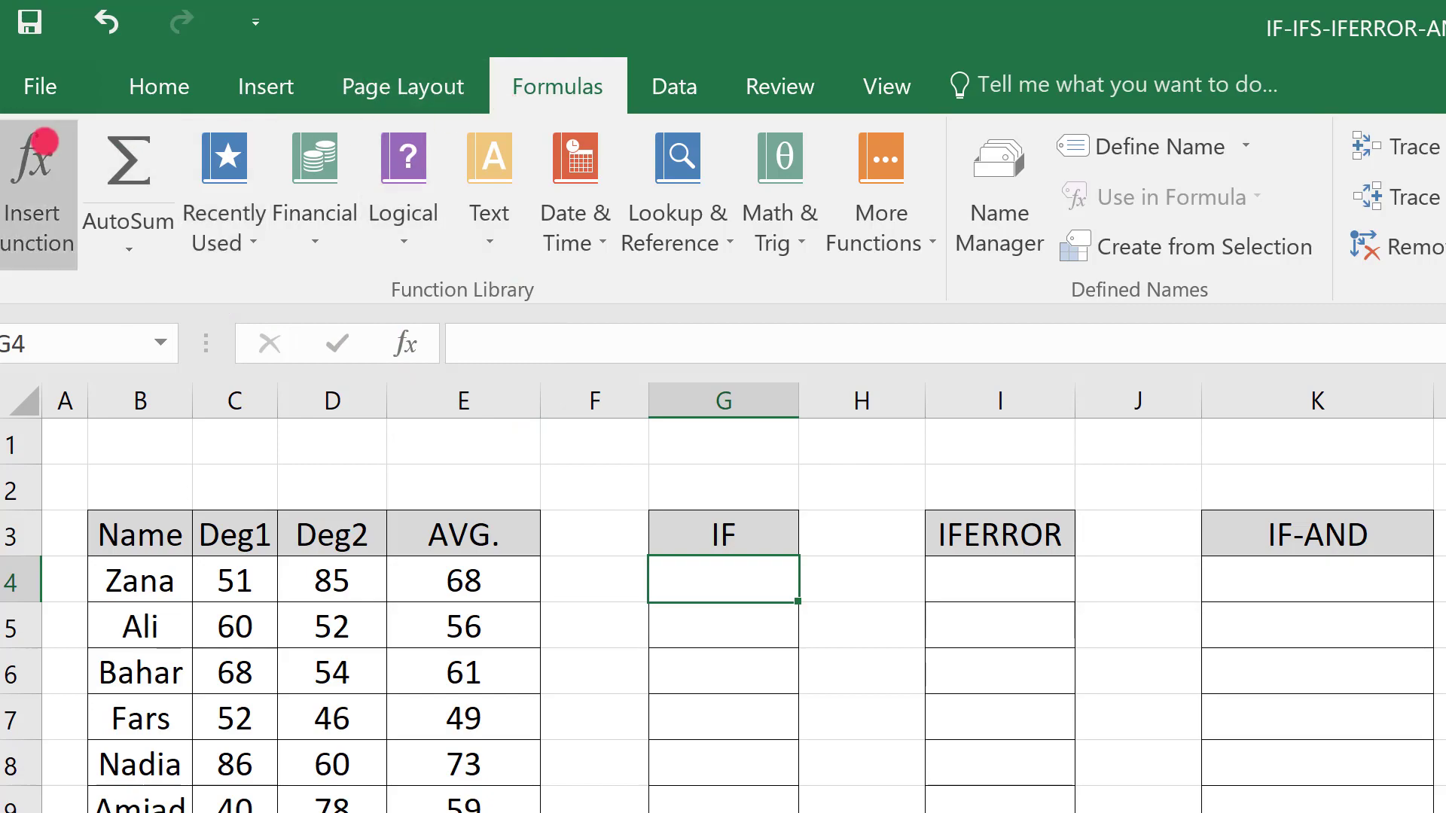
click(31, 156)
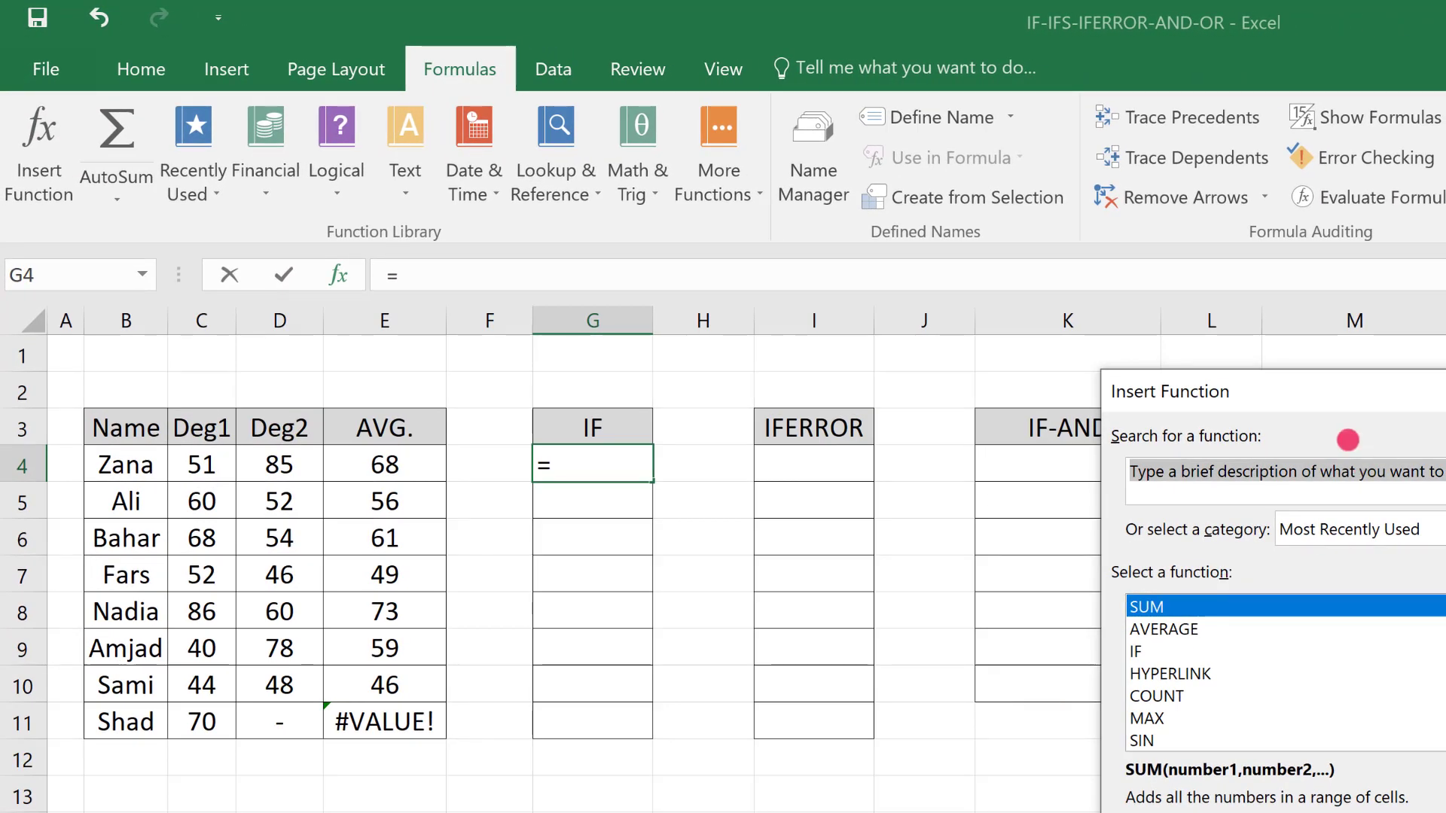
drag(984, 169, 951, 264)
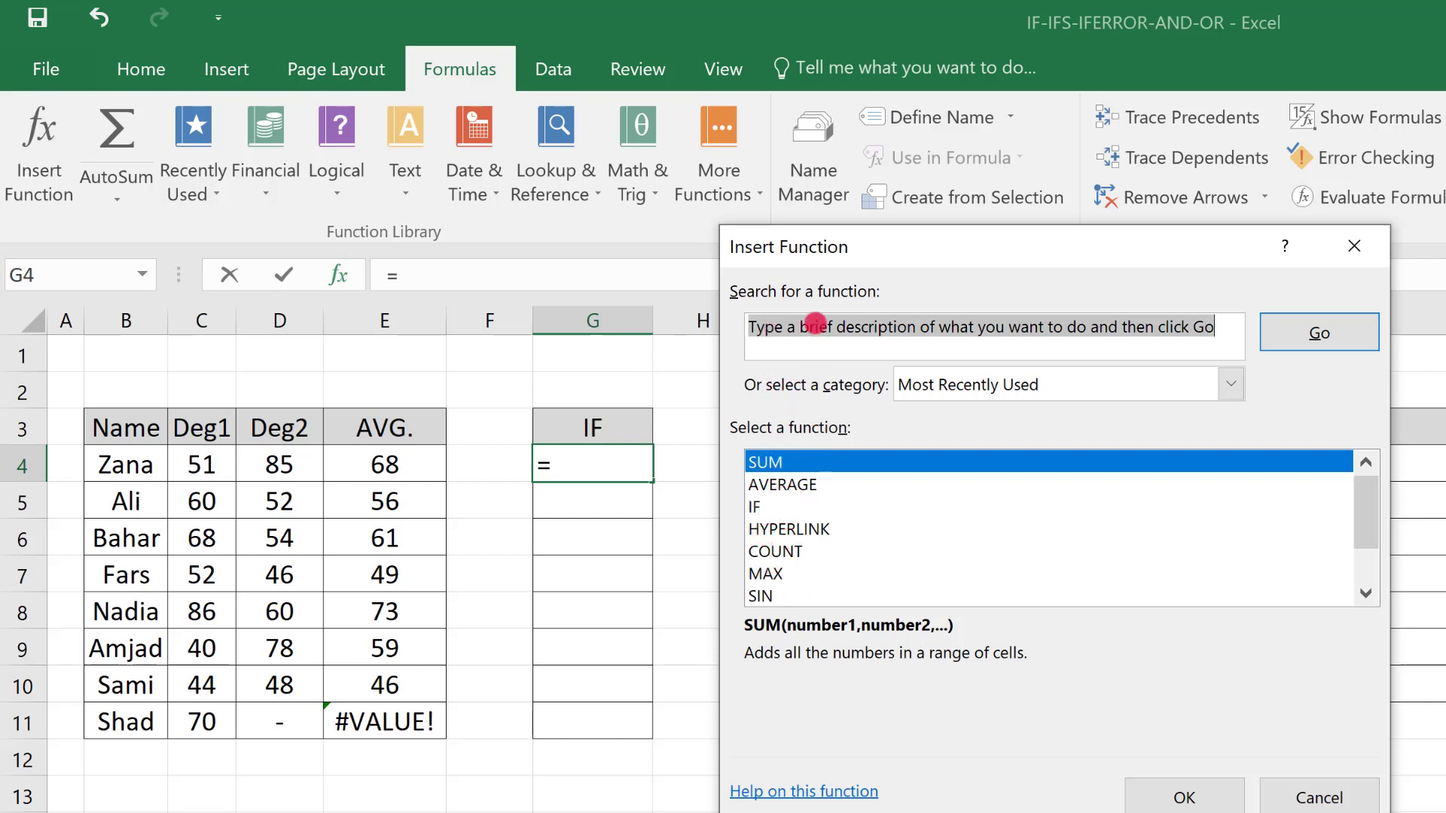
click(815, 327)
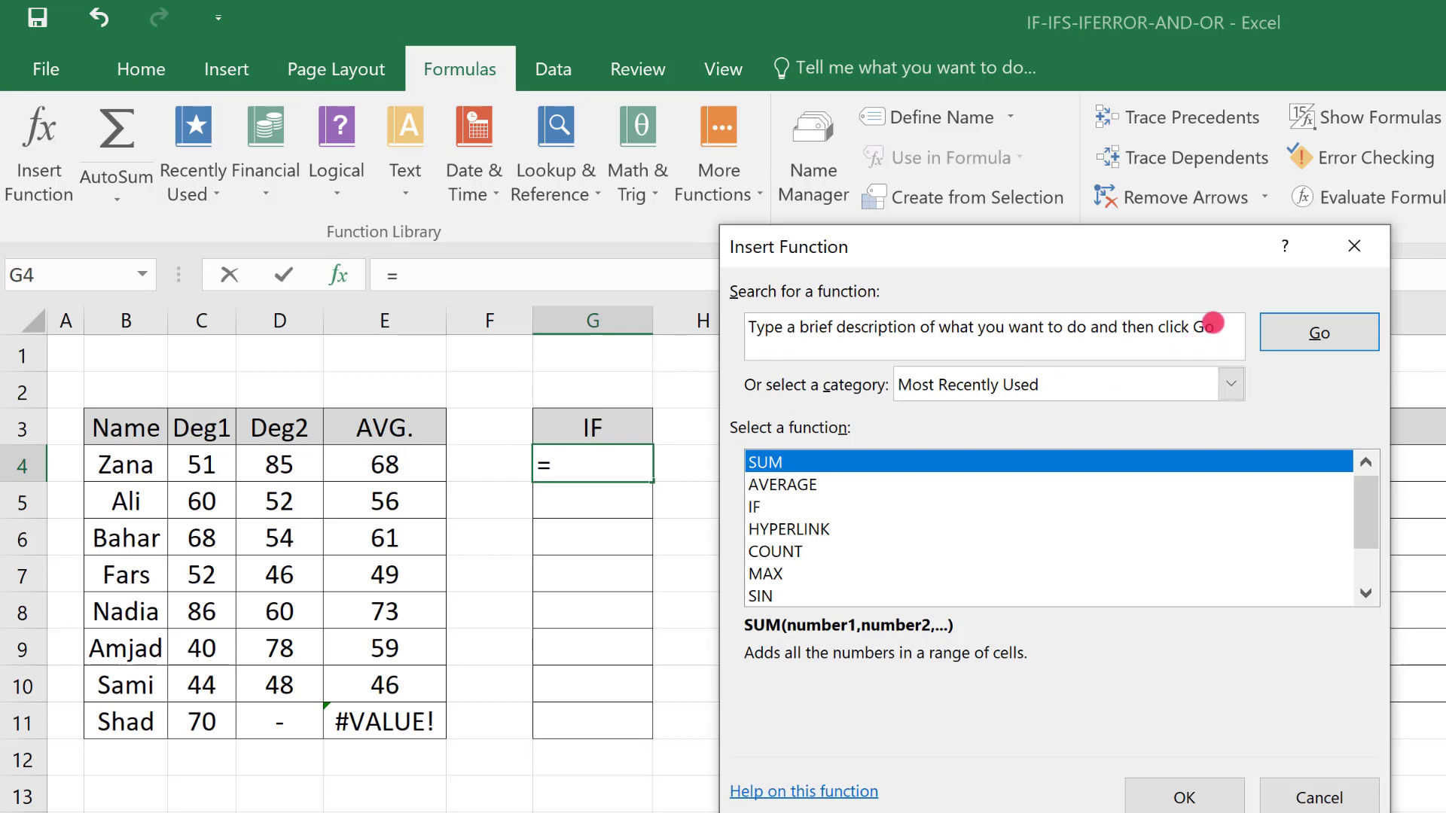
drag(1213, 323, 746, 278)
key(BackSpace)
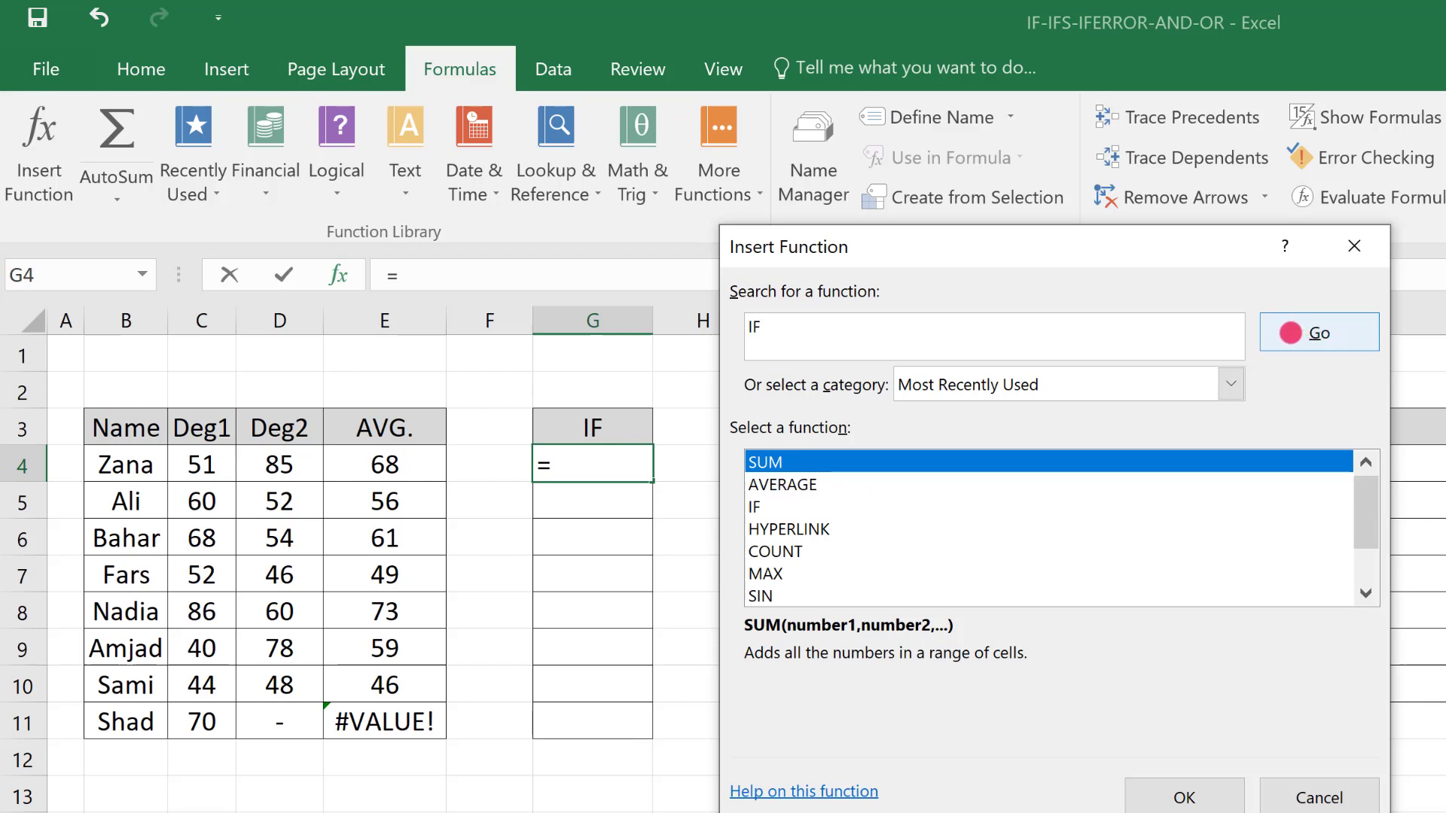
click(1290, 333)
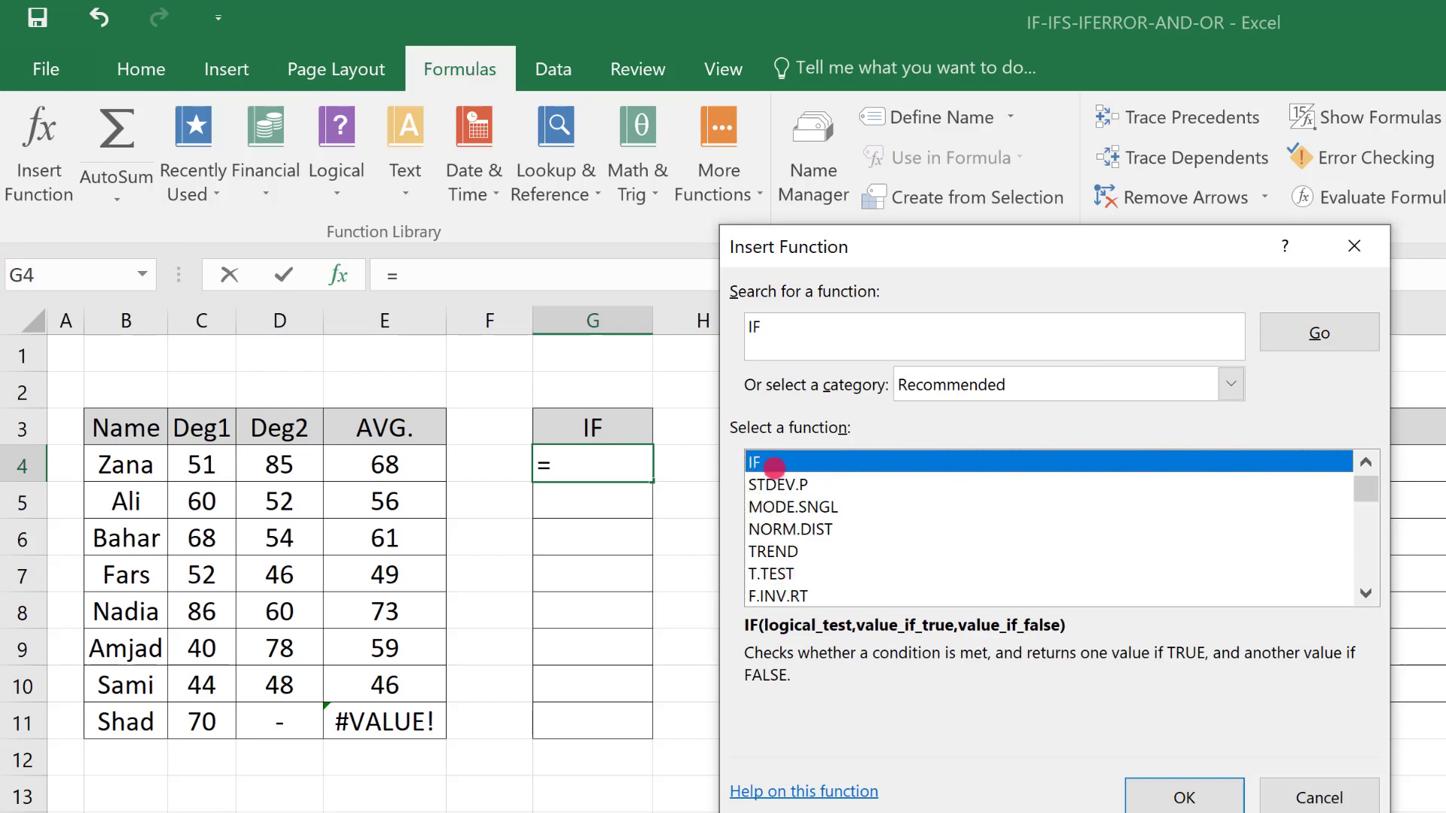
click(1185, 800)
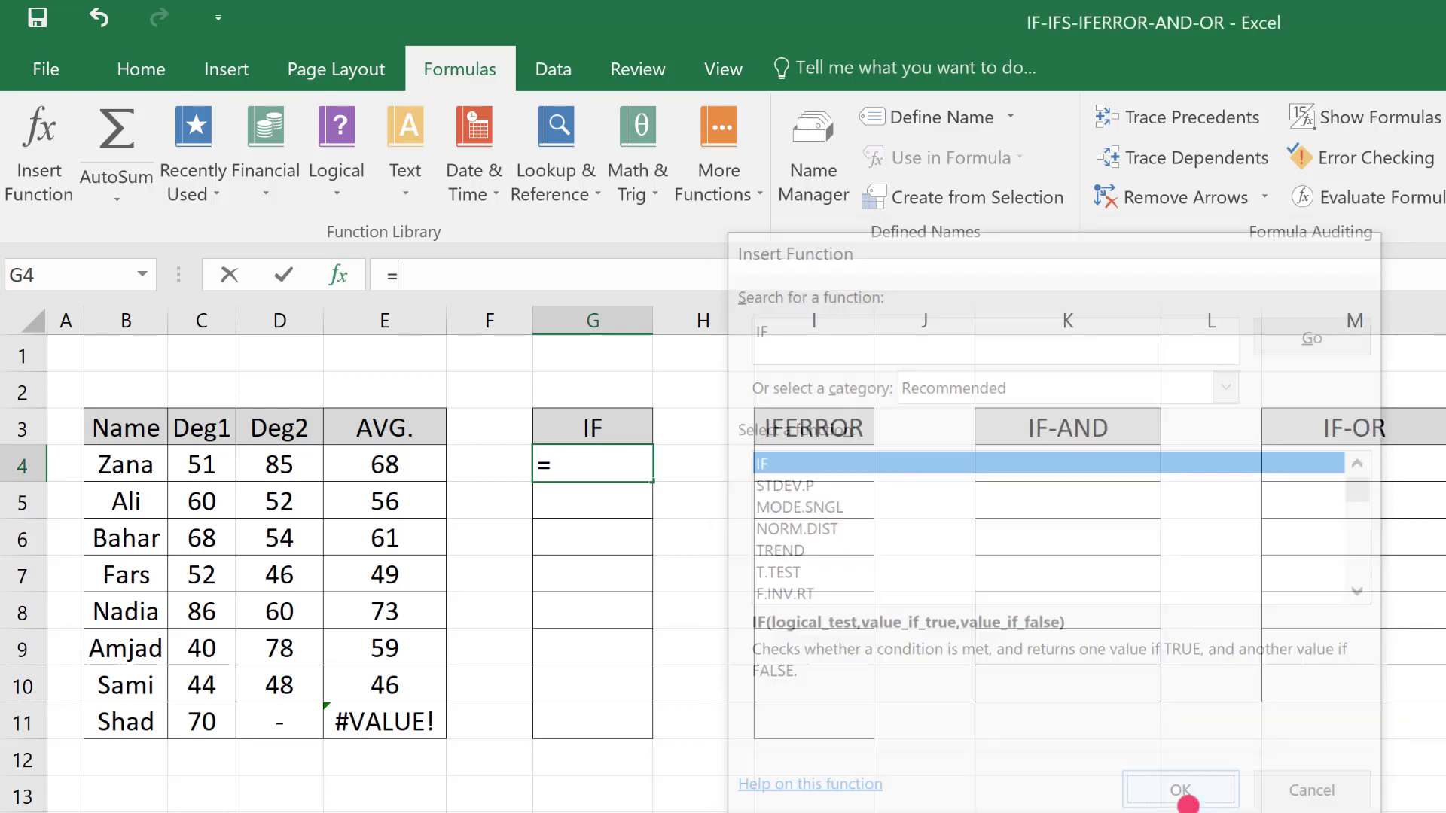
Step: Set the logical test of the IF function to E4>=50
drag(920, 294, 1004, 288)
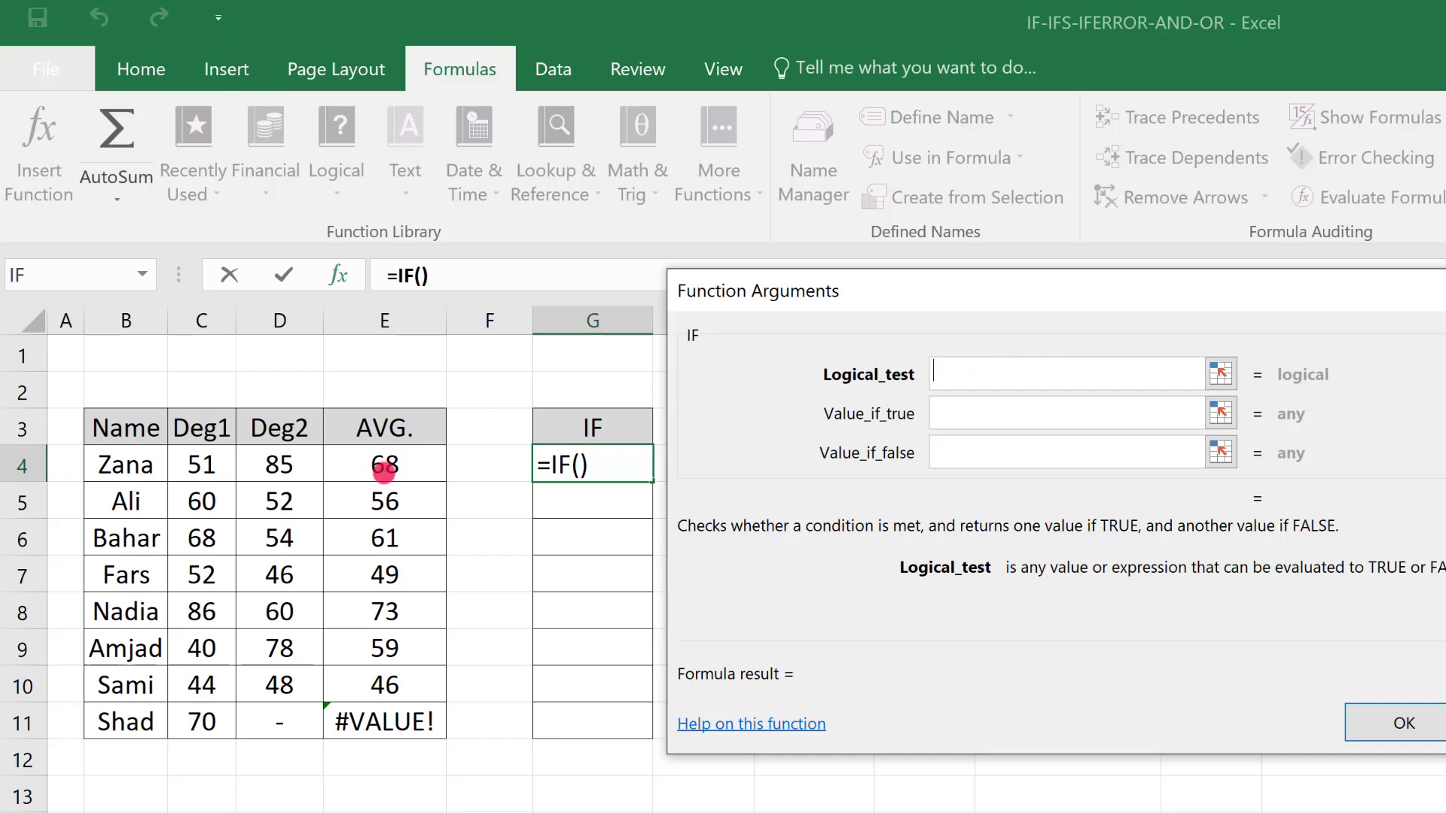
click(384, 467)
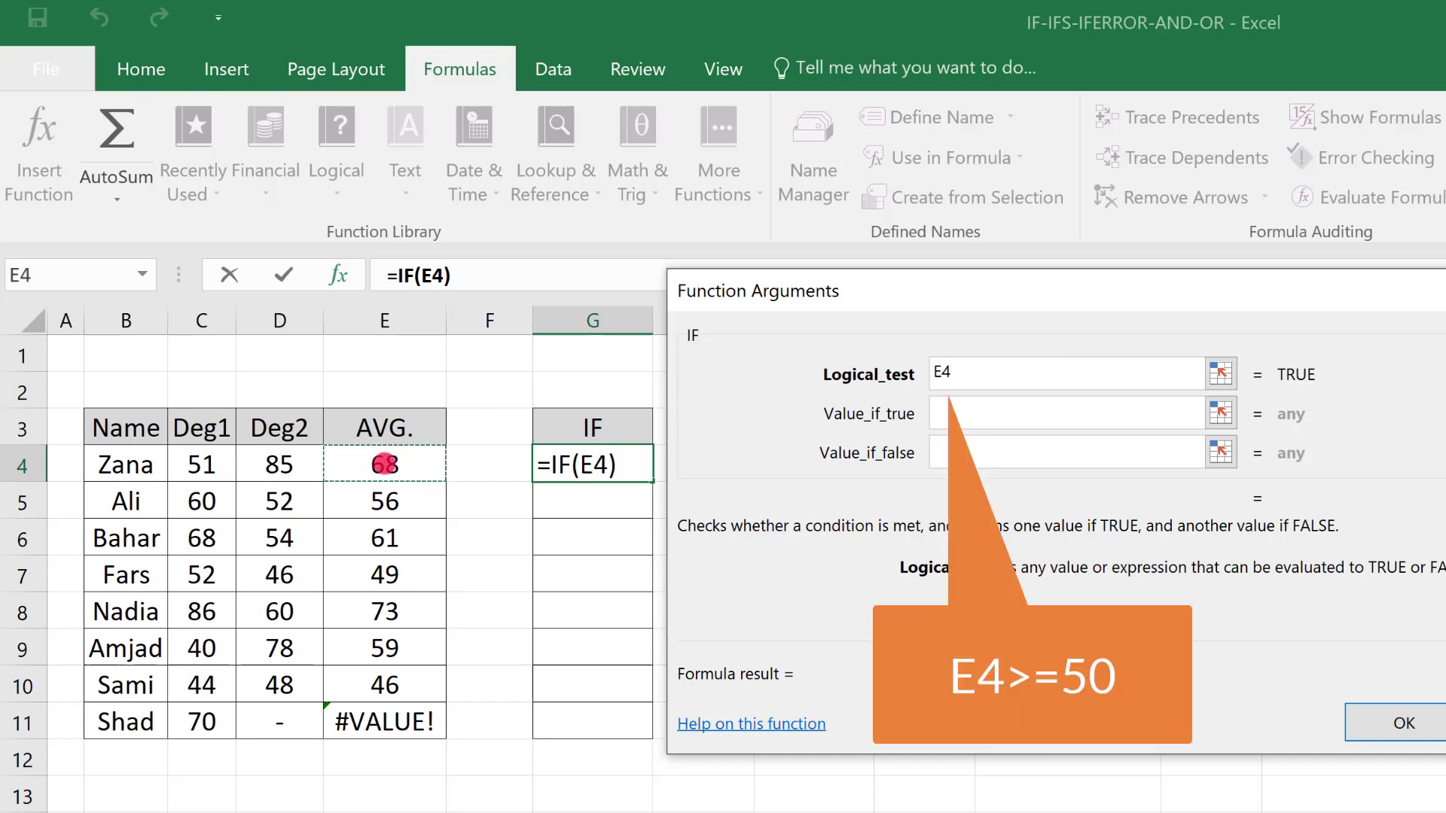
text(>)
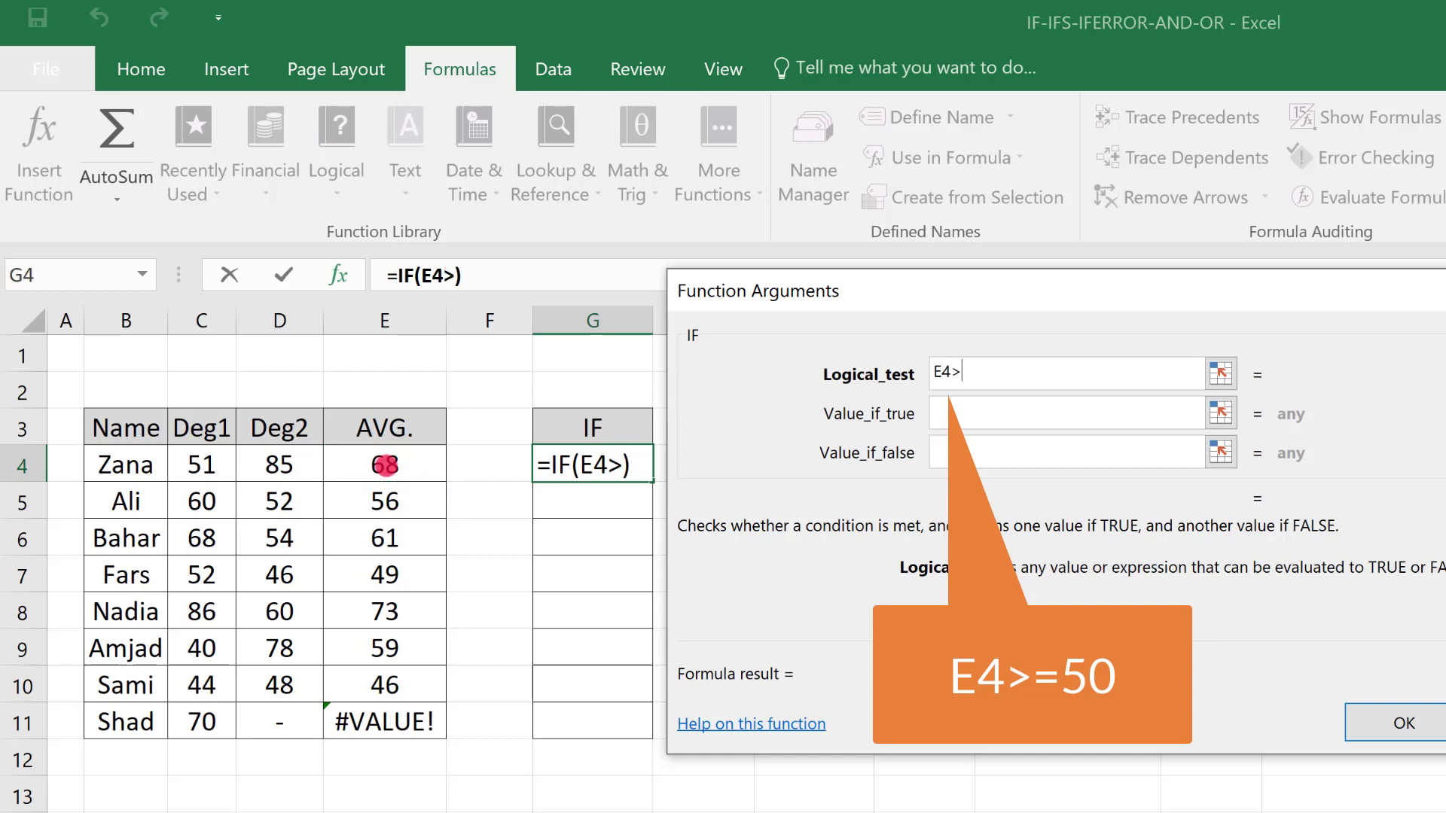
text(=5)
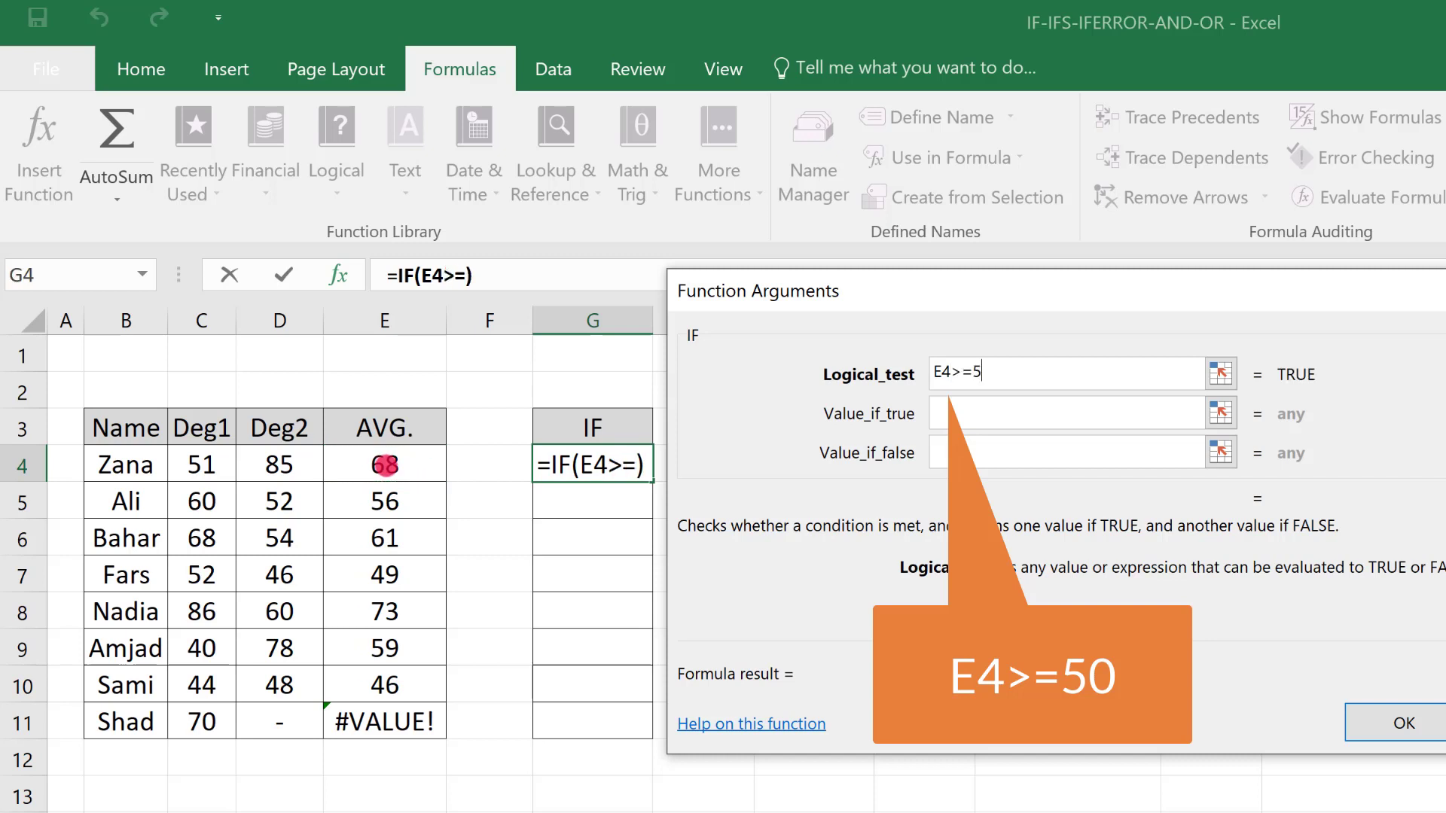
text(0)
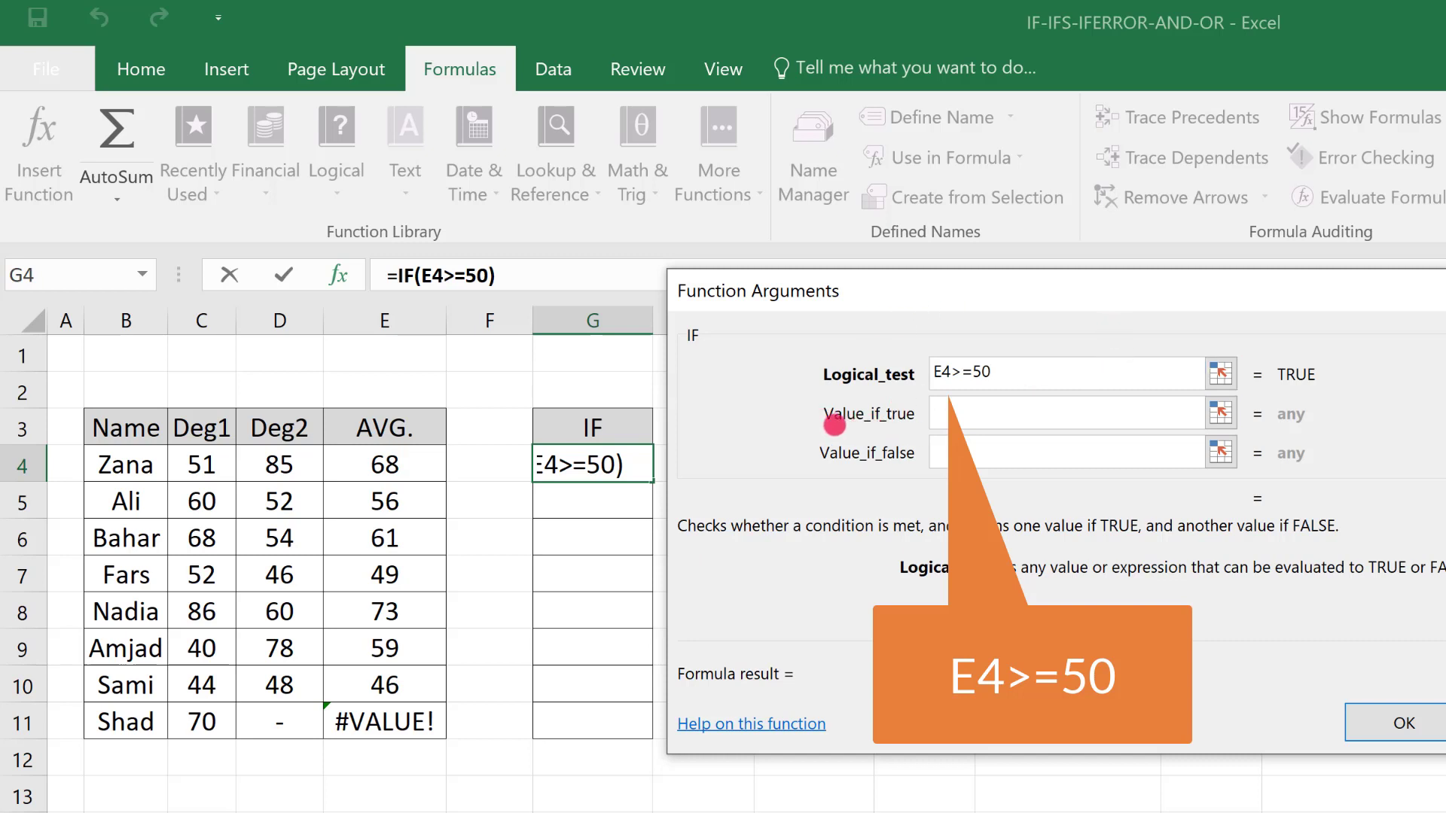
Step: Set the IF function's value if true to "Passed"
click(972, 410)
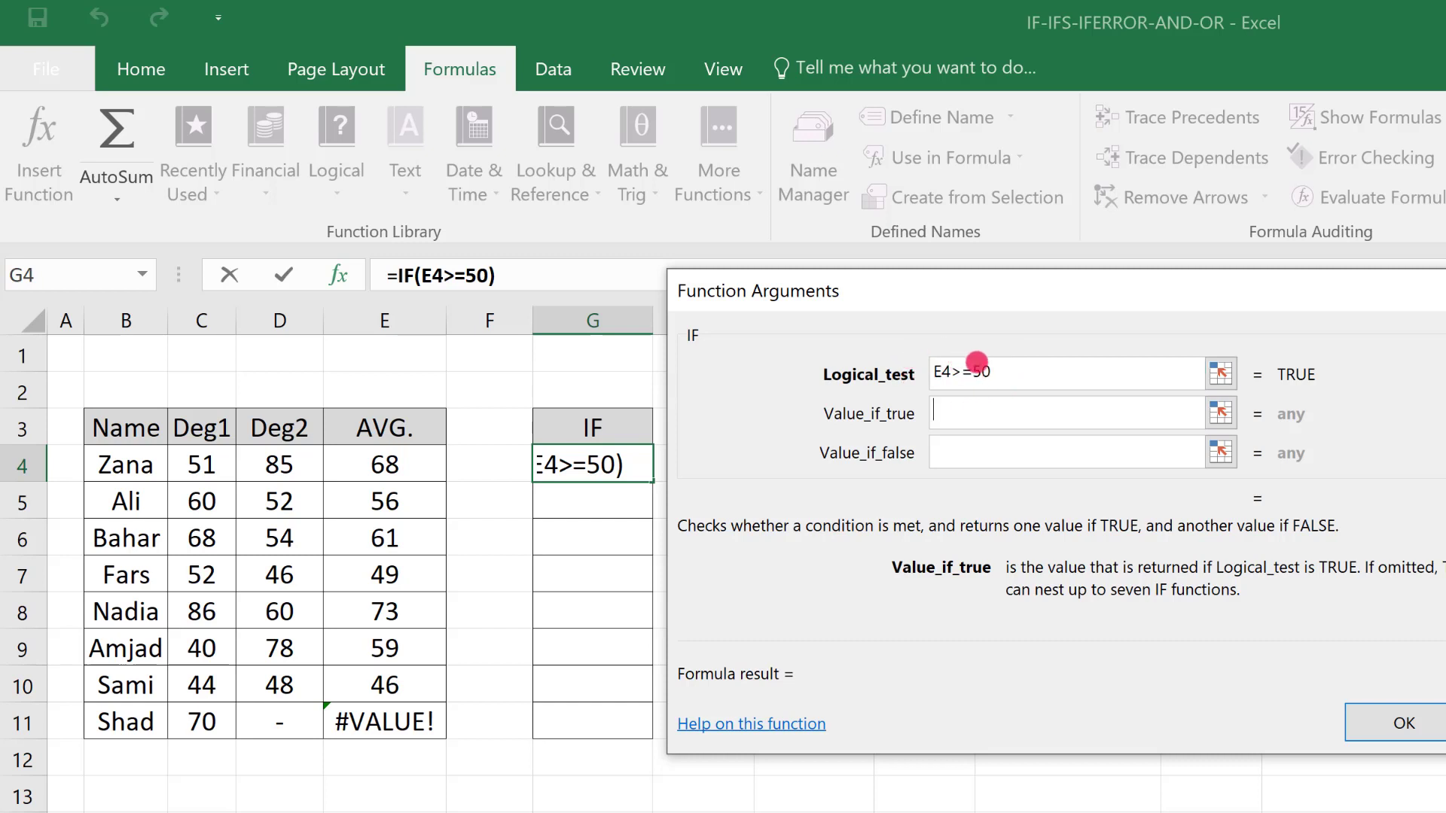
double_click(982, 371)
text(P)
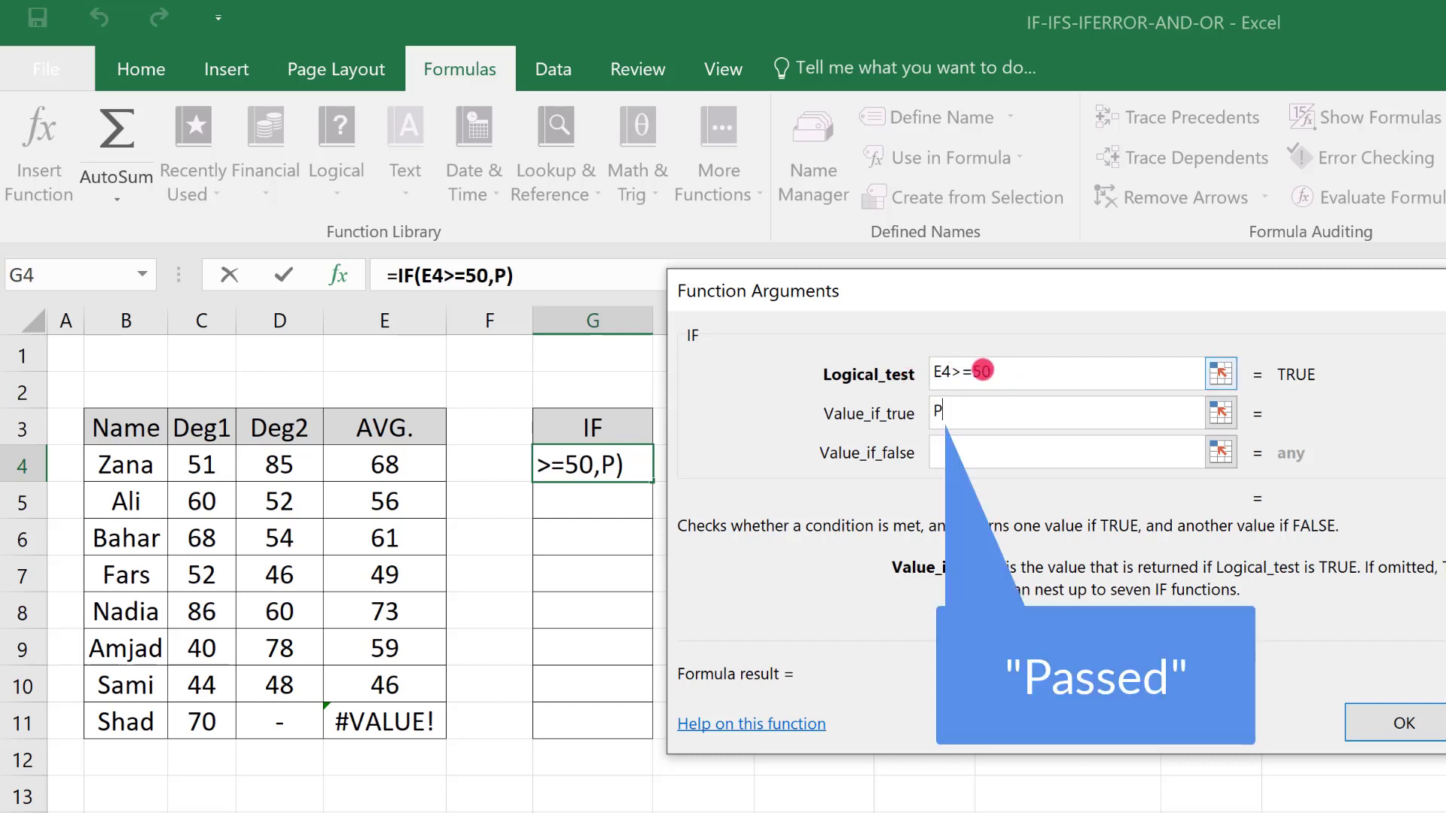
key(BackSpace)
text("P)
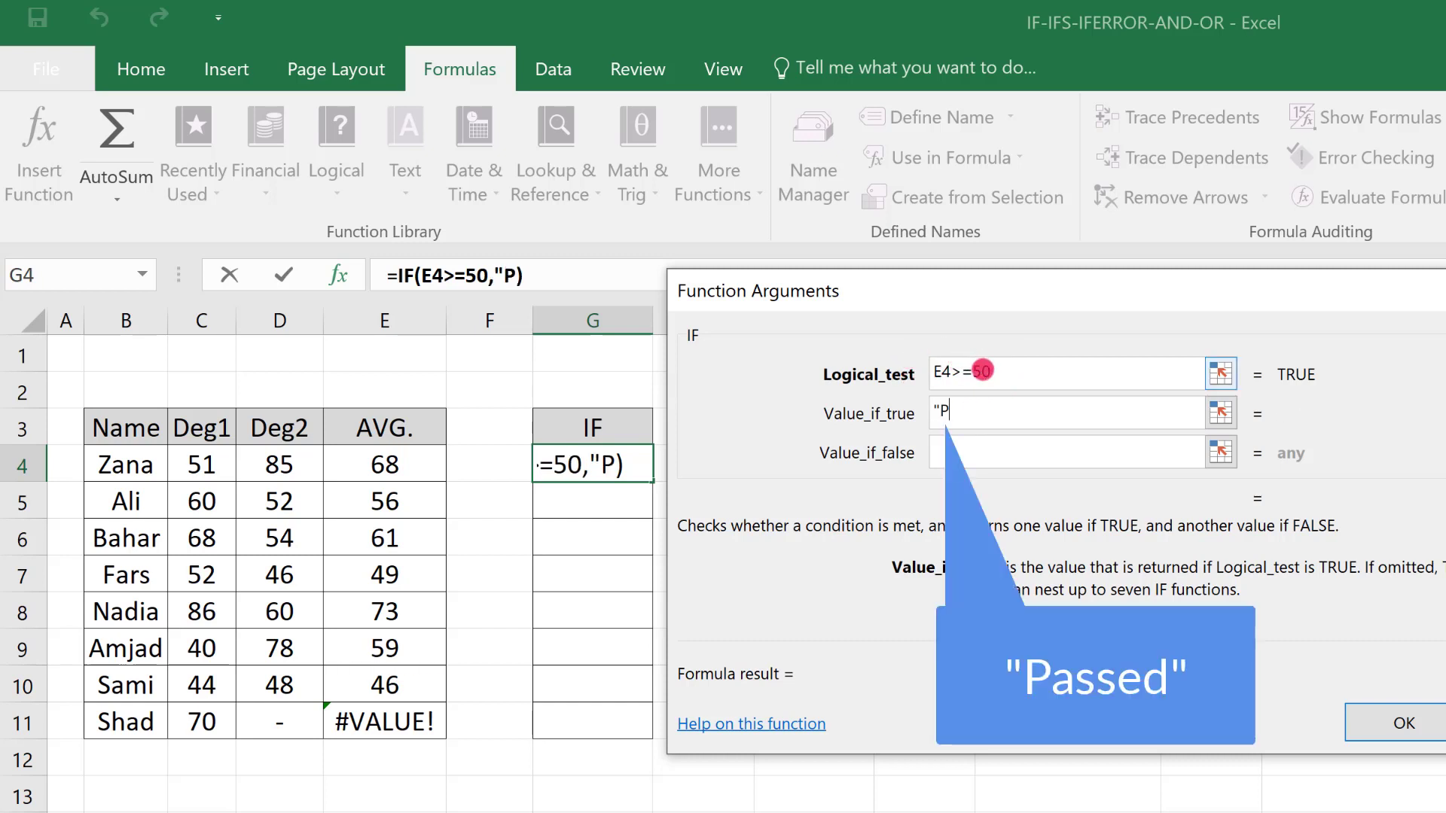
text(assed")
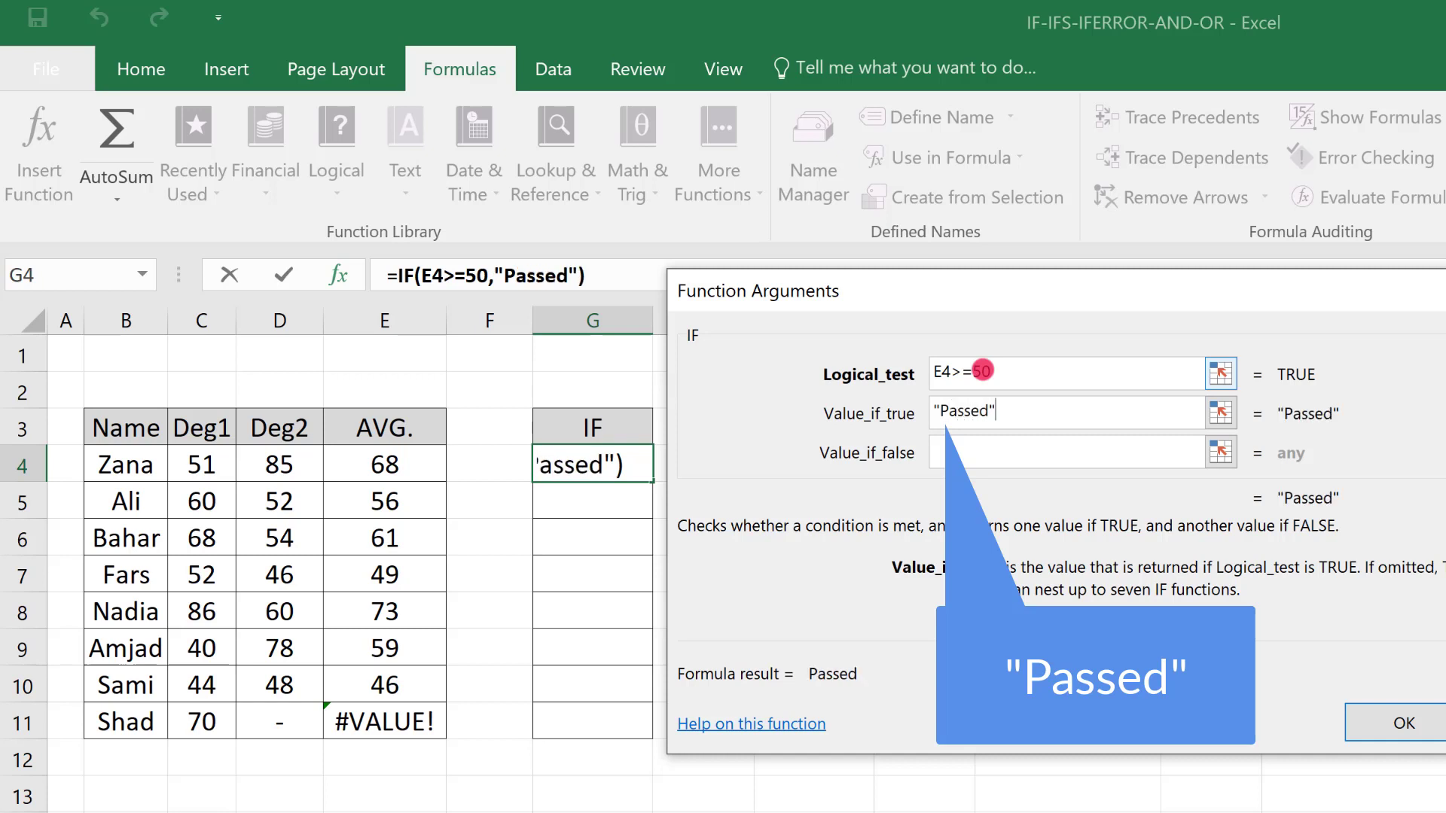
Step: Set the value if false to "Failed" and fill the completed IF formula from G4 down to G11
click(978, 448)
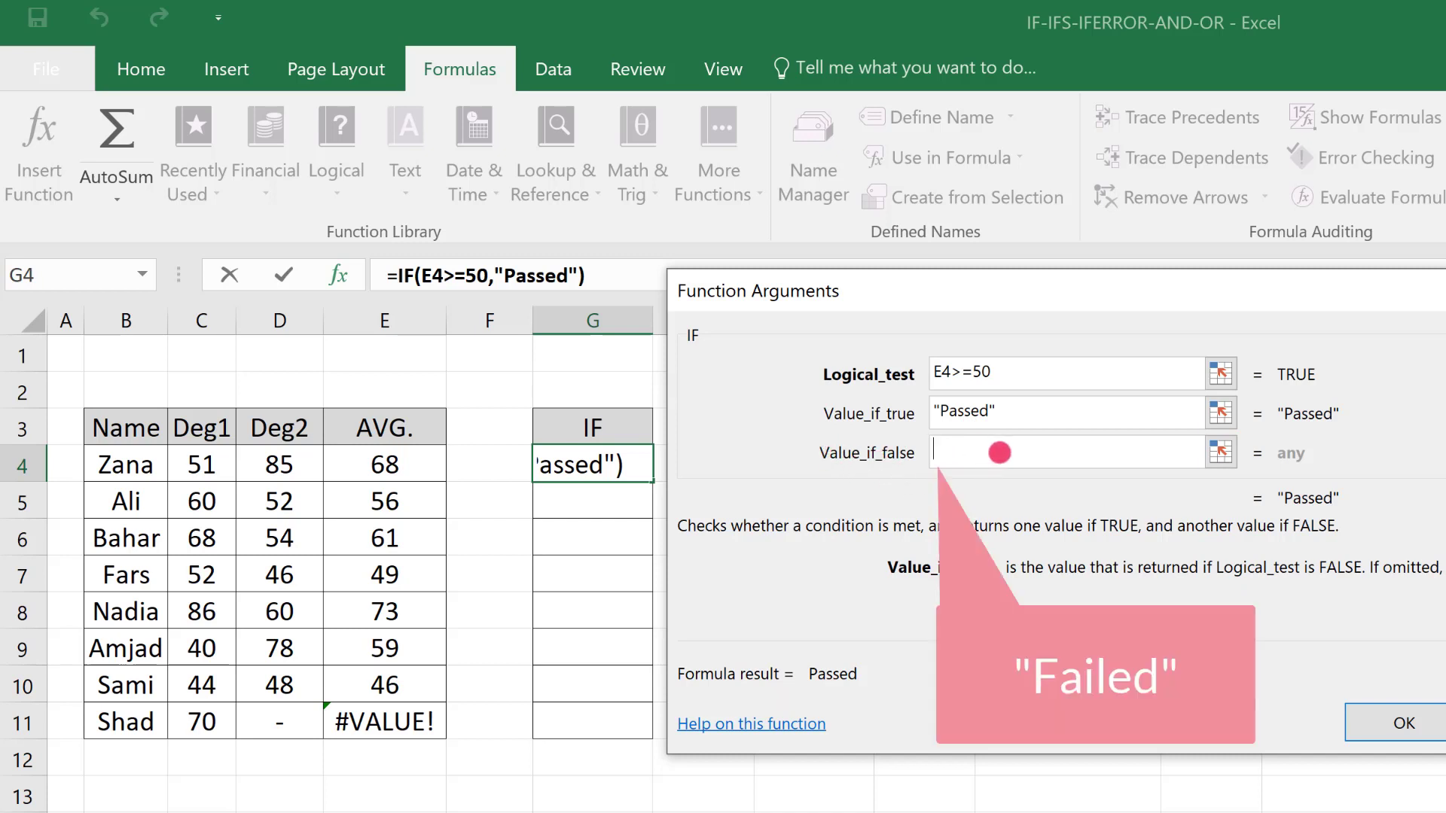
text("Failed)
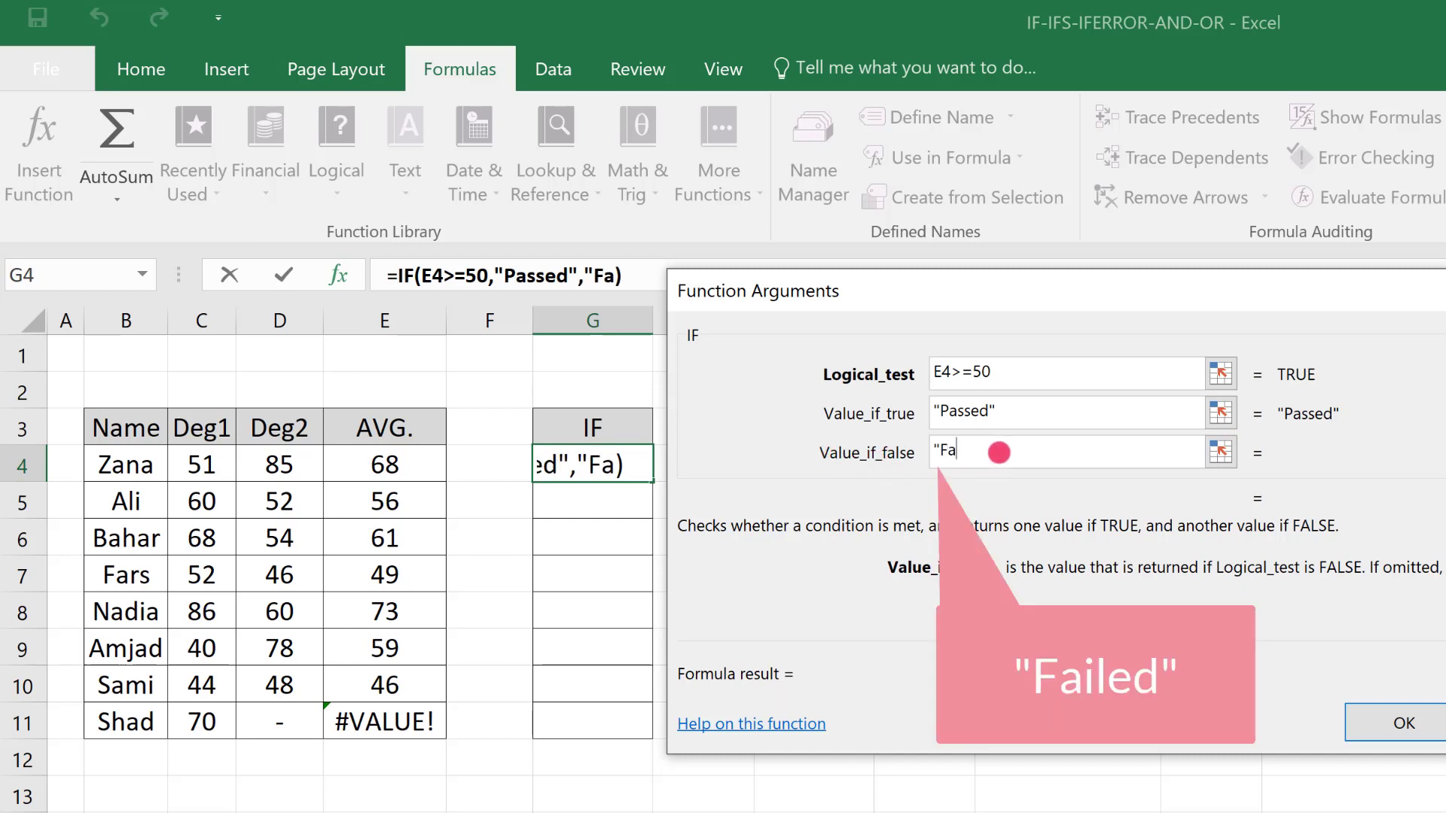
text(")
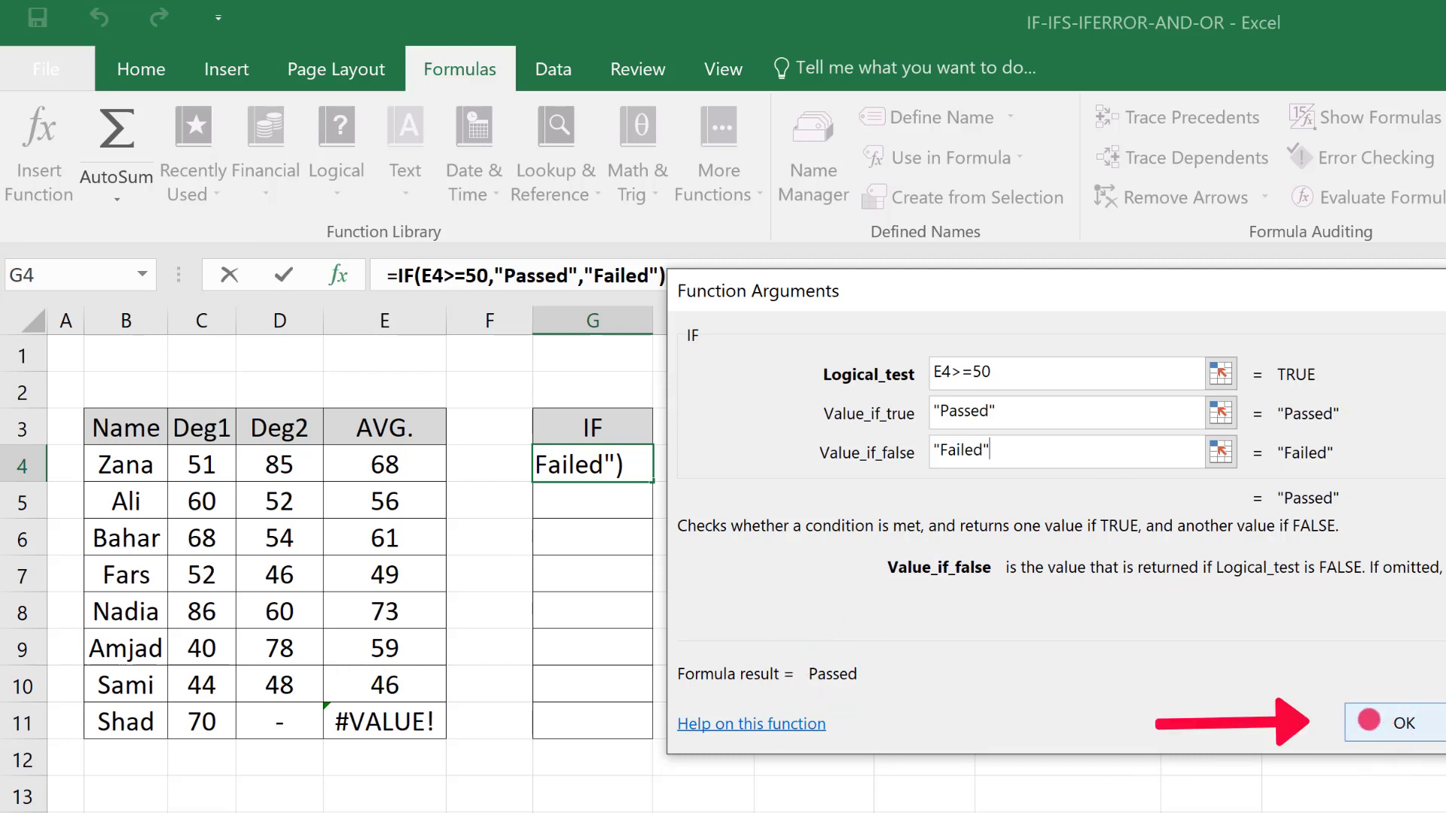
click(1369, 721)
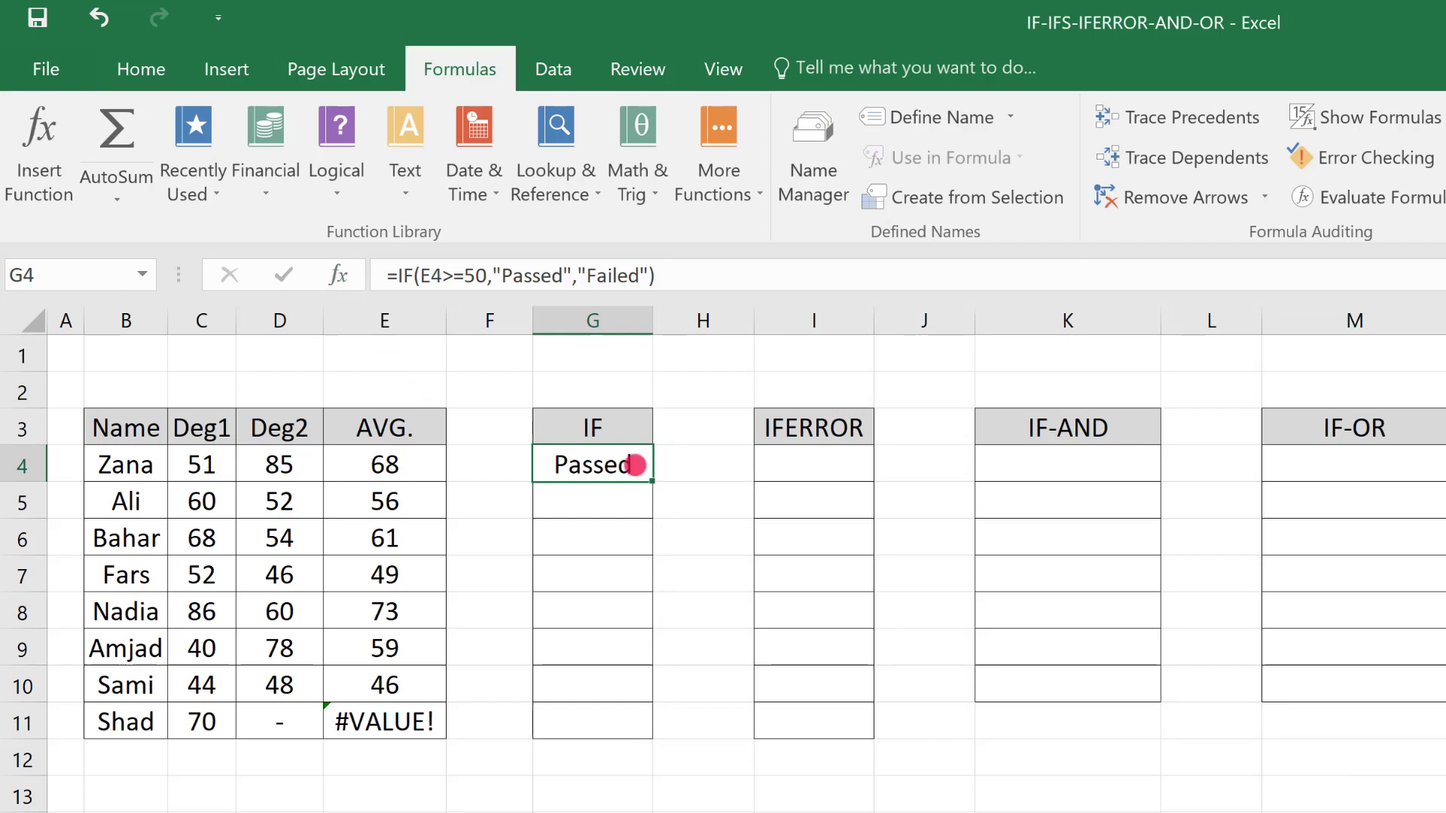
drag(650, 482, 644, 727)
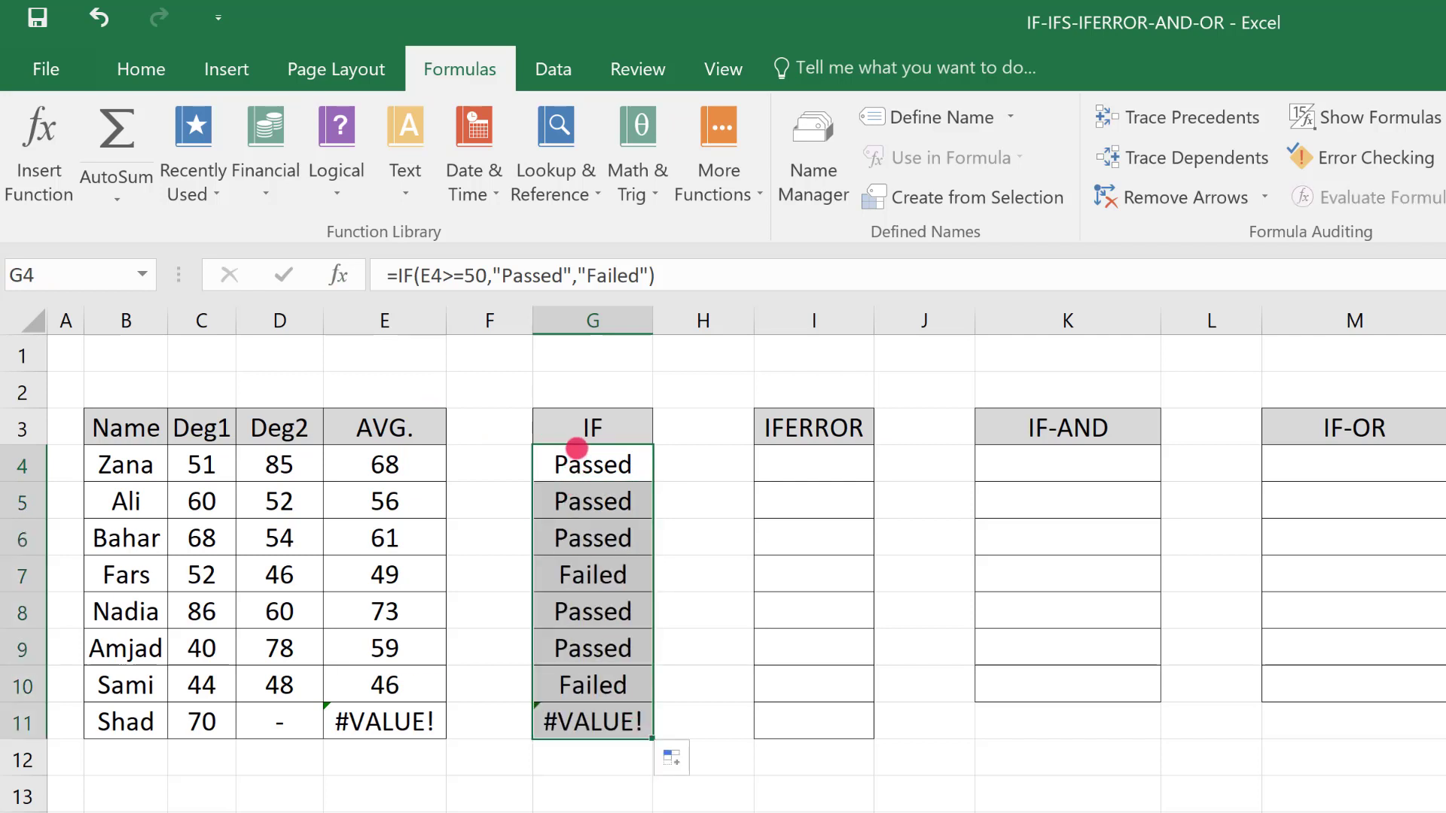
Step: Compare the averages in column E with the results and formulas in the IF column, including the error in row 11
click(578, 467)
click(387, 461)
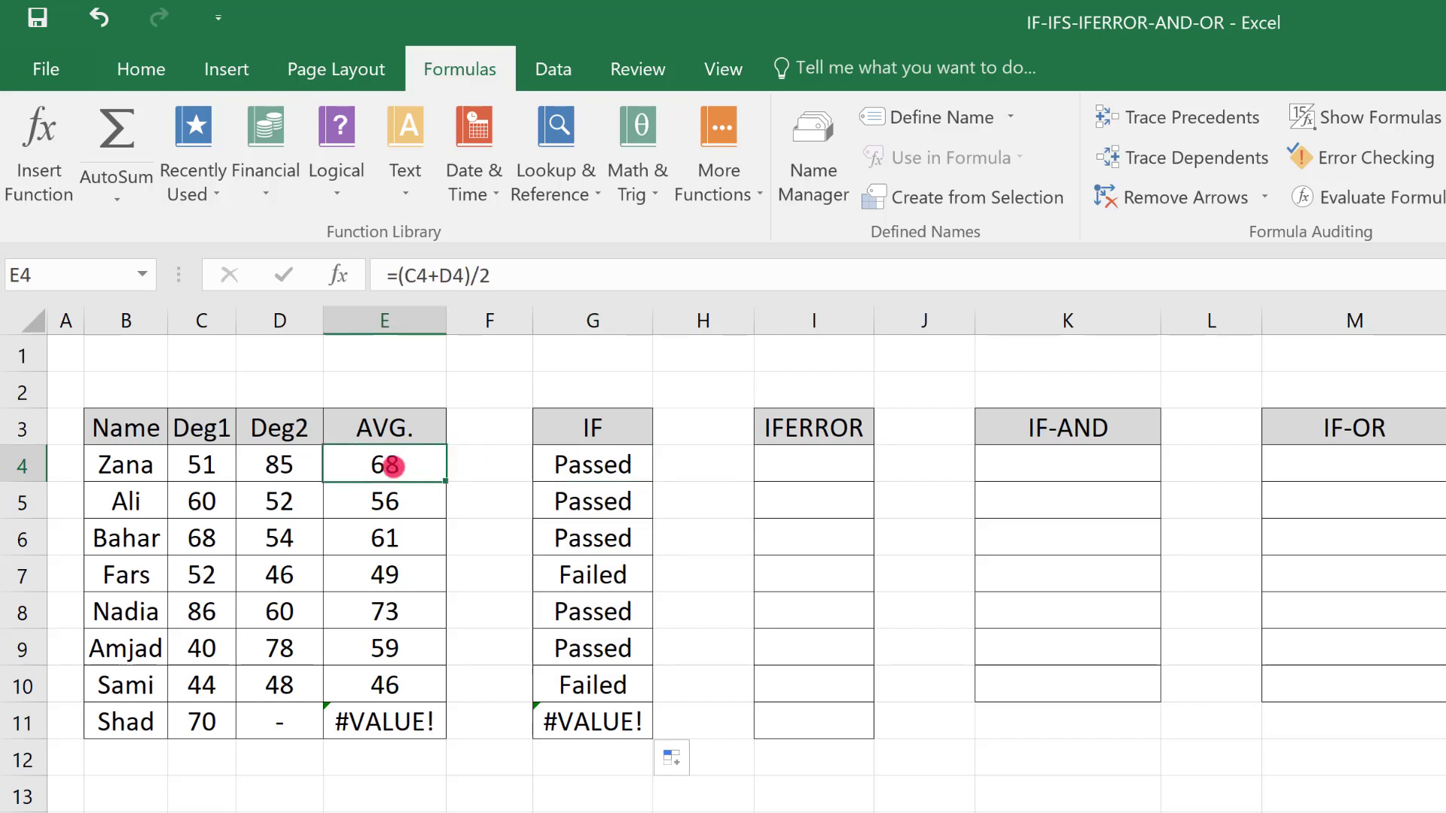
click(396, 506)
click(386, 541)
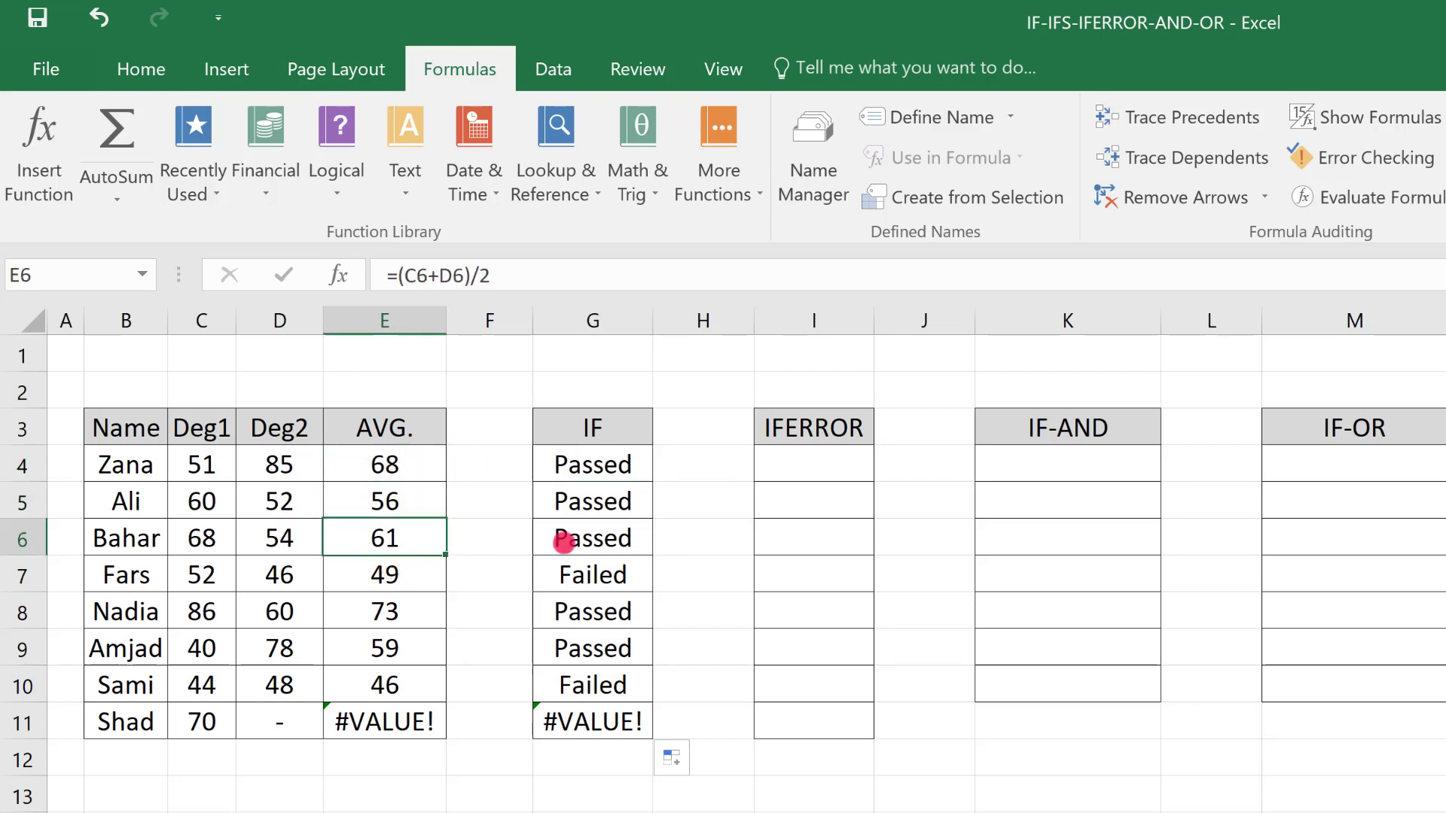
click(386, 575)
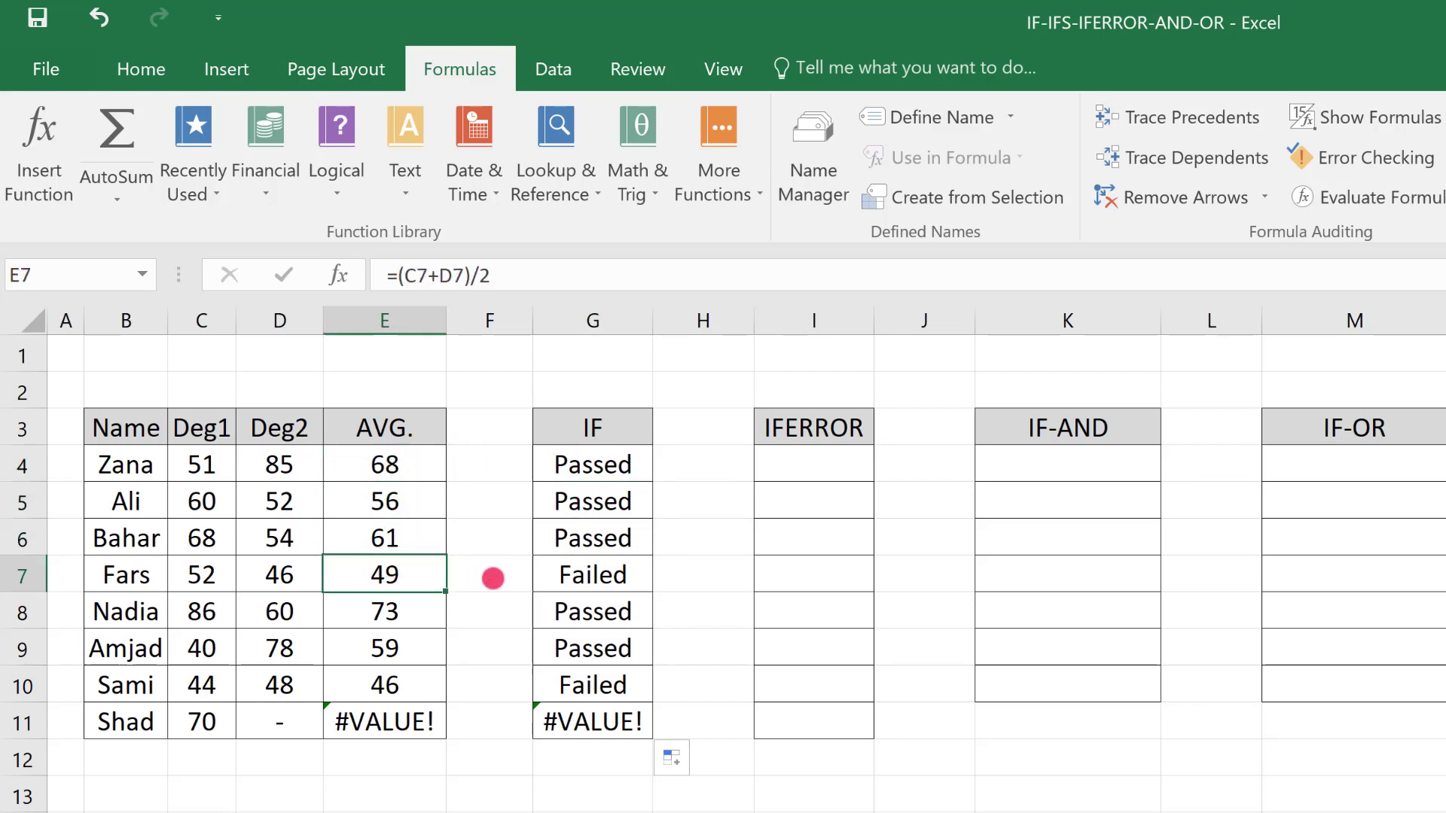
click(578, 575)
click(397, 680)
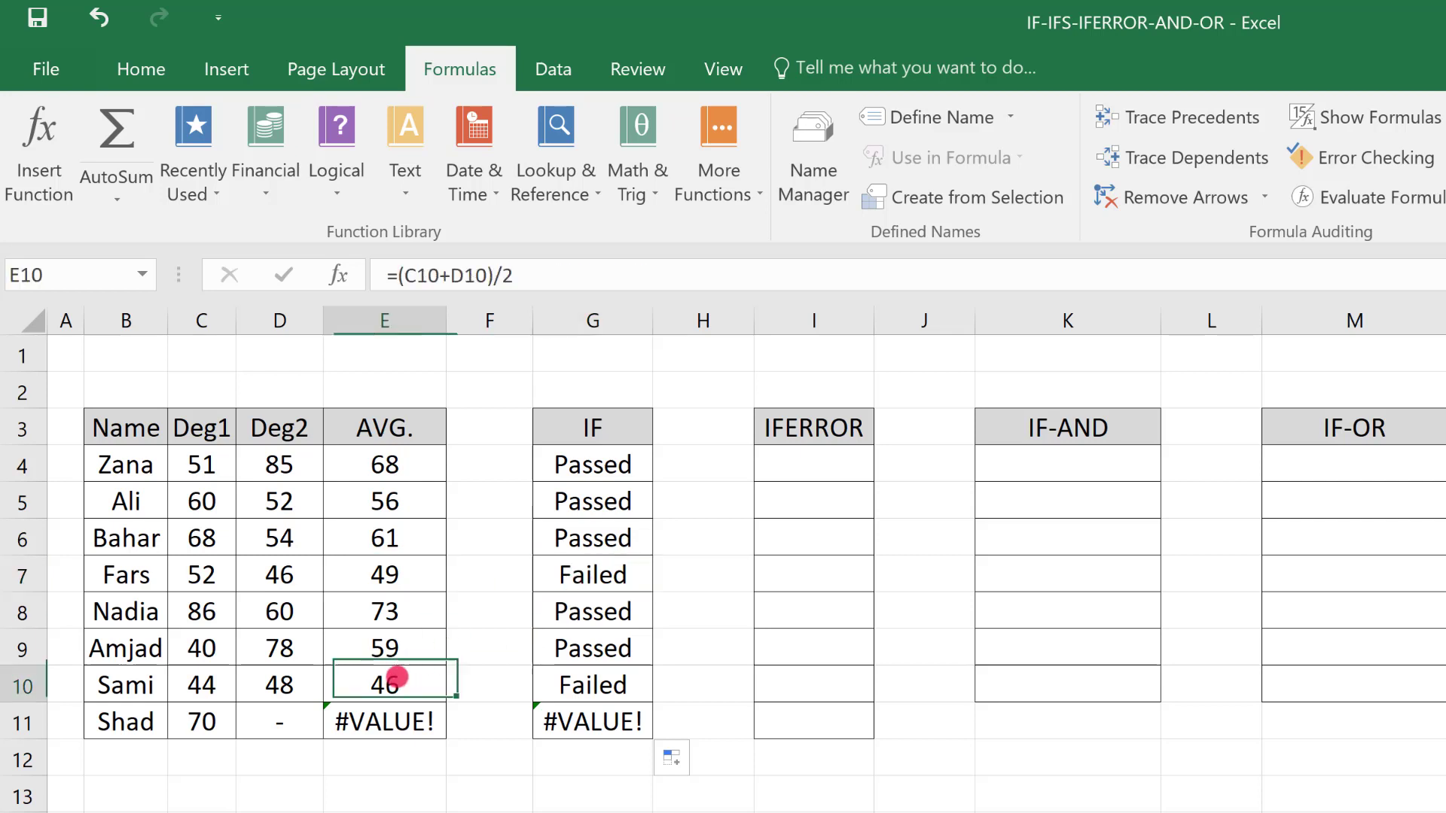
click(399, 575)
click(390, 677)
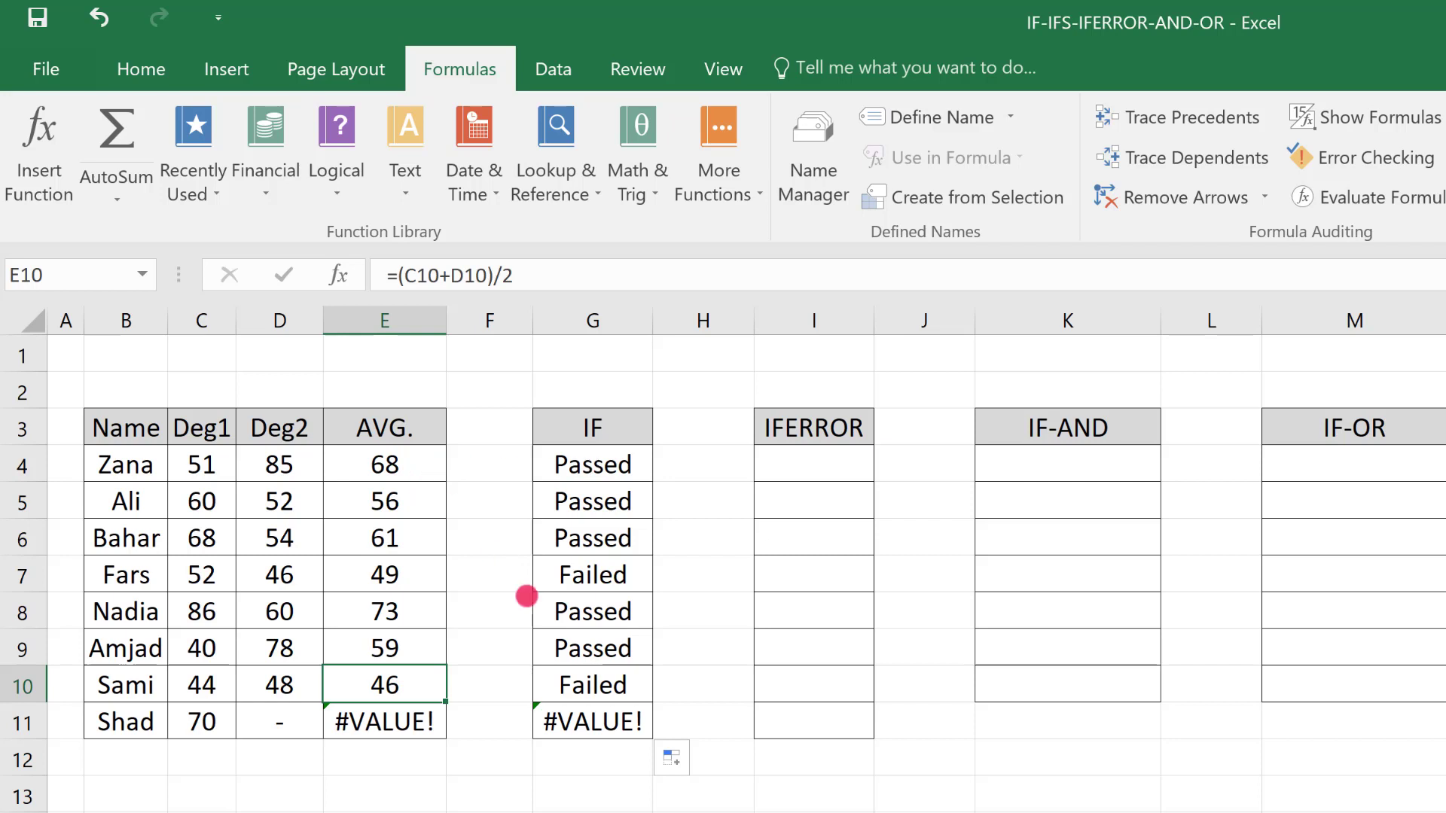
click(588, 609)
click(575, 575)
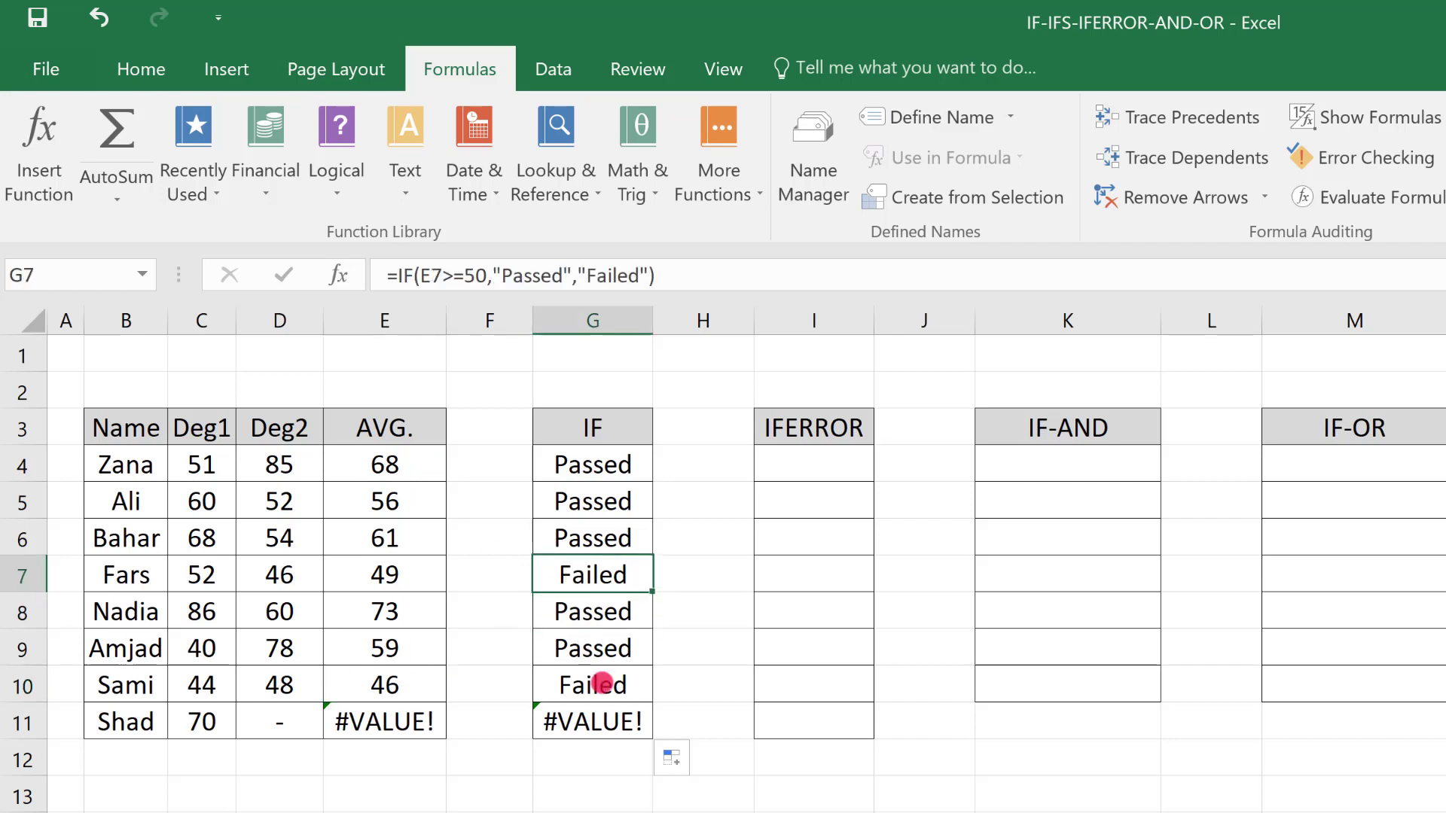
click(597, 684)
click(572, 729)
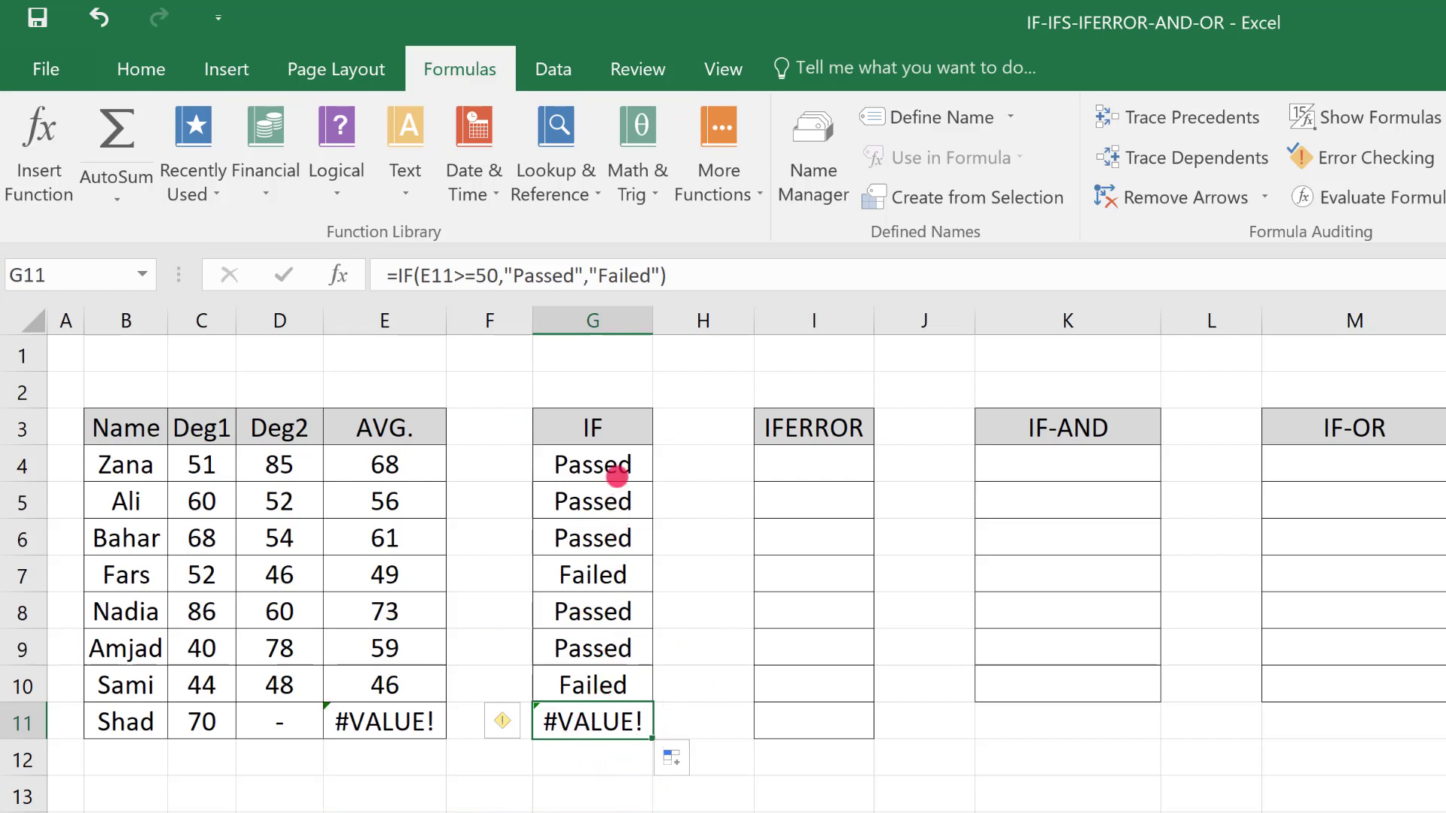
click(610, 464)
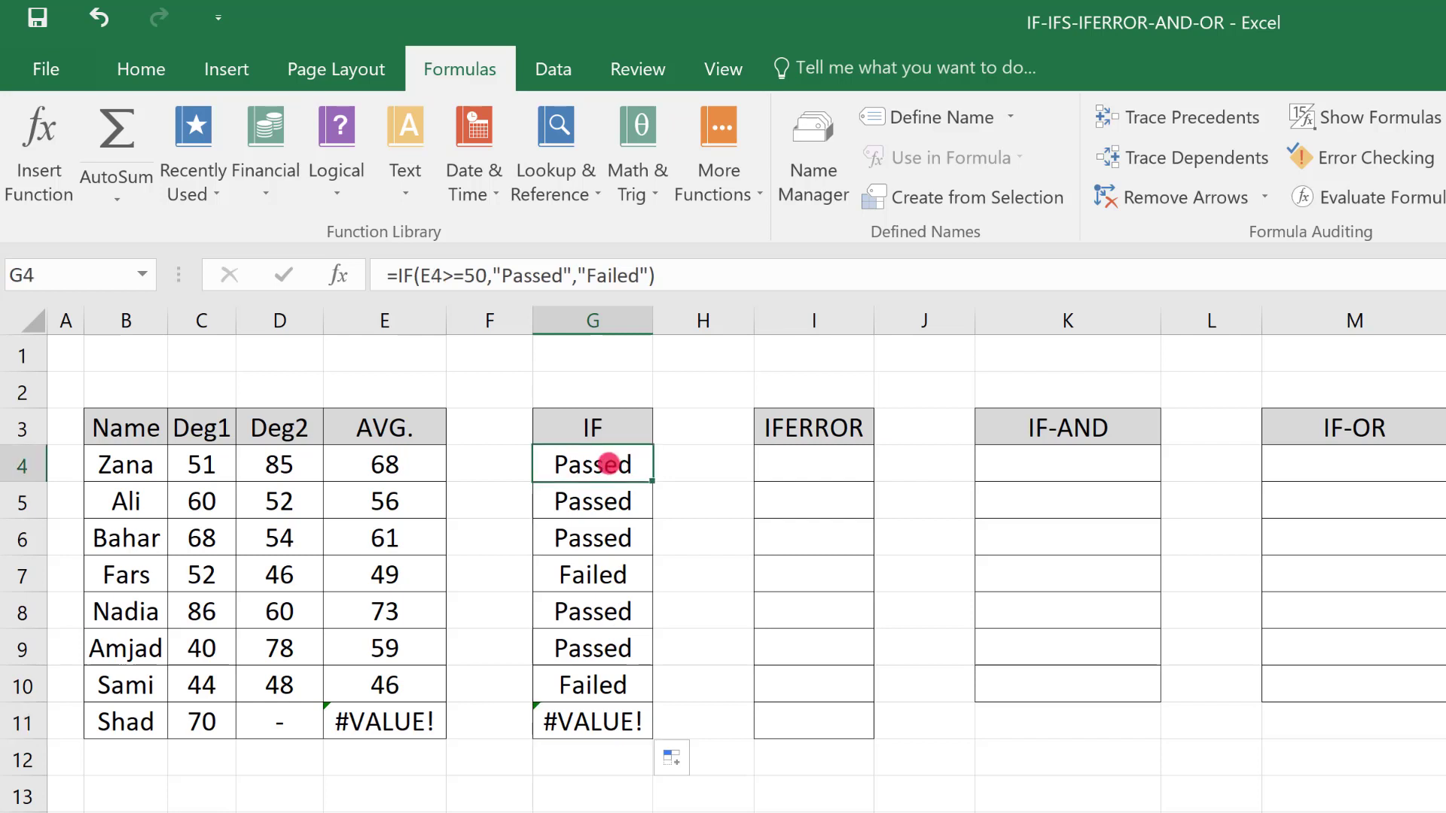
click(574, 605)
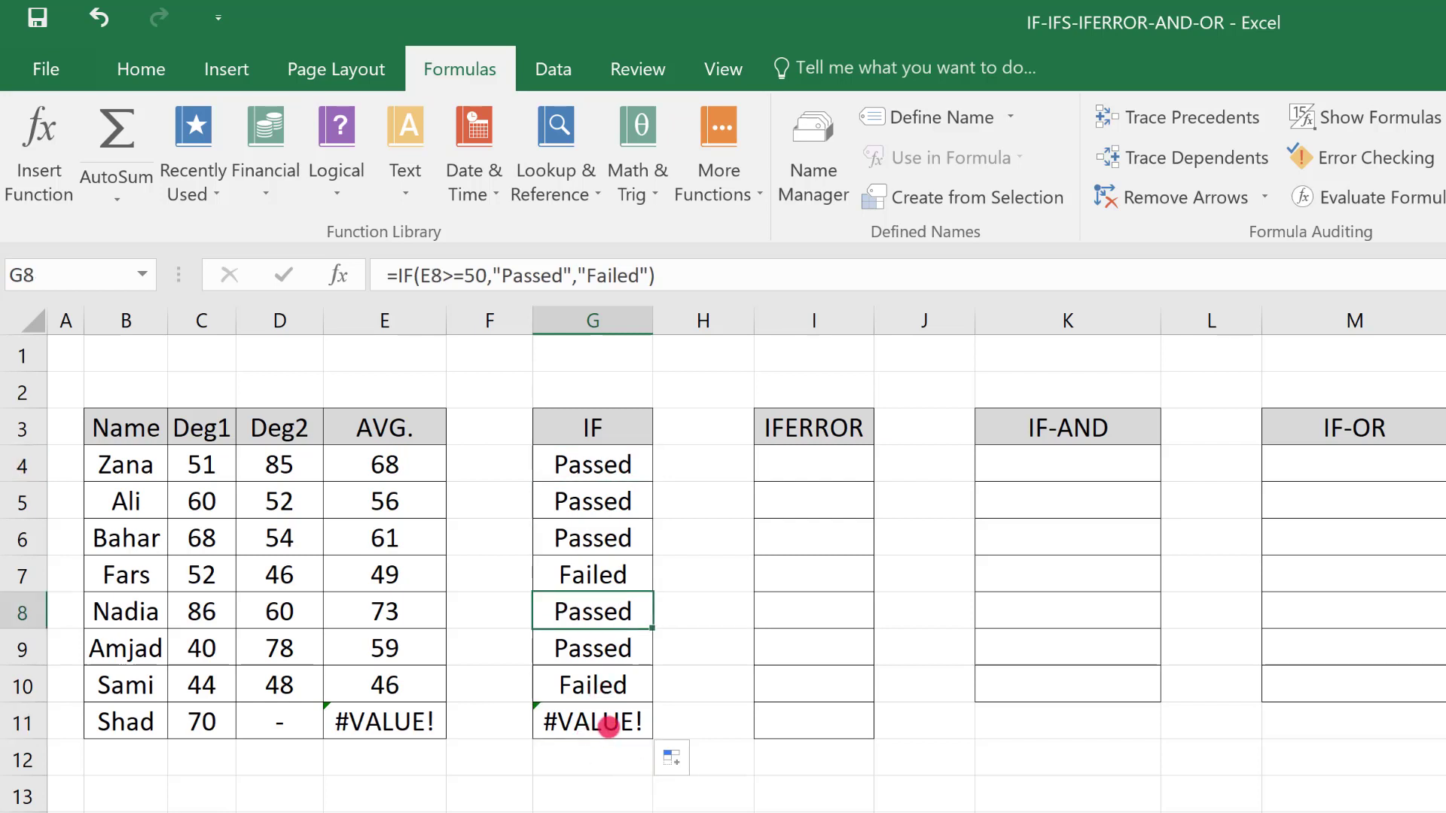
click(607, 727)
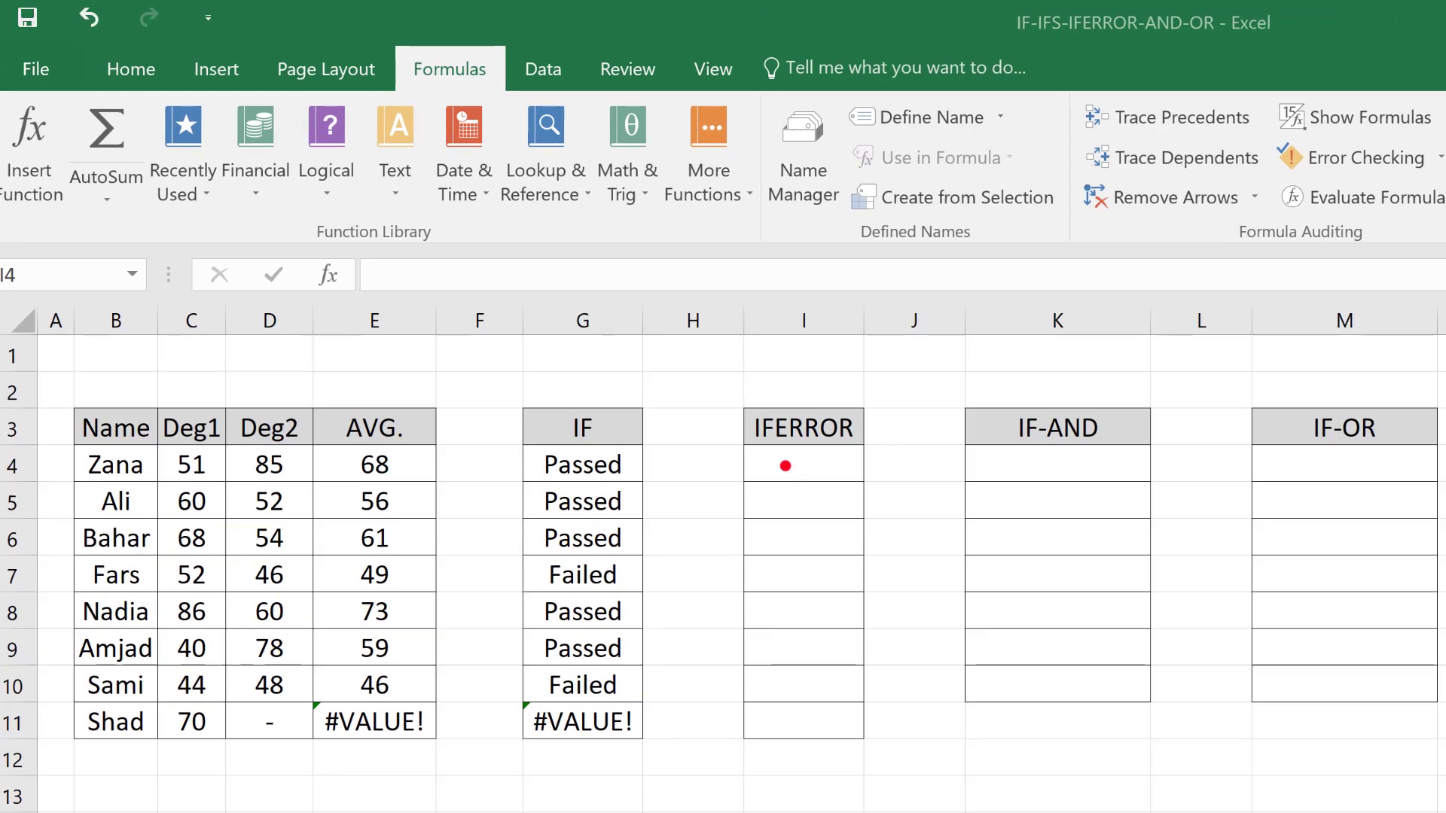
Step: Enter =IFERROR(E4,"") in I4 and fill the formula down to I11
click(785, 466)
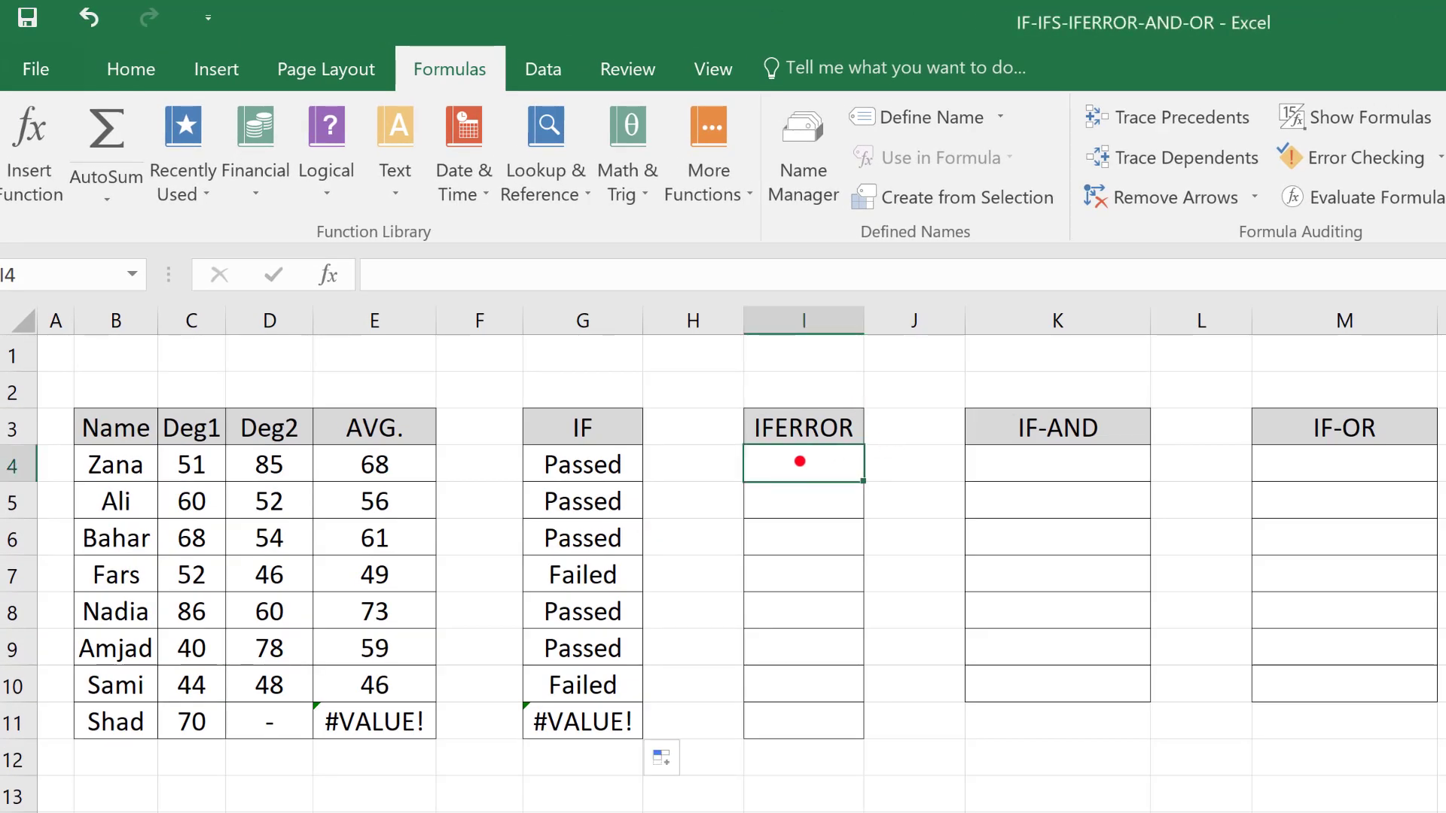
text(=)
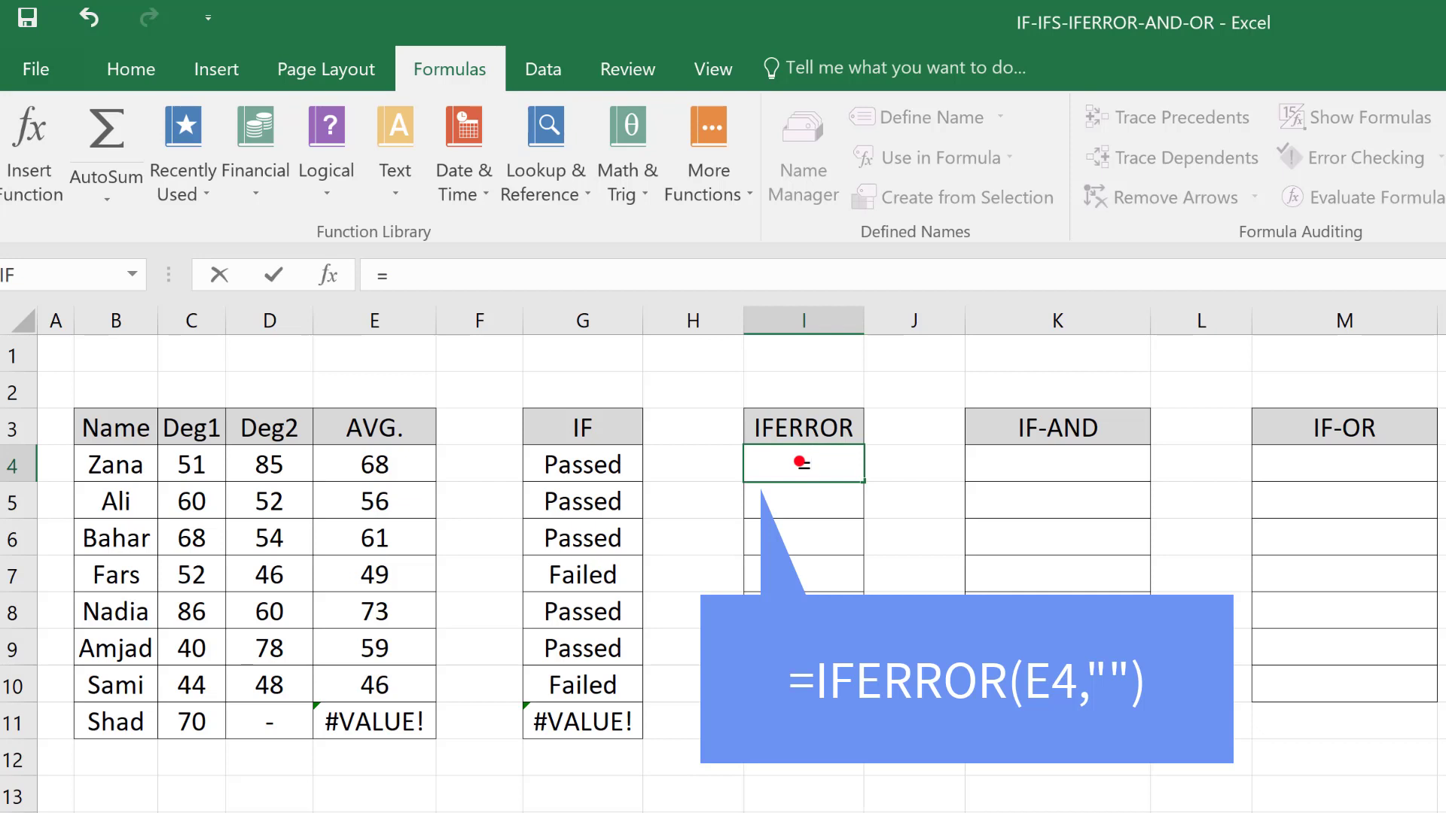
text(IFE)
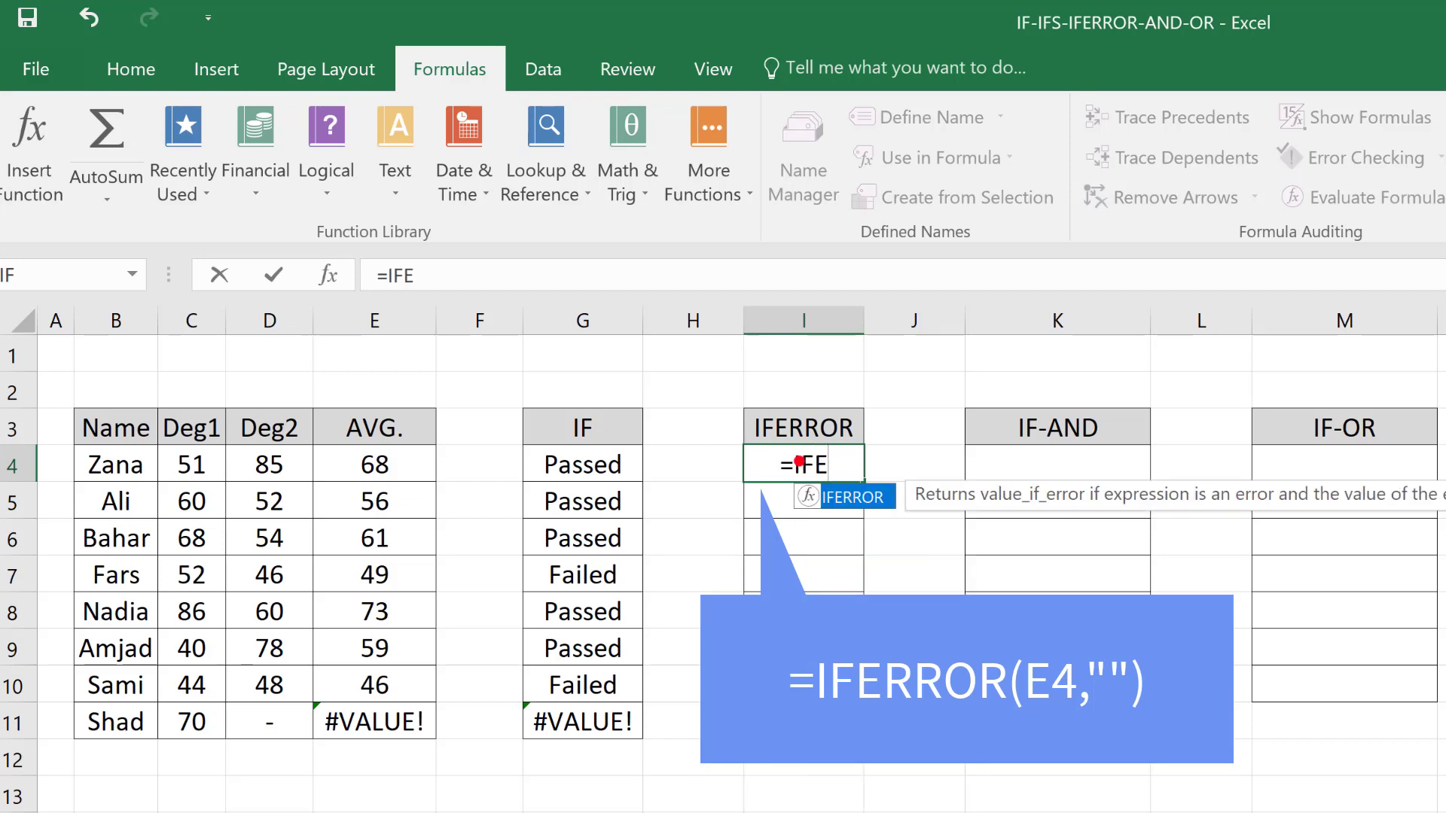
key(Tab)
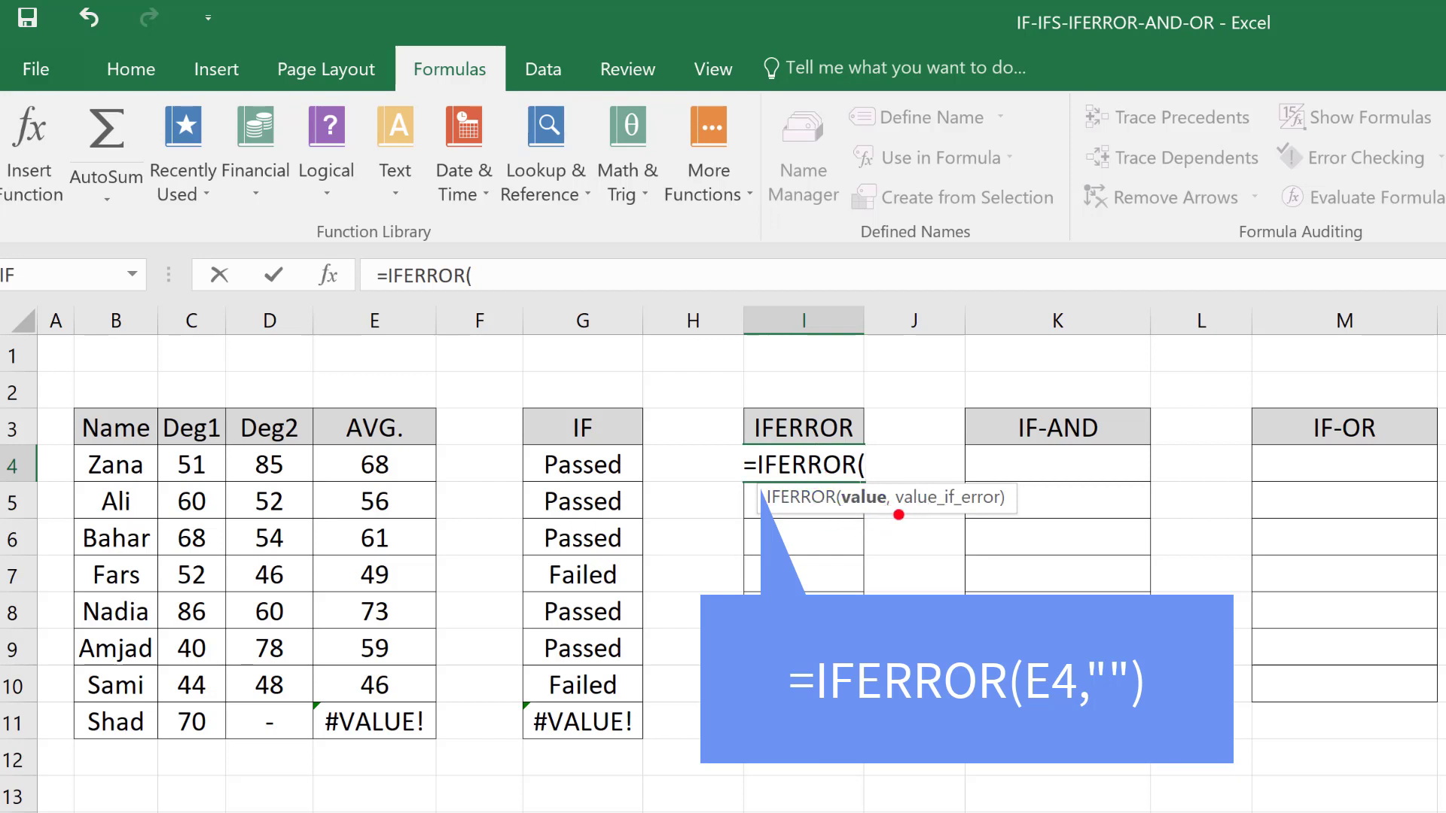
click(363, 455)
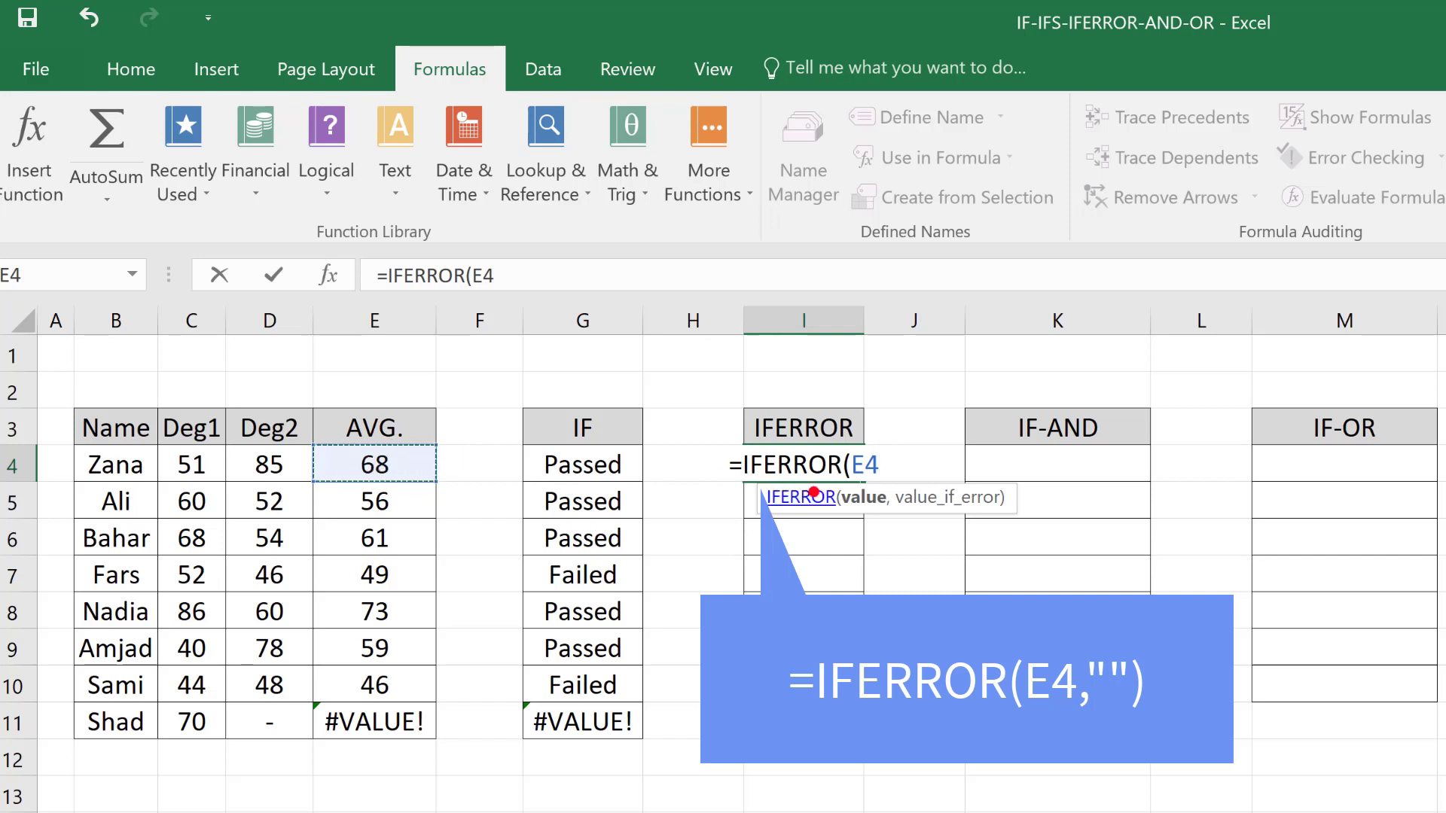
text(,)
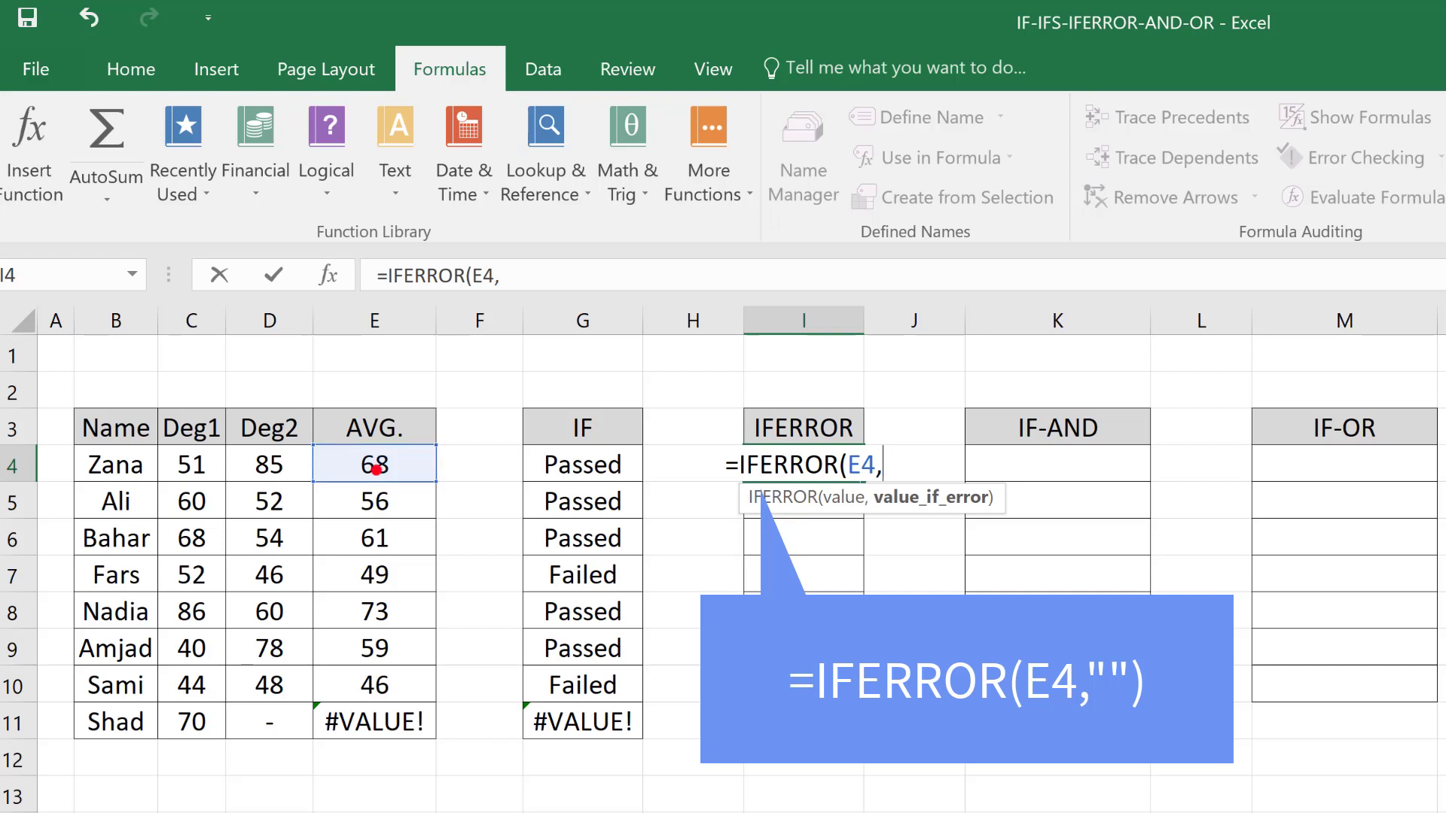
text(")
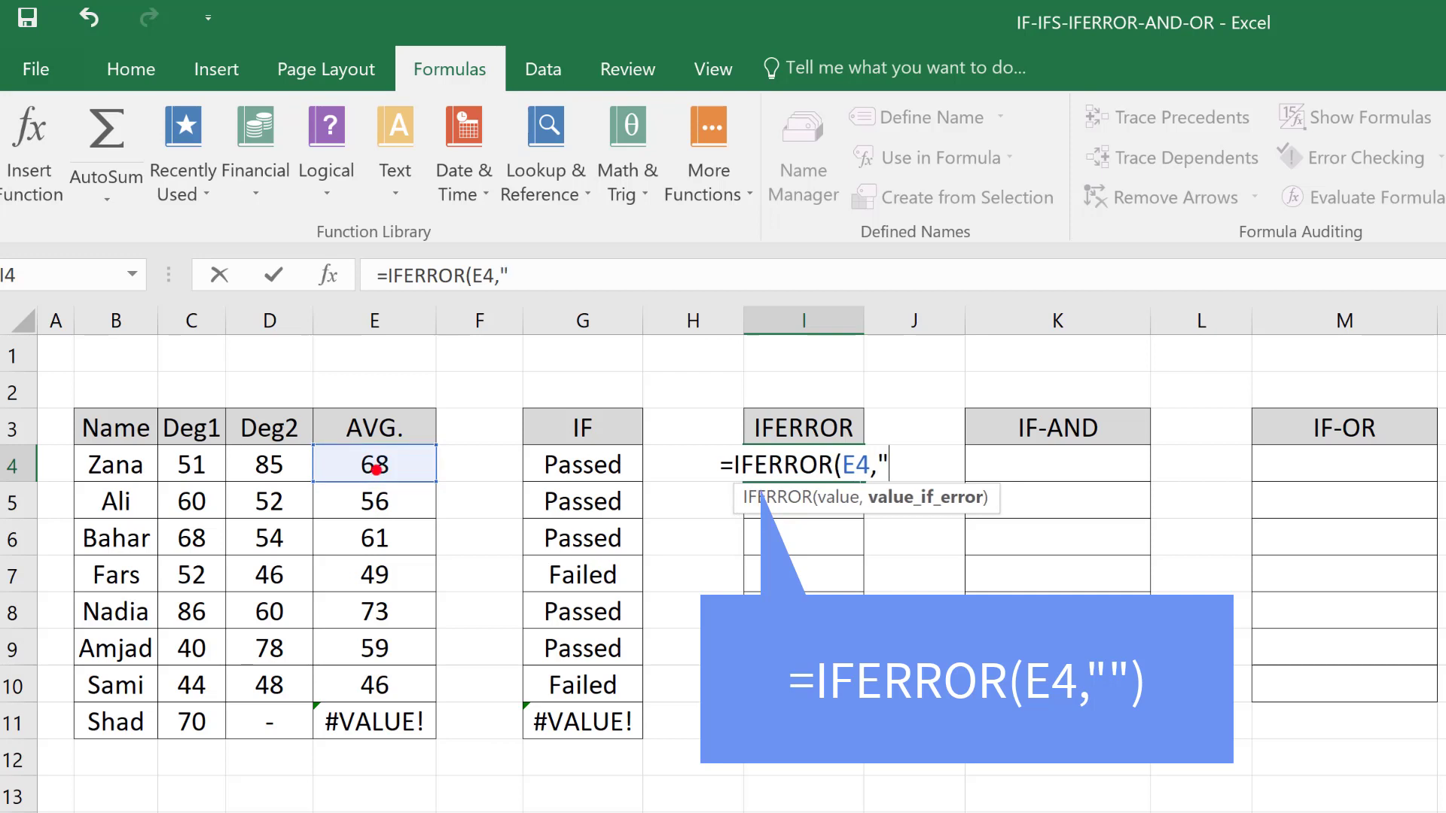
text(")
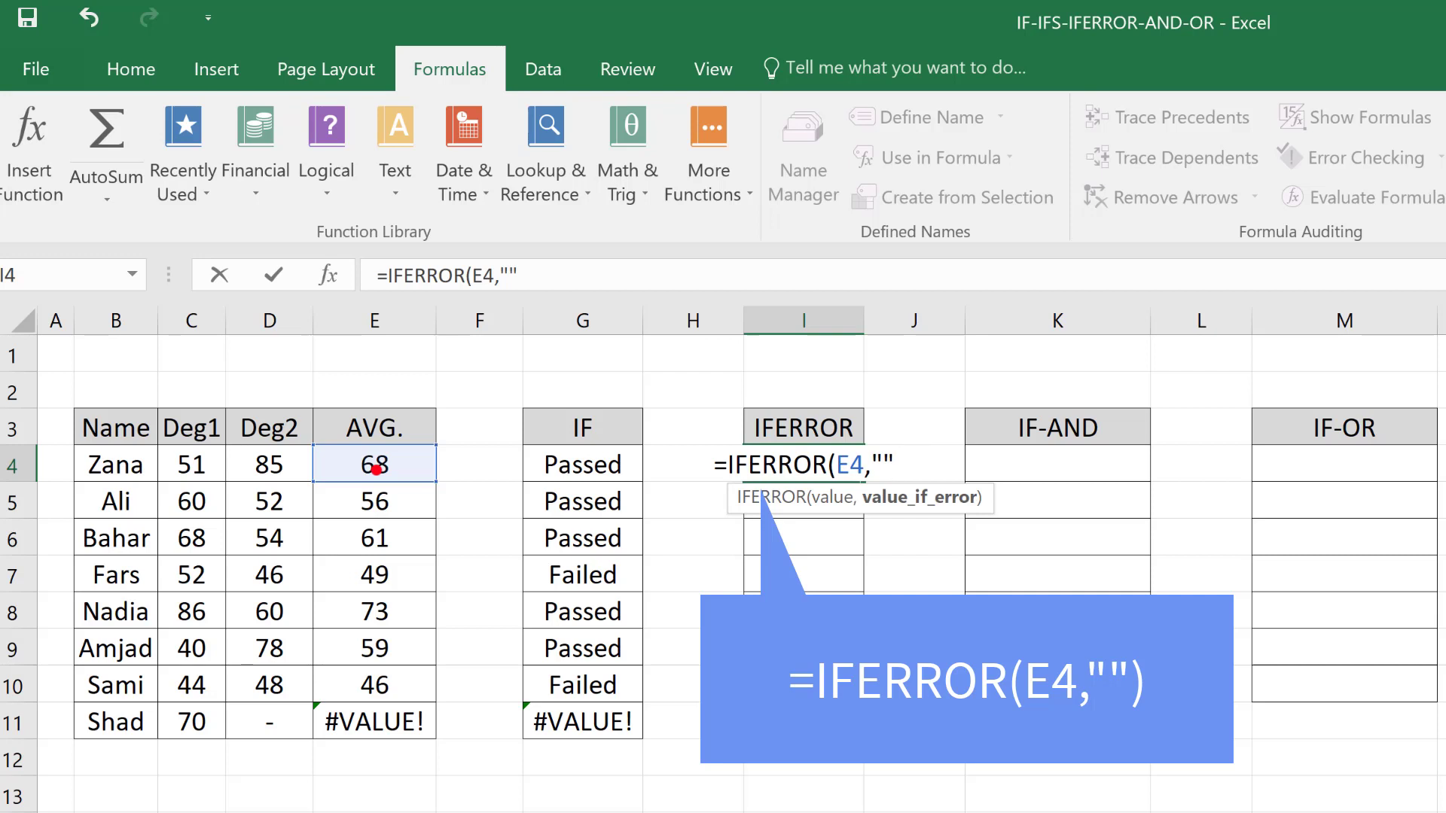
text())
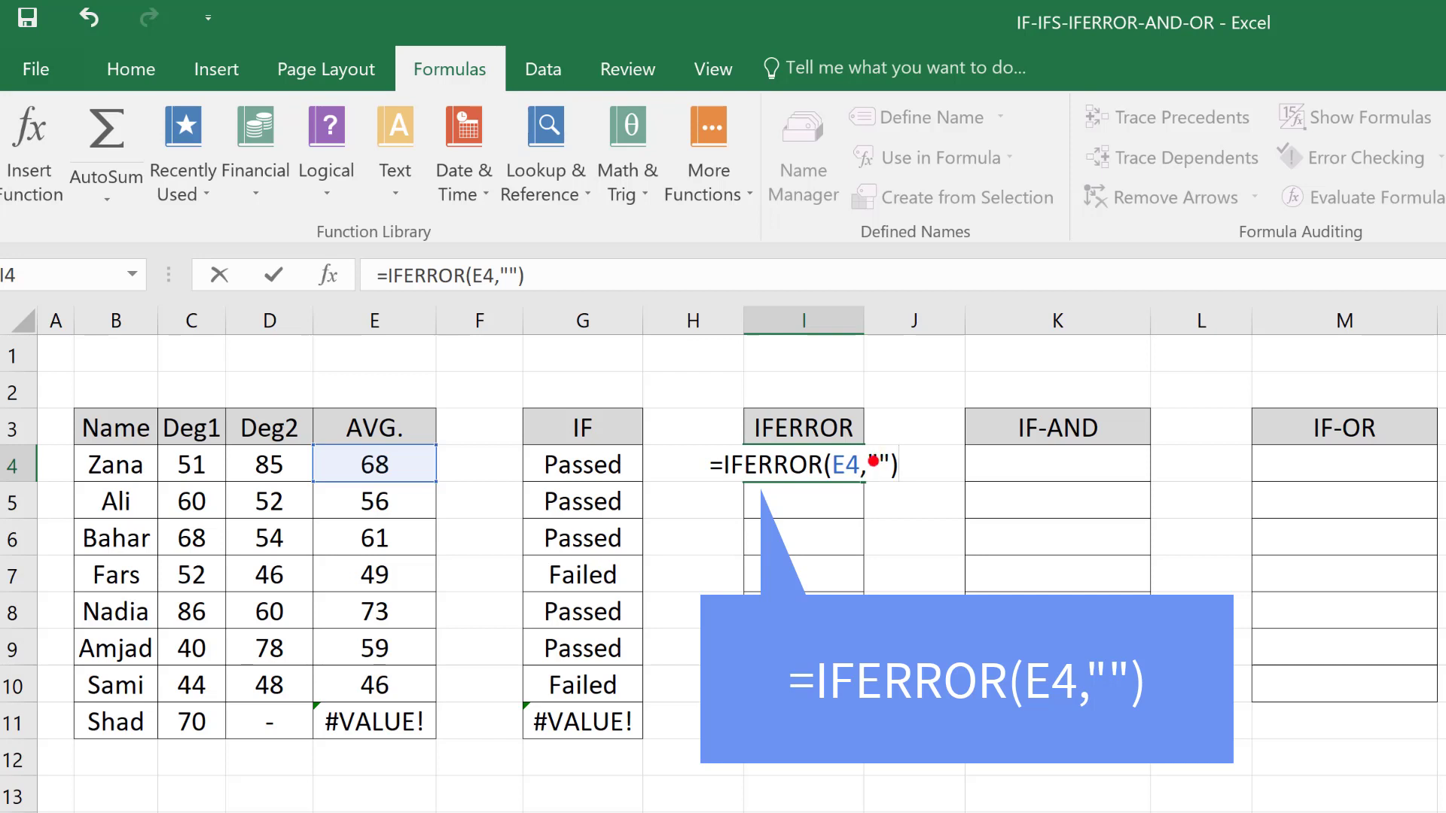
key(Return)
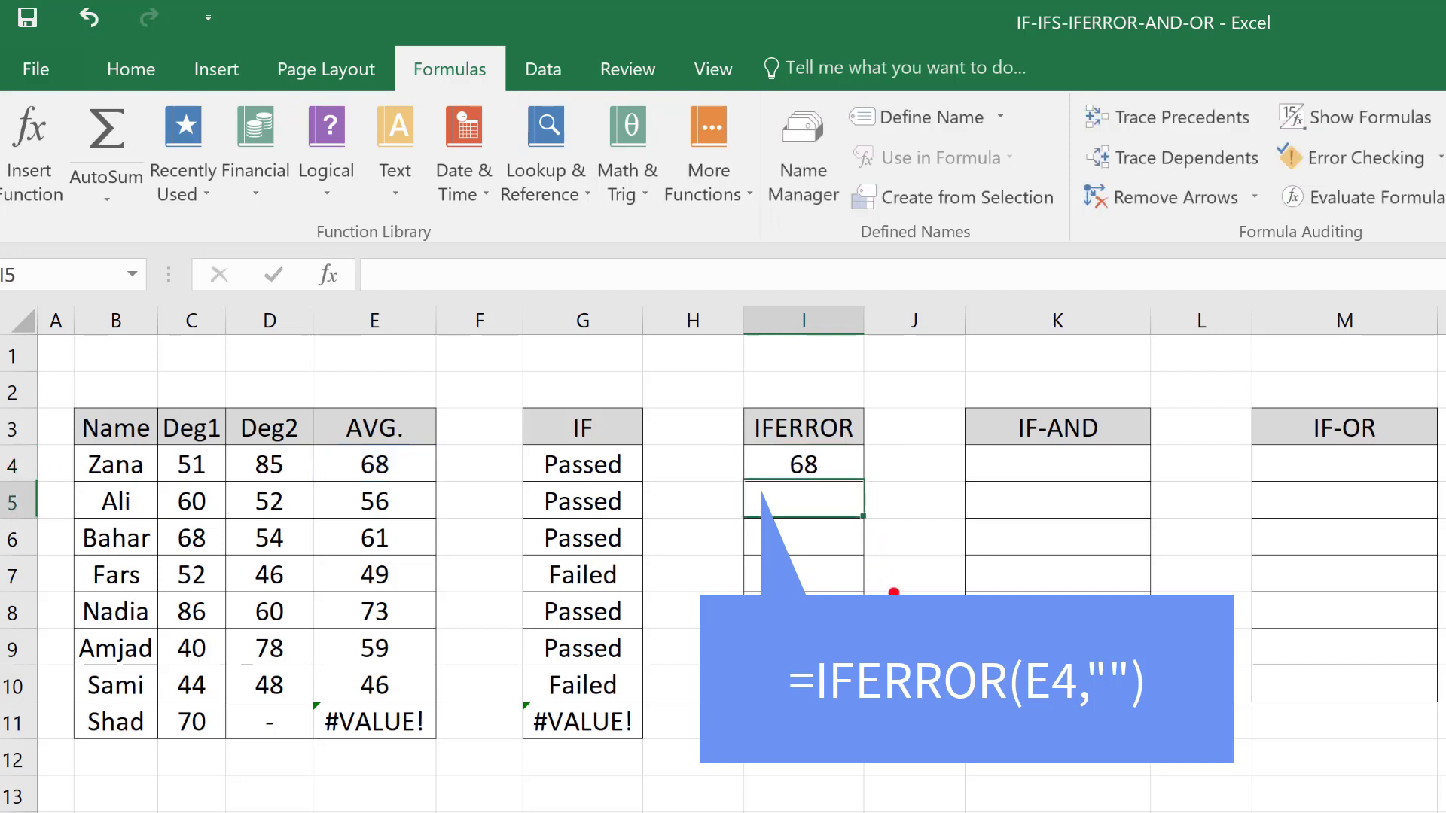
click(840, 471)
drag(861, 479, 861, 739)
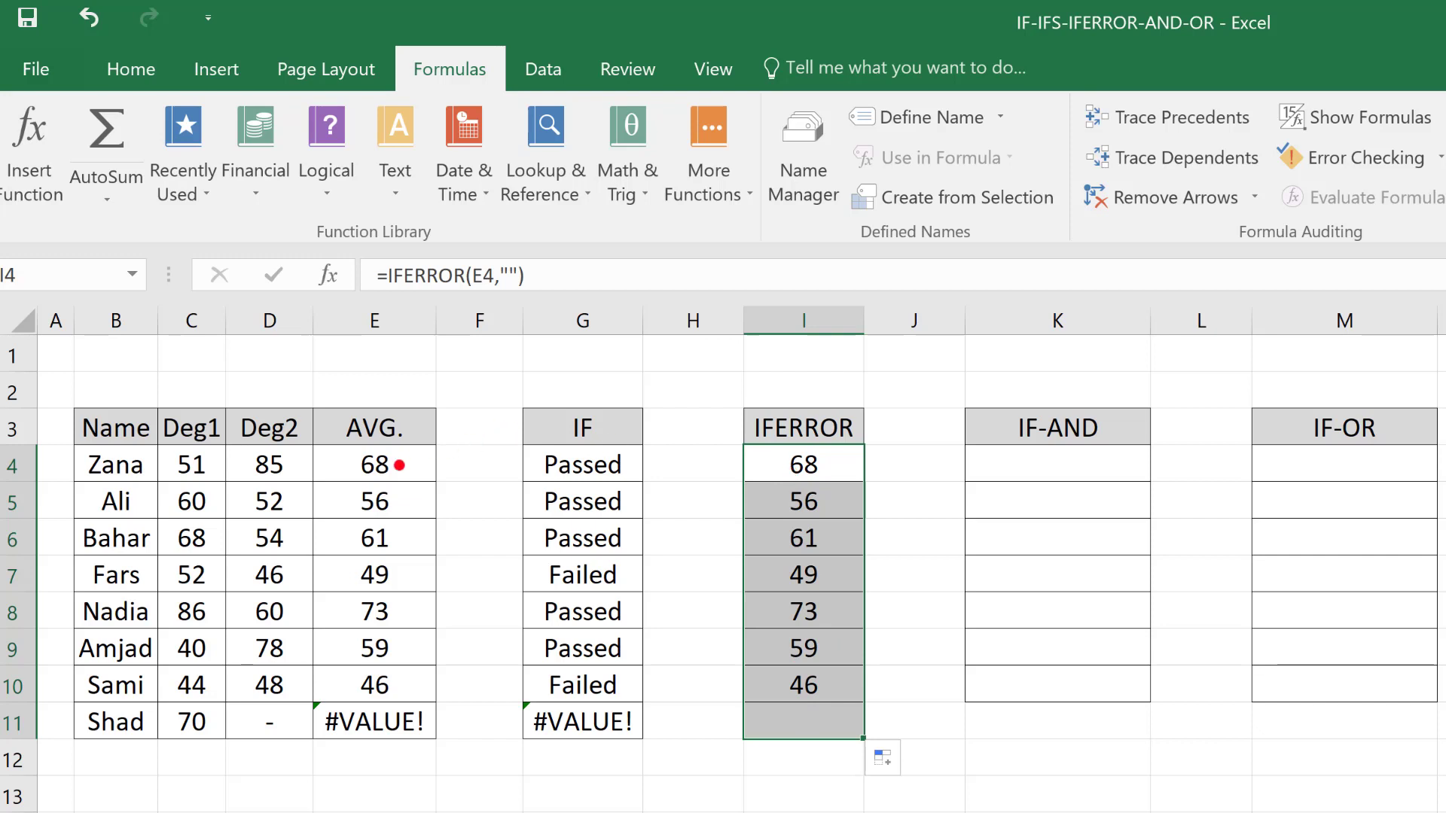
Step: Compare the averages in column E with the IFERROR column, including row 11, and inspect the first student's Deg1 and Deg2 marks
key(Down)
key(Left)
key(Left)
key(Left)
key(Left)
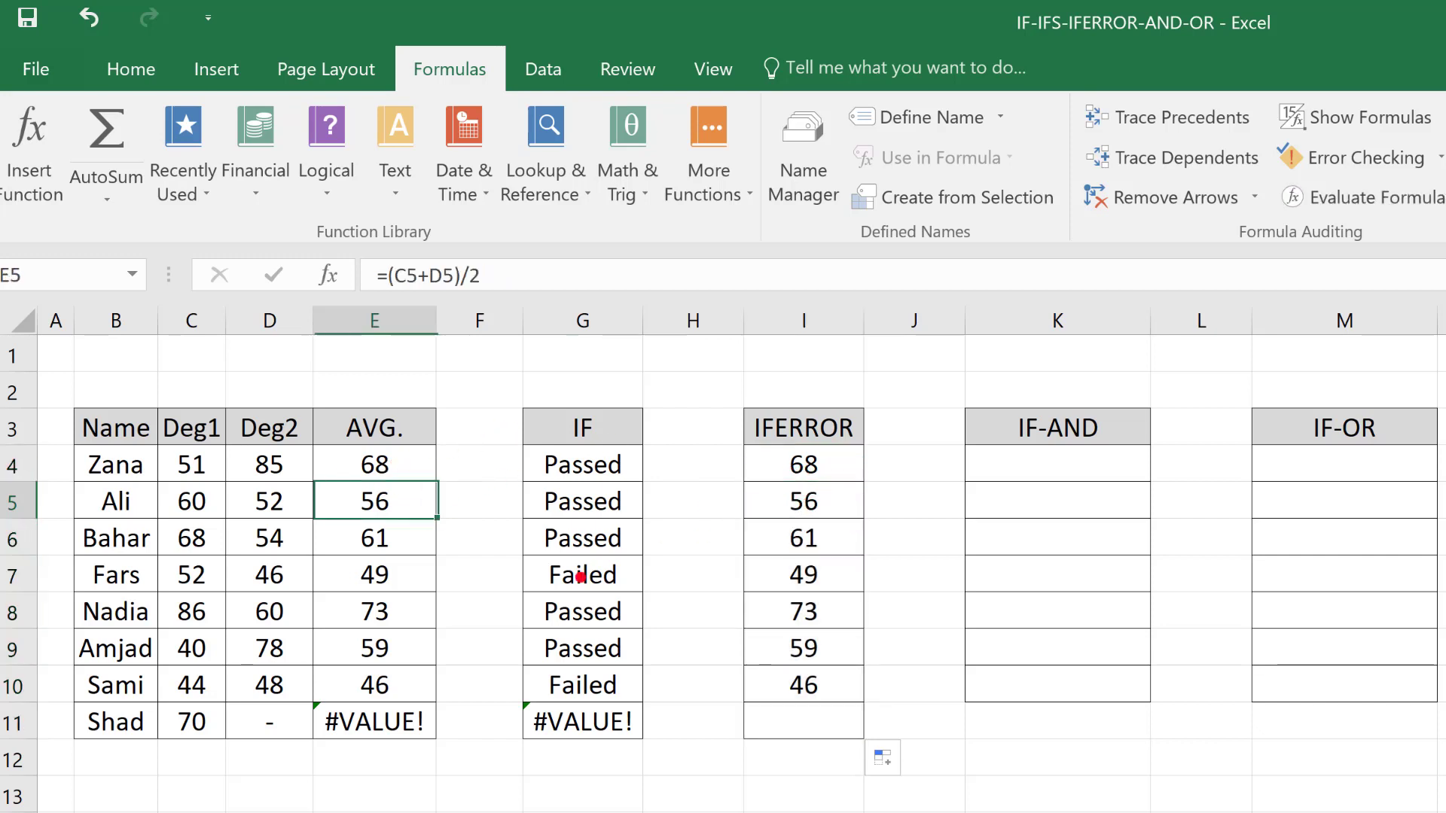
click(797, 730)
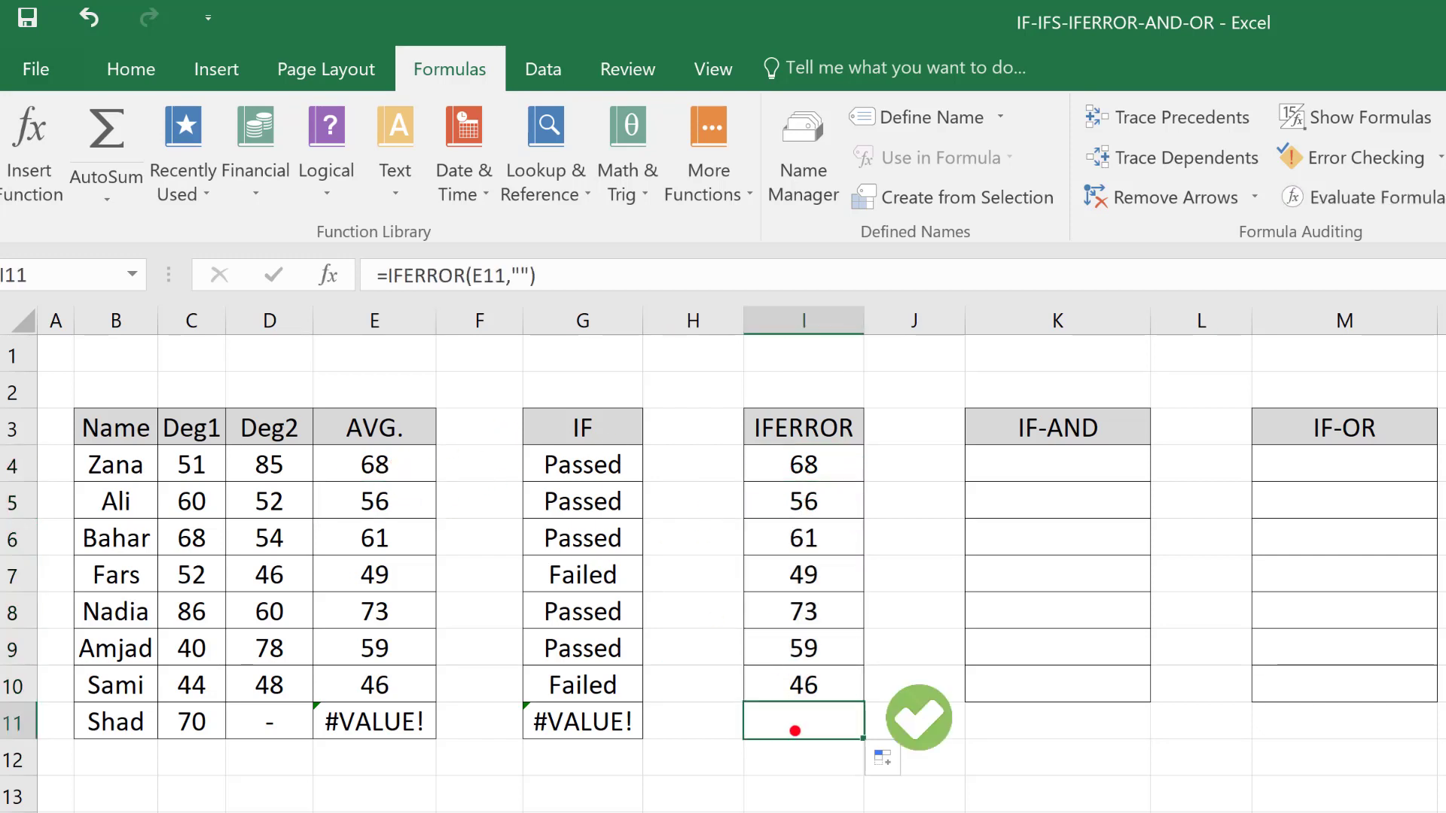
click(380, 736)
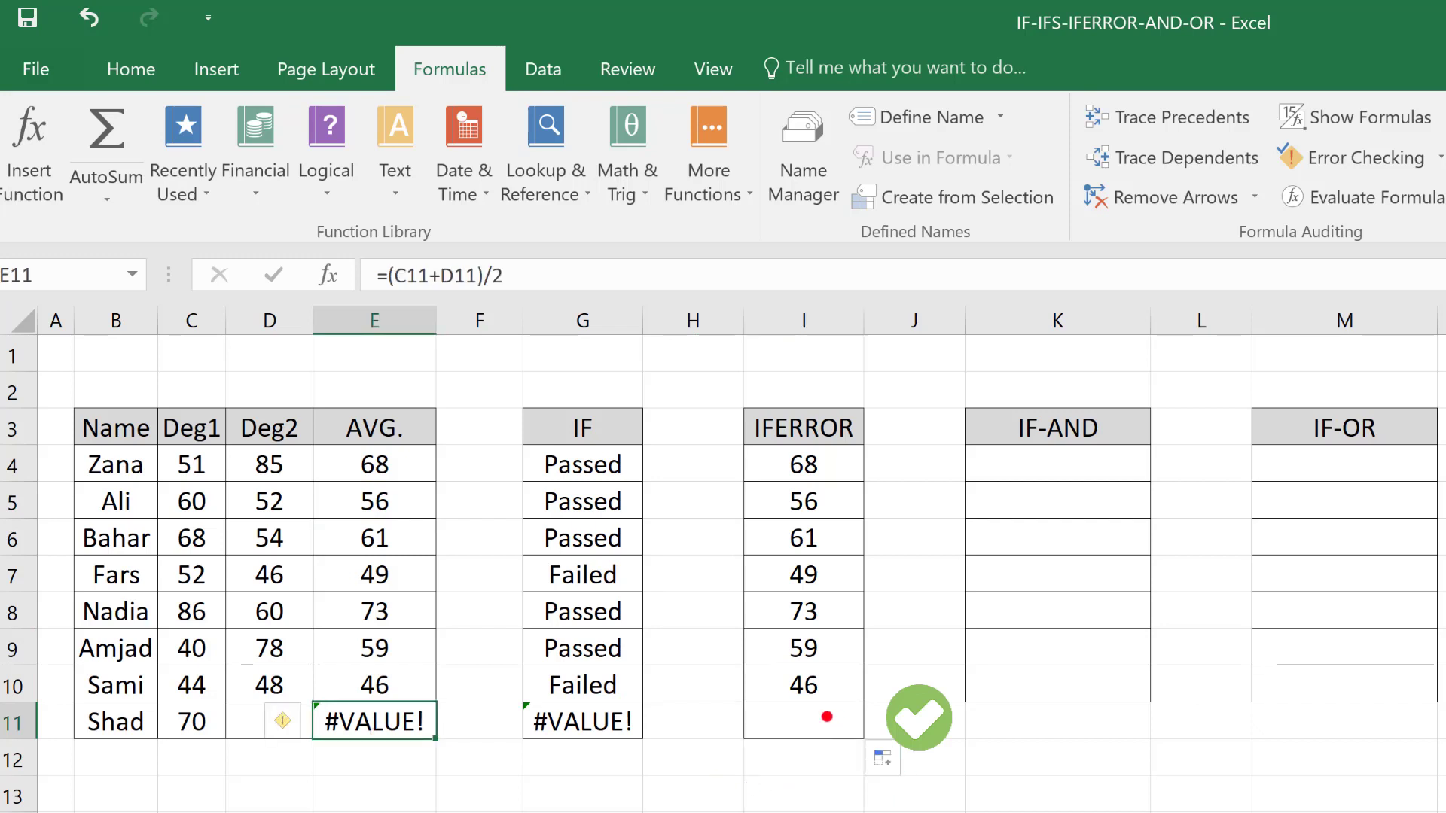
click(788, 716)
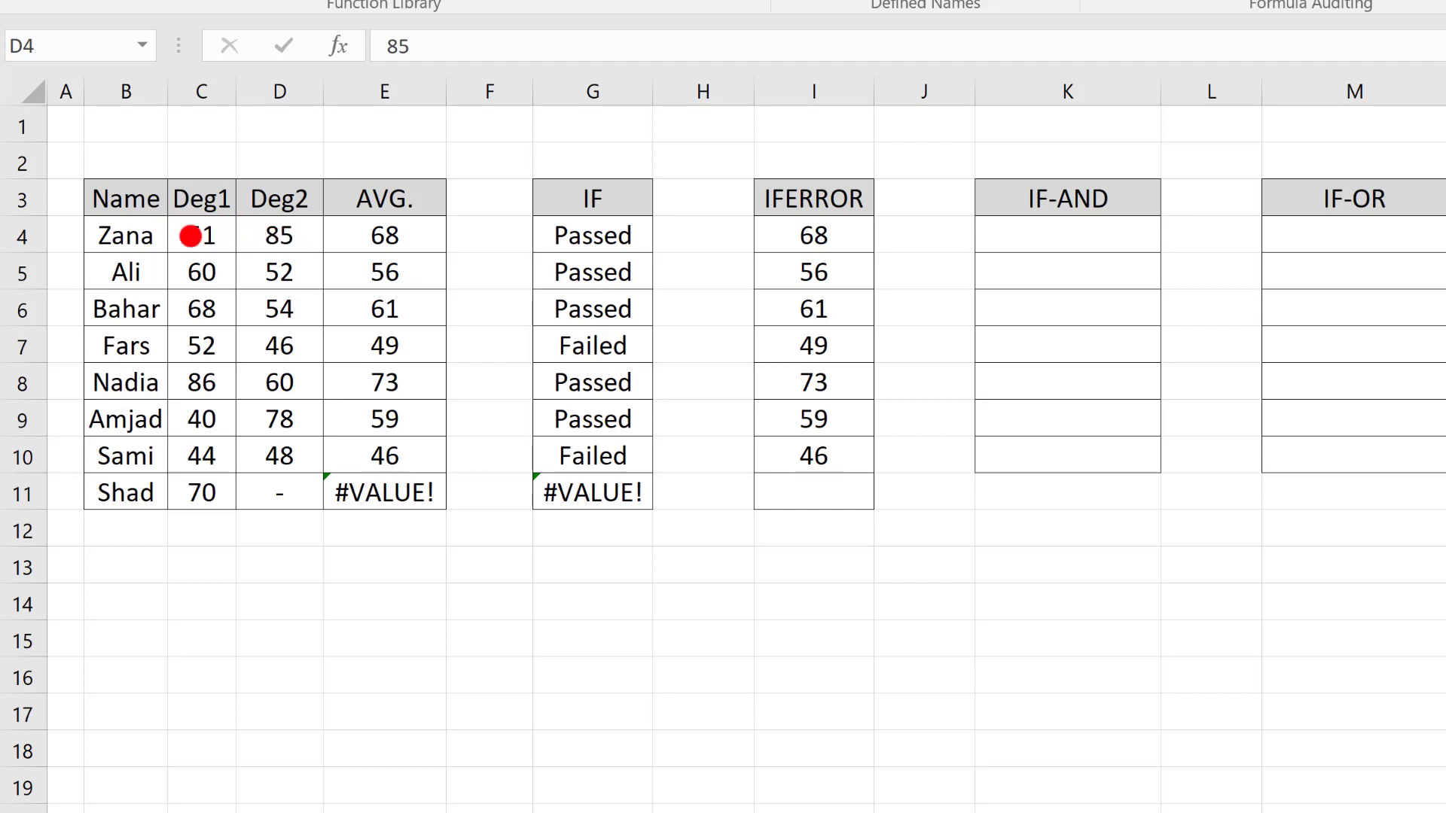
click(204, 236)
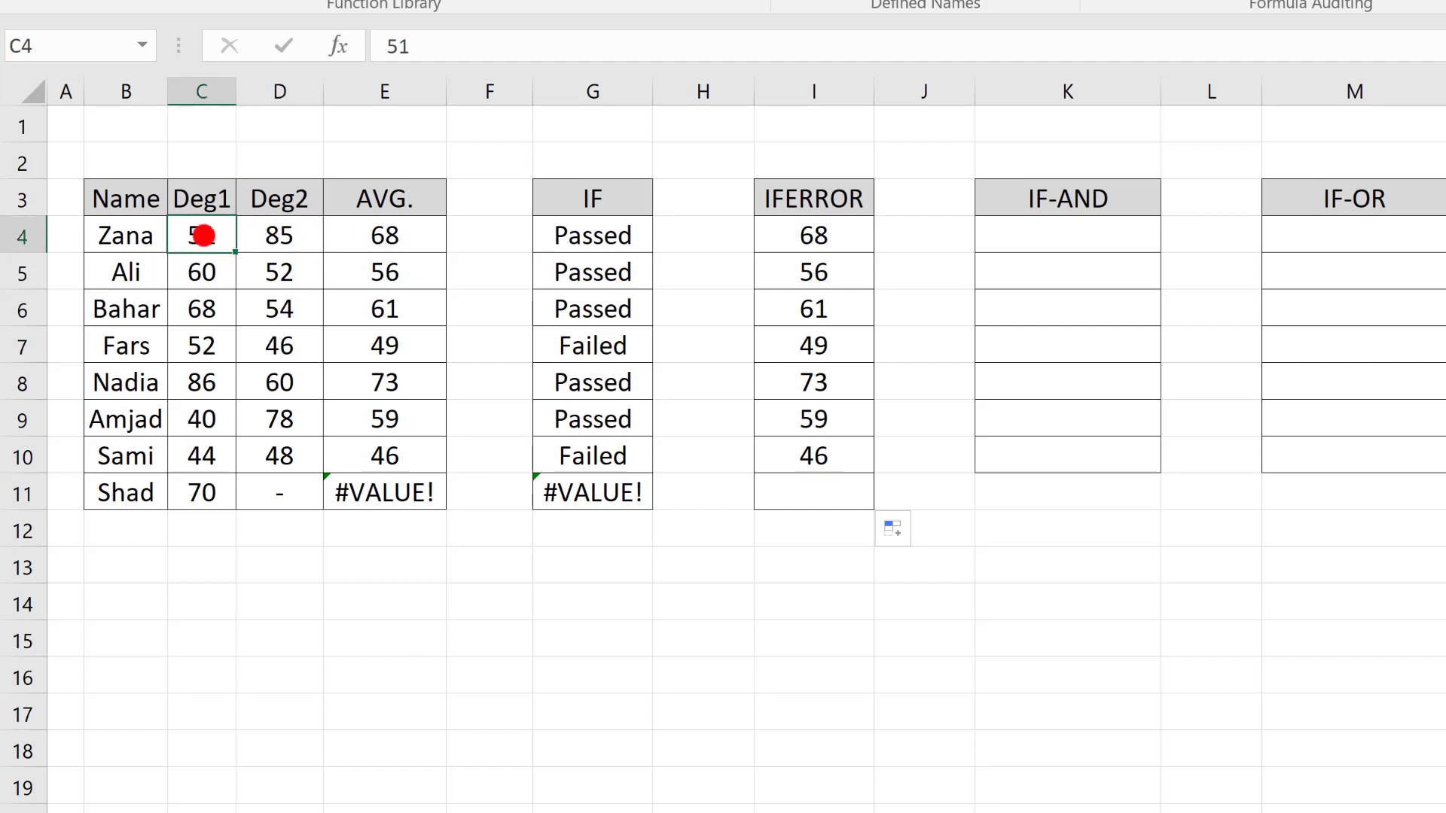
click(283, 234)
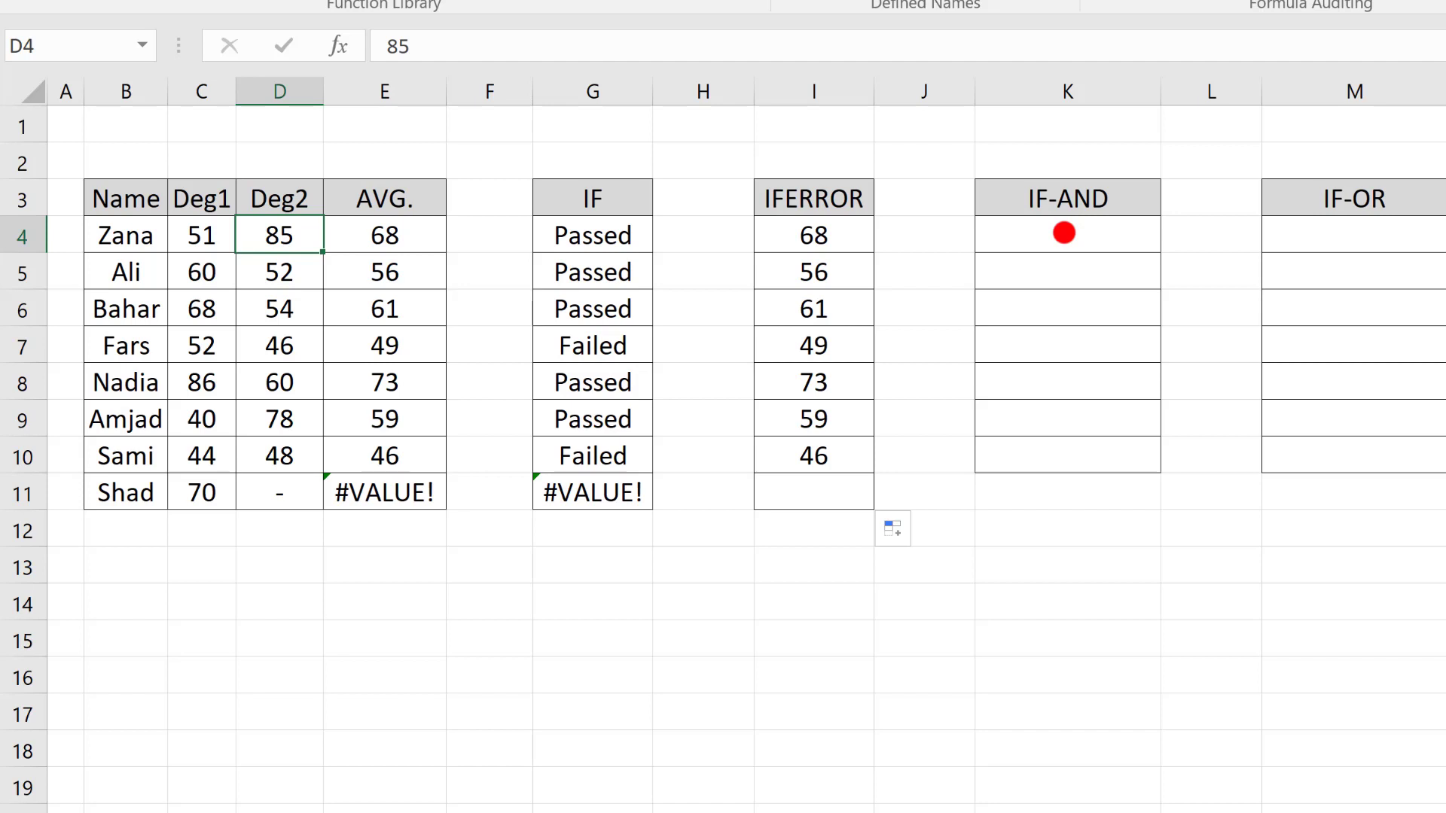
Step: Start an IF formula in K4 with a nested AND whose first condition is C4>=50
click(1015, 234)
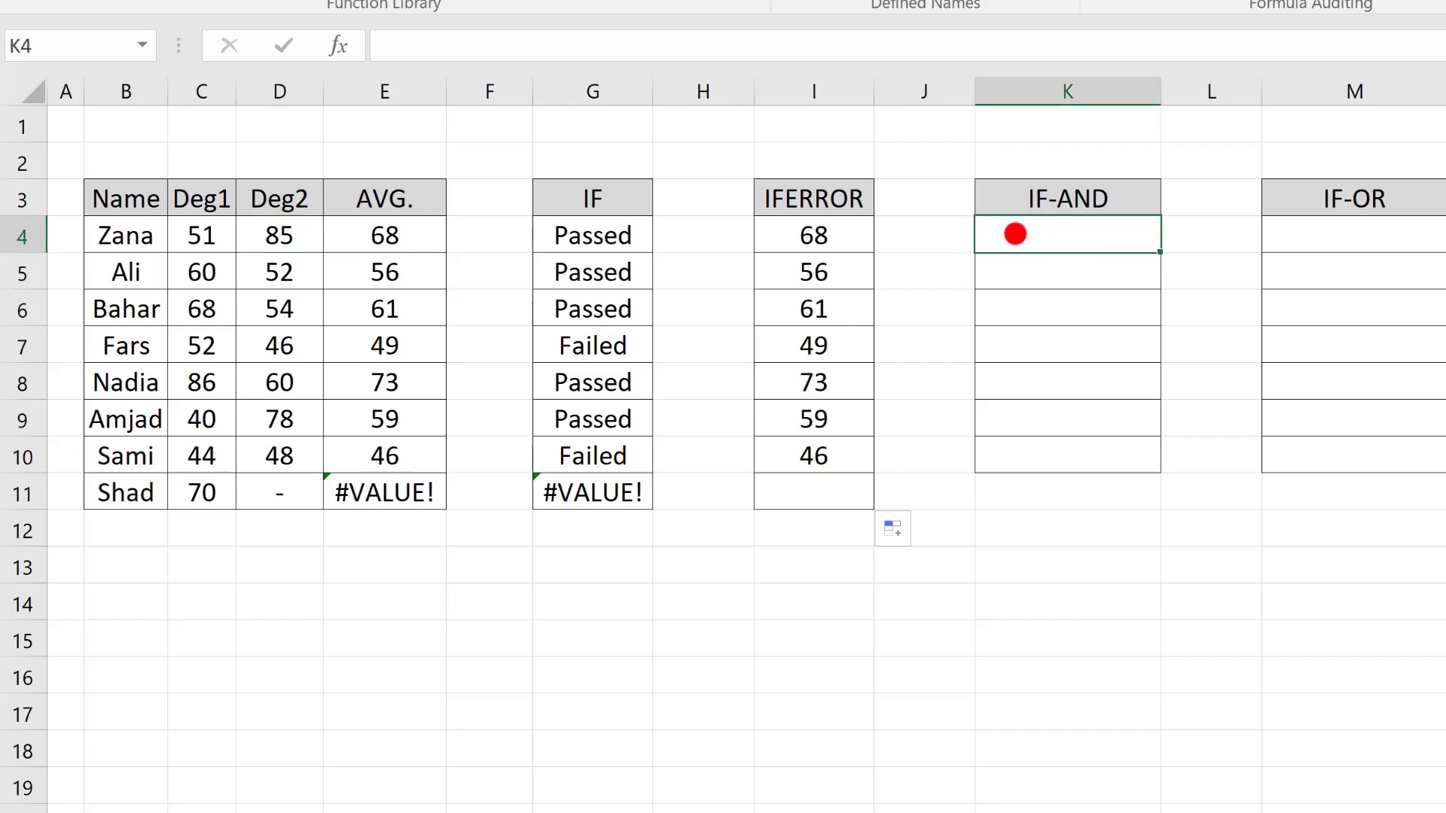
text(=IF)
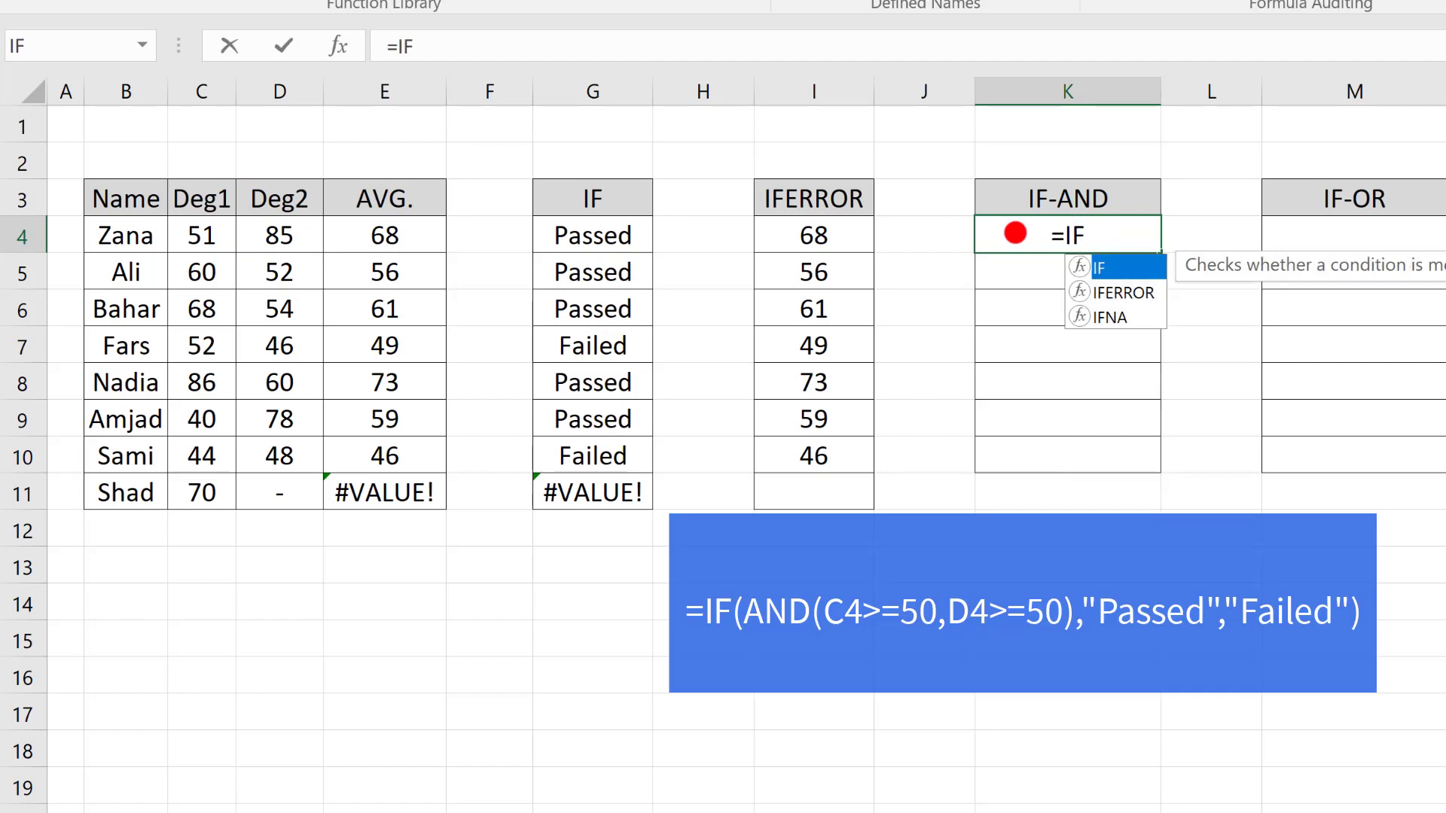
text(()
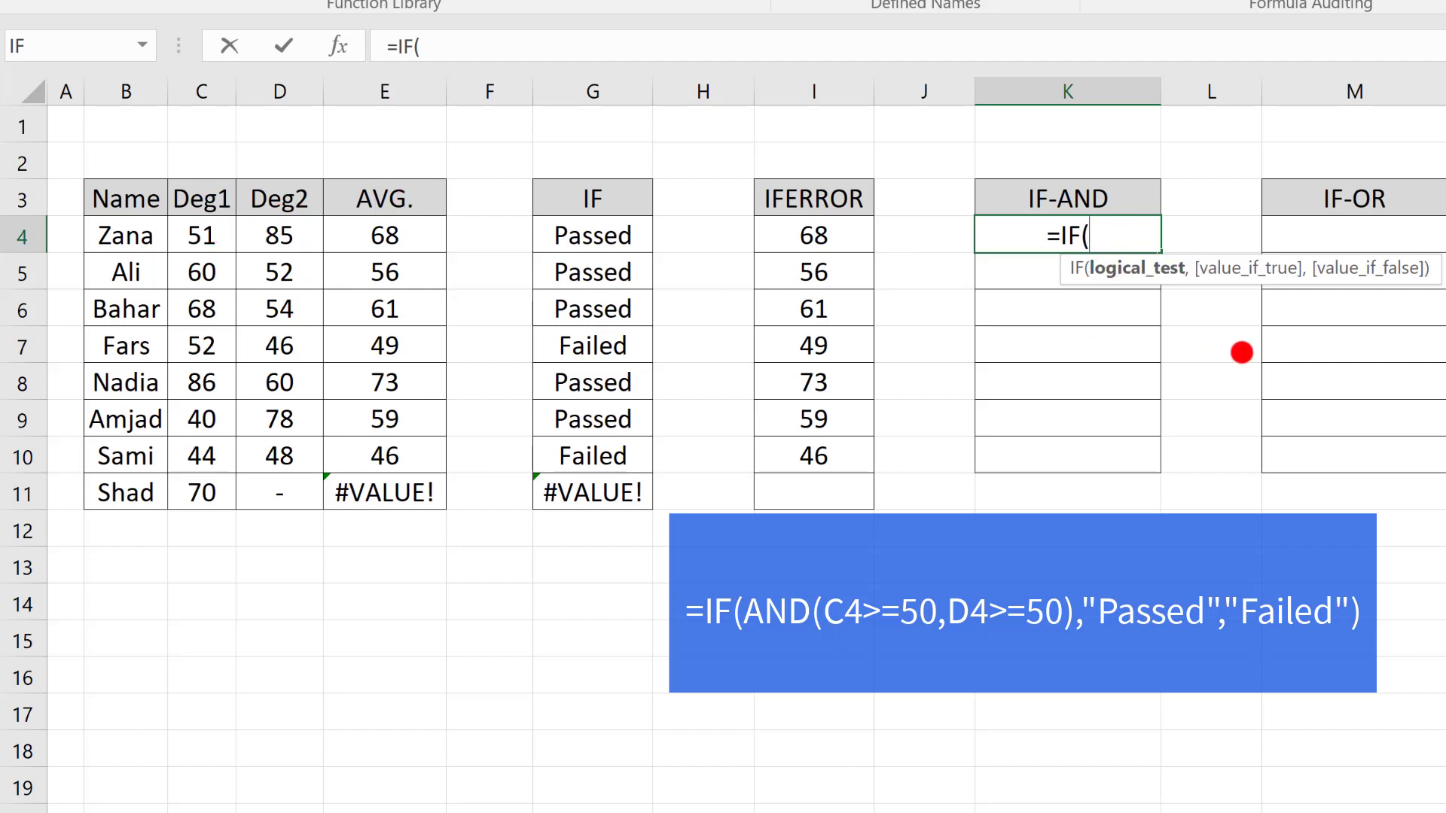
text(AND)
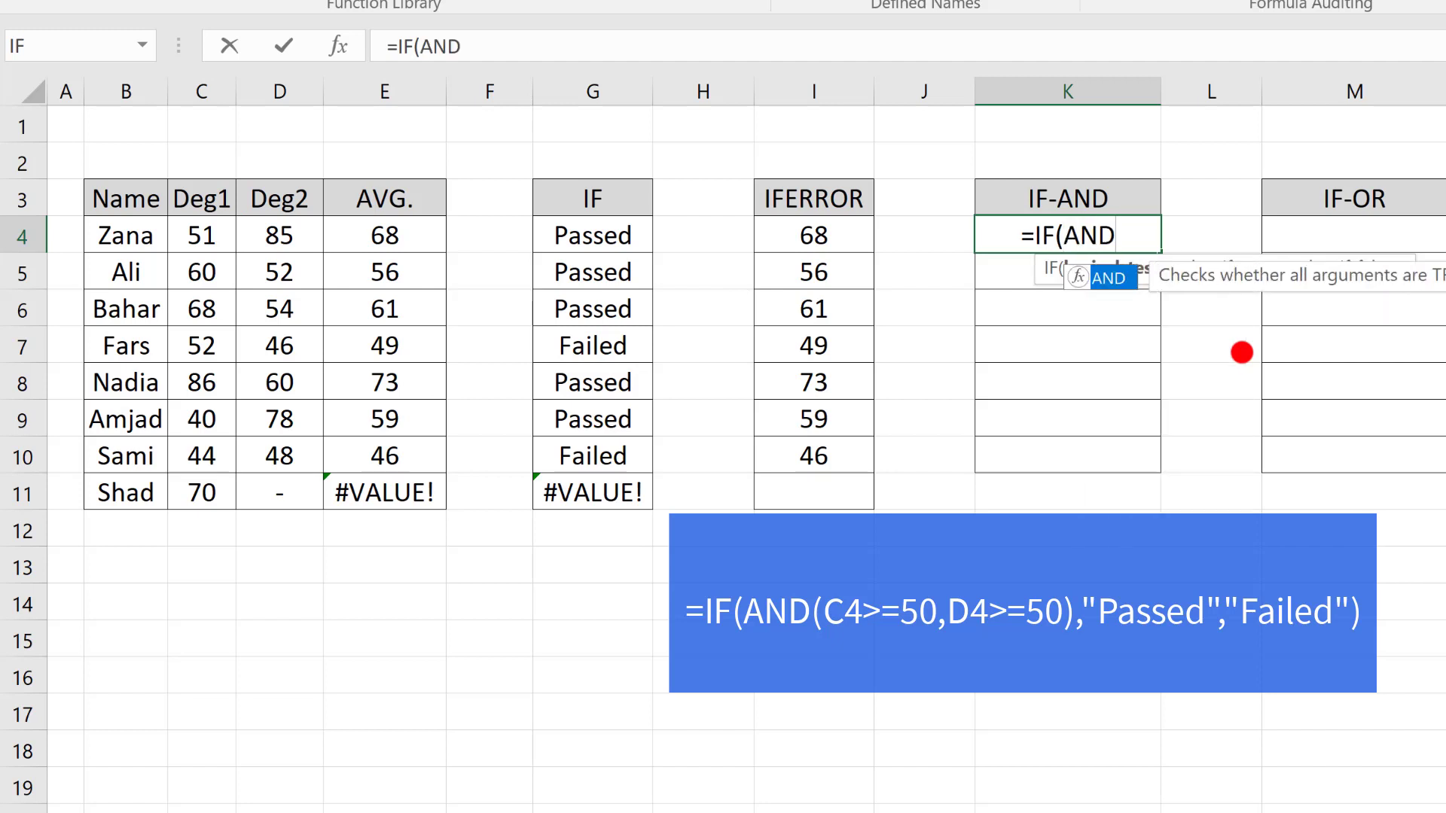
text(()
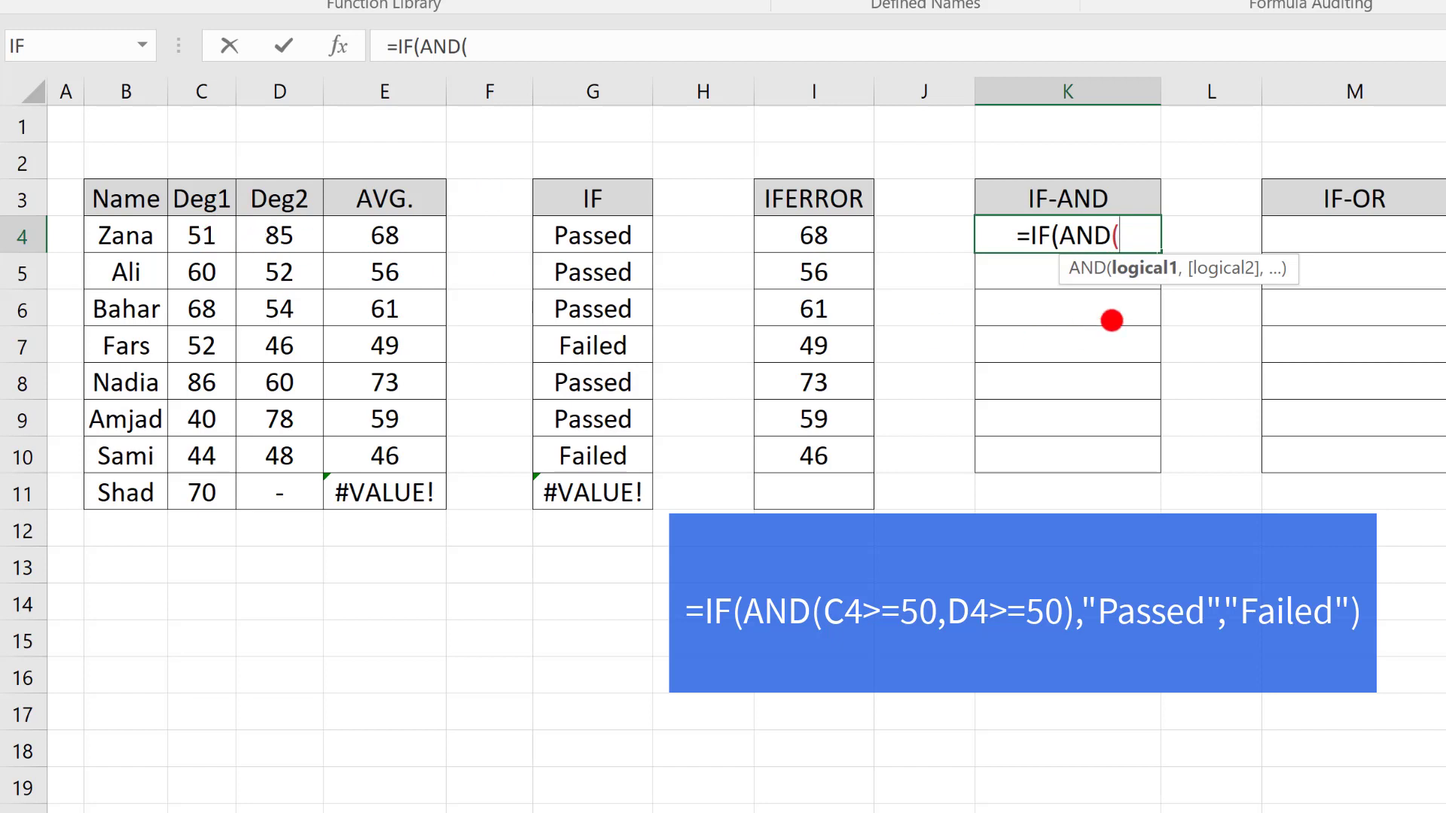
click(202, 236)
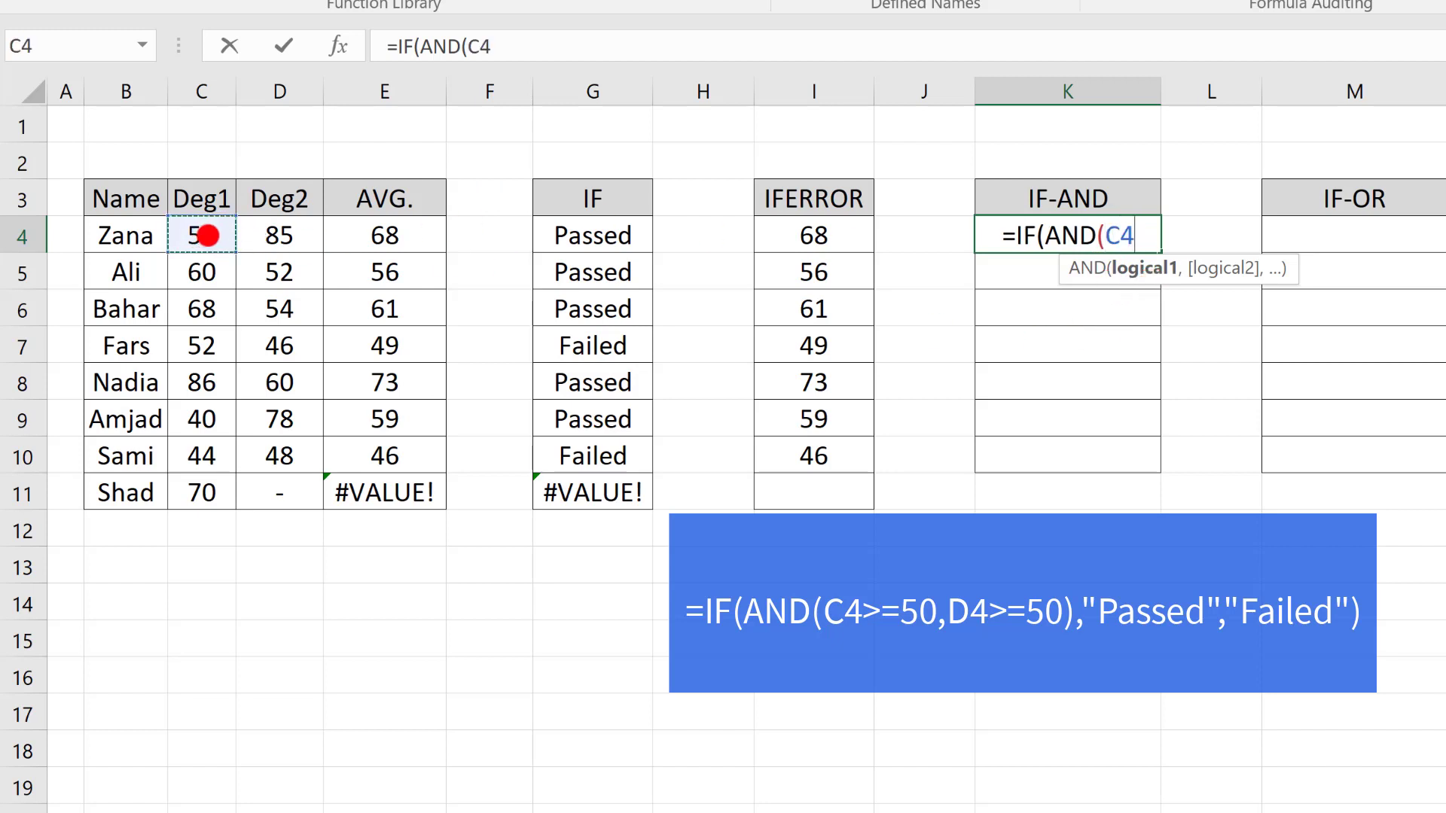
text(>=)
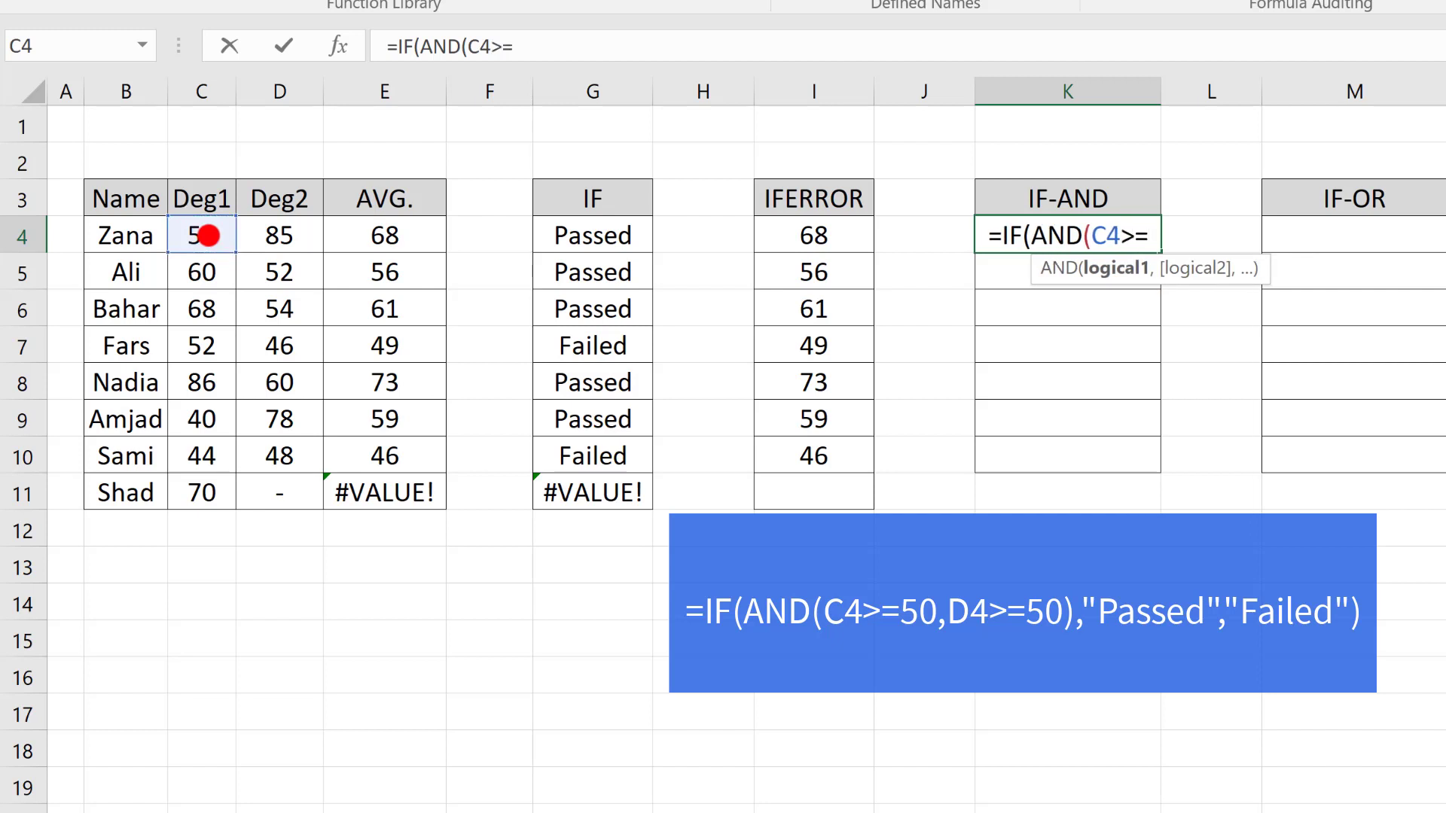
text(50)
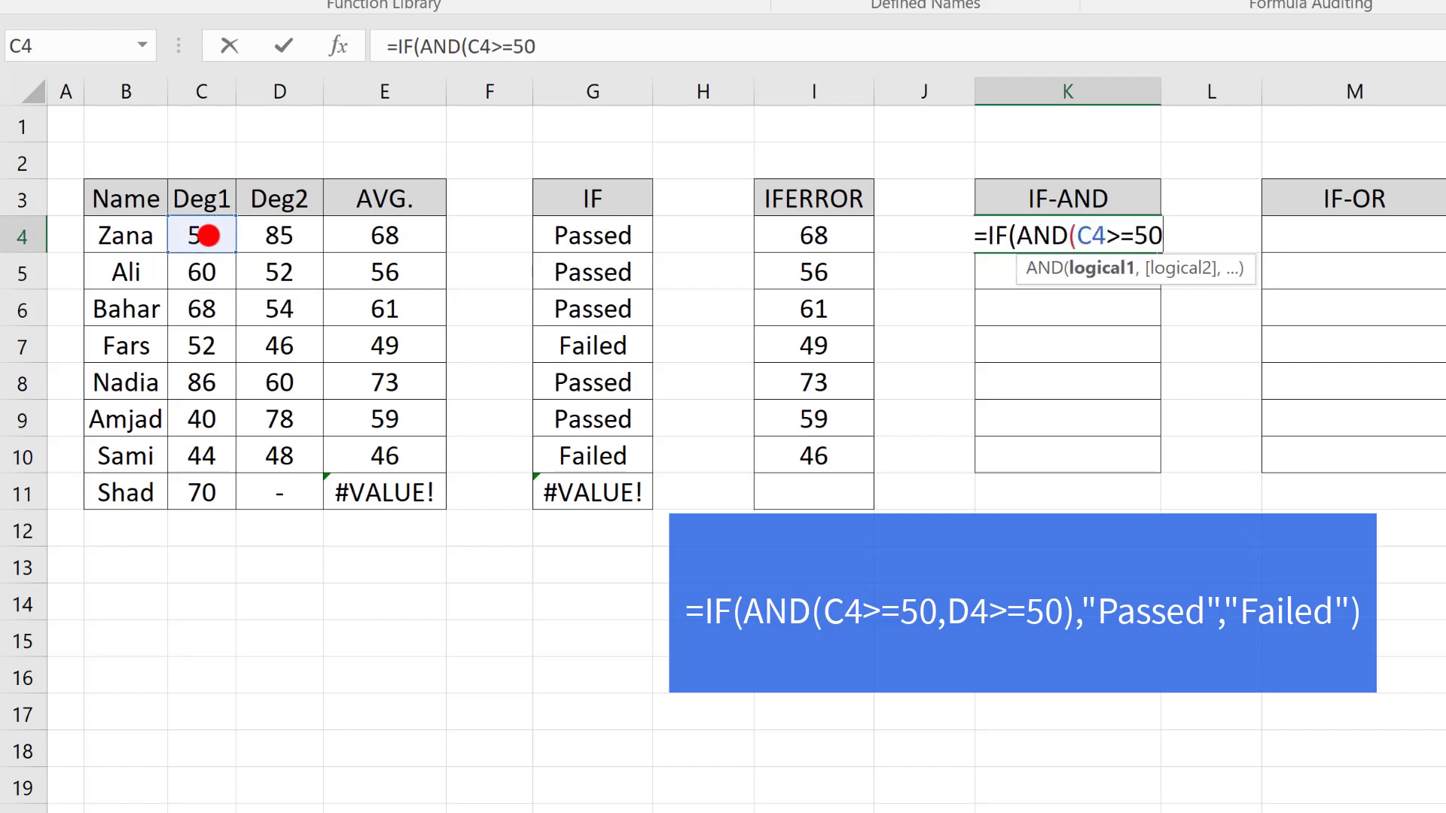
Step: Add D4>=50 as the second condition and close the AND function
text(,)
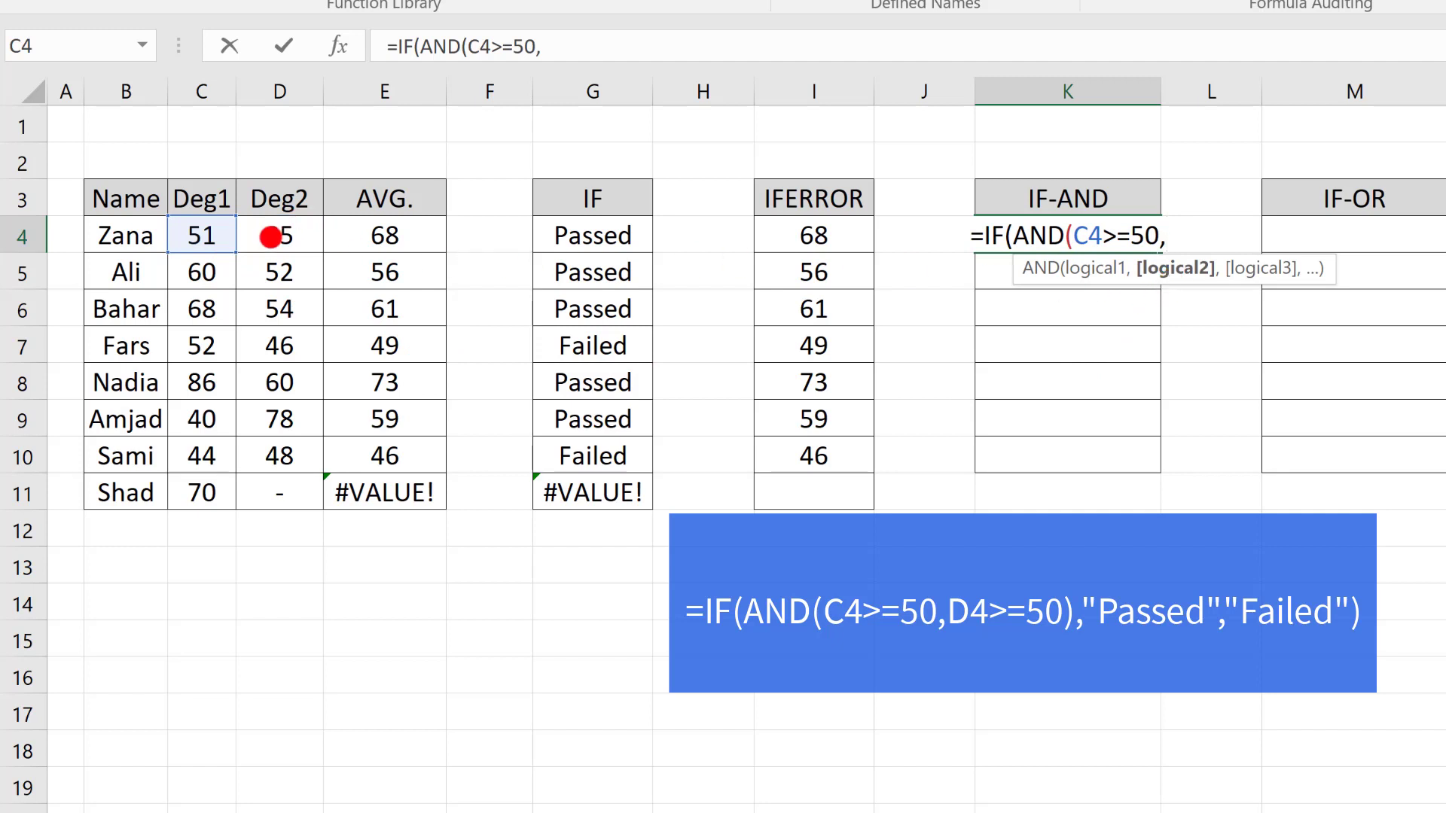
click(271, 237)
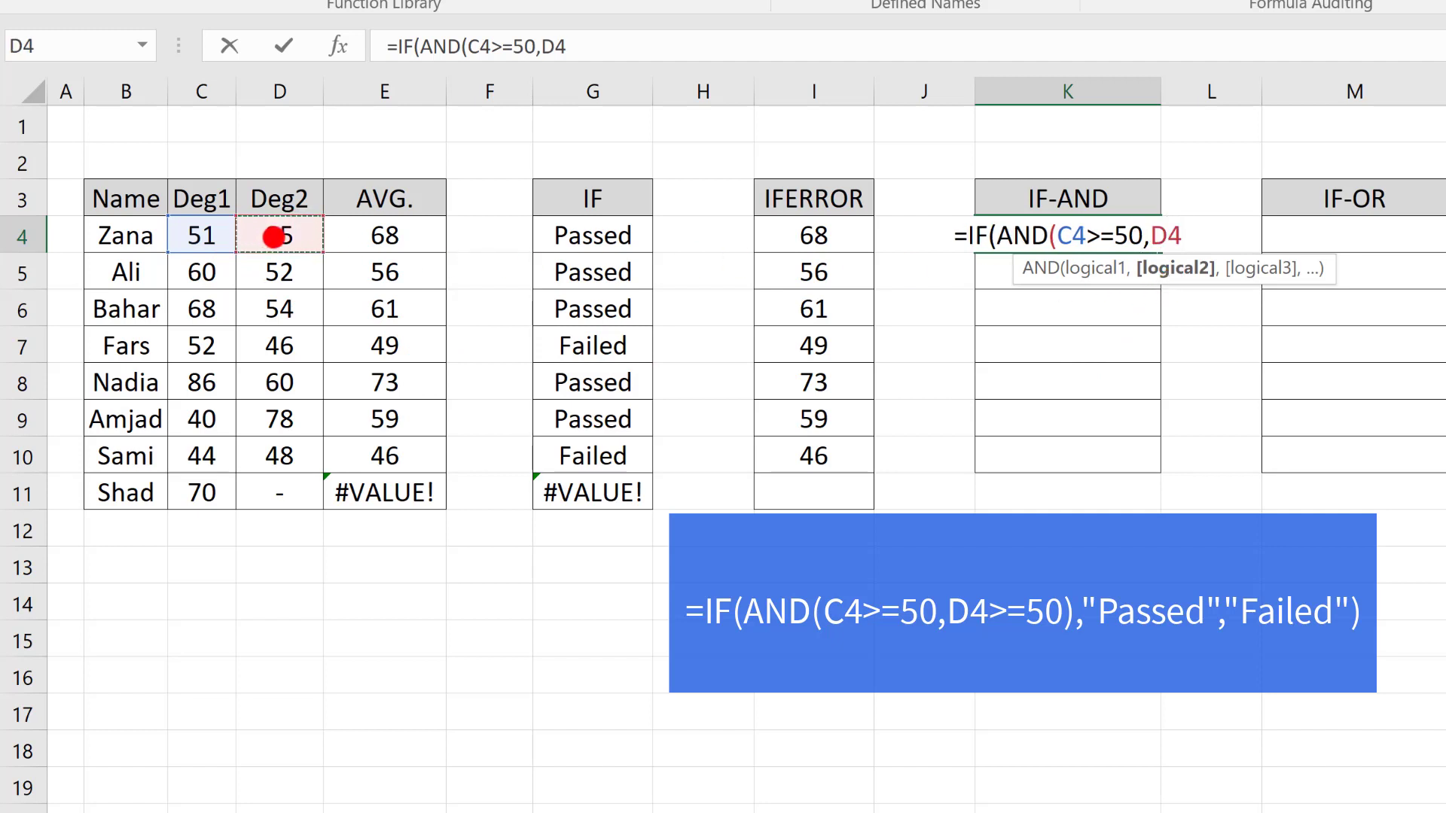
text(>=)
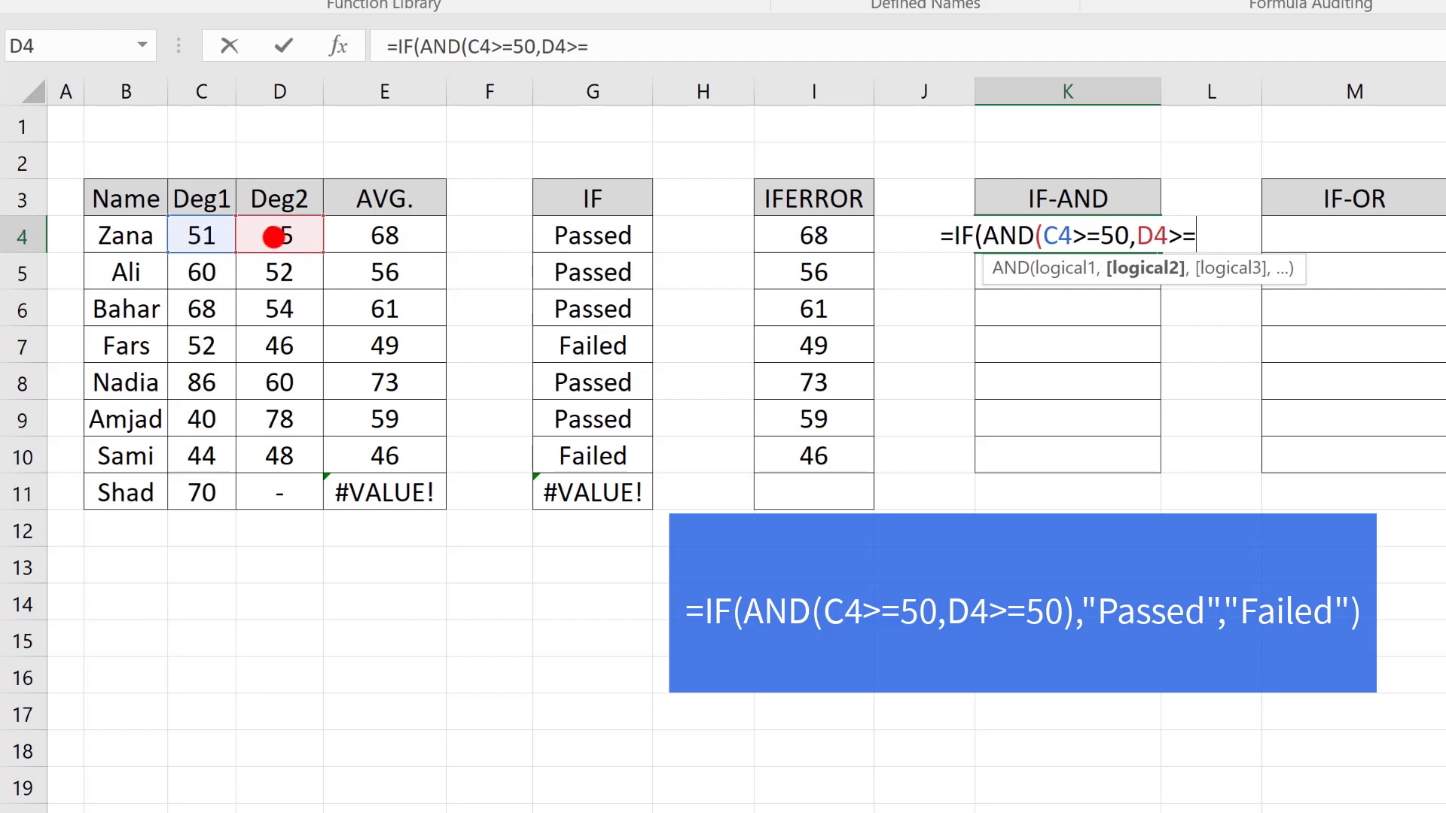
text(50)
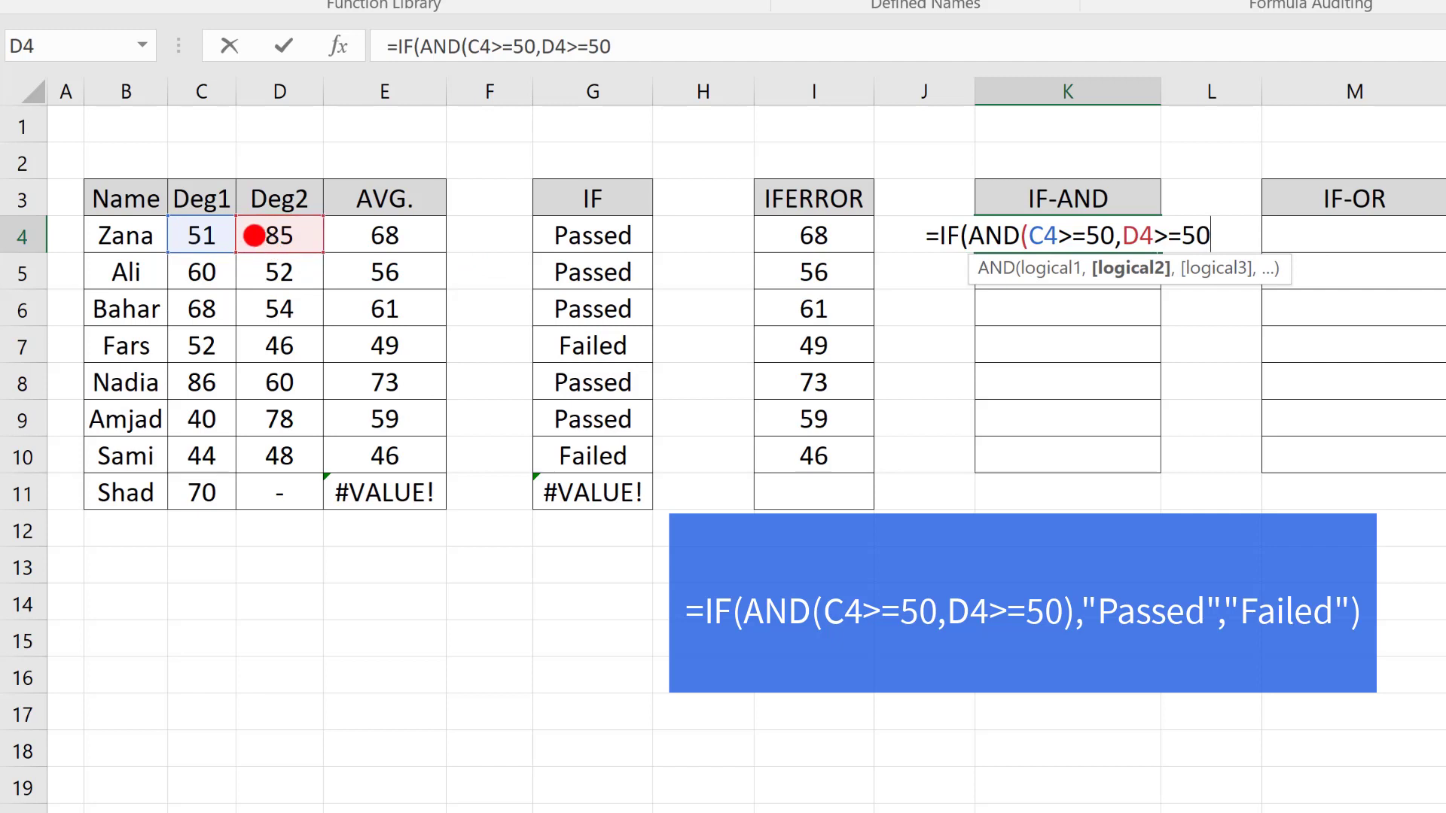
text())
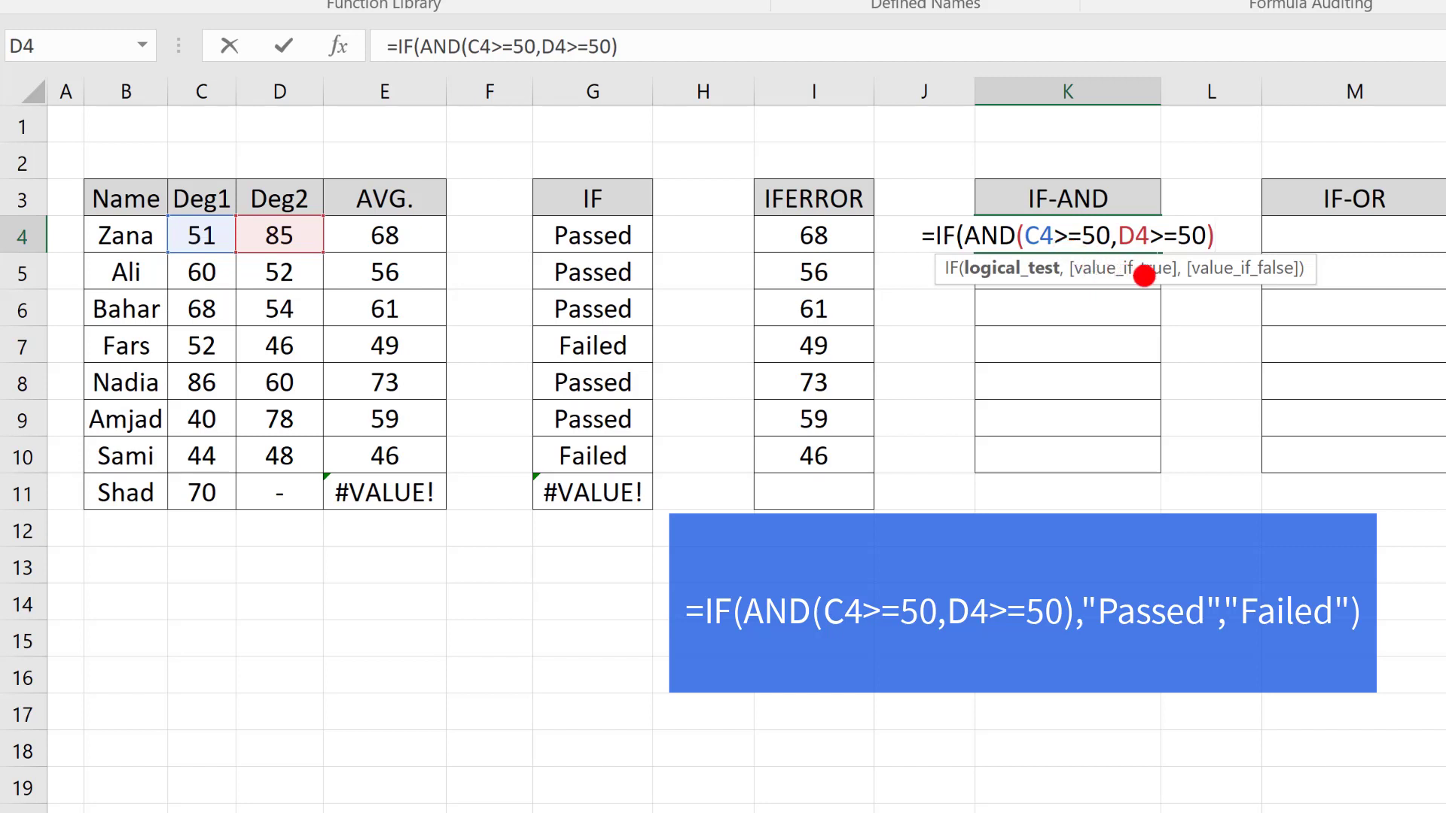
Step: Complete the K4 formula with "Passed" as the true result and "Failed" as the false result, and enter it
text(,)
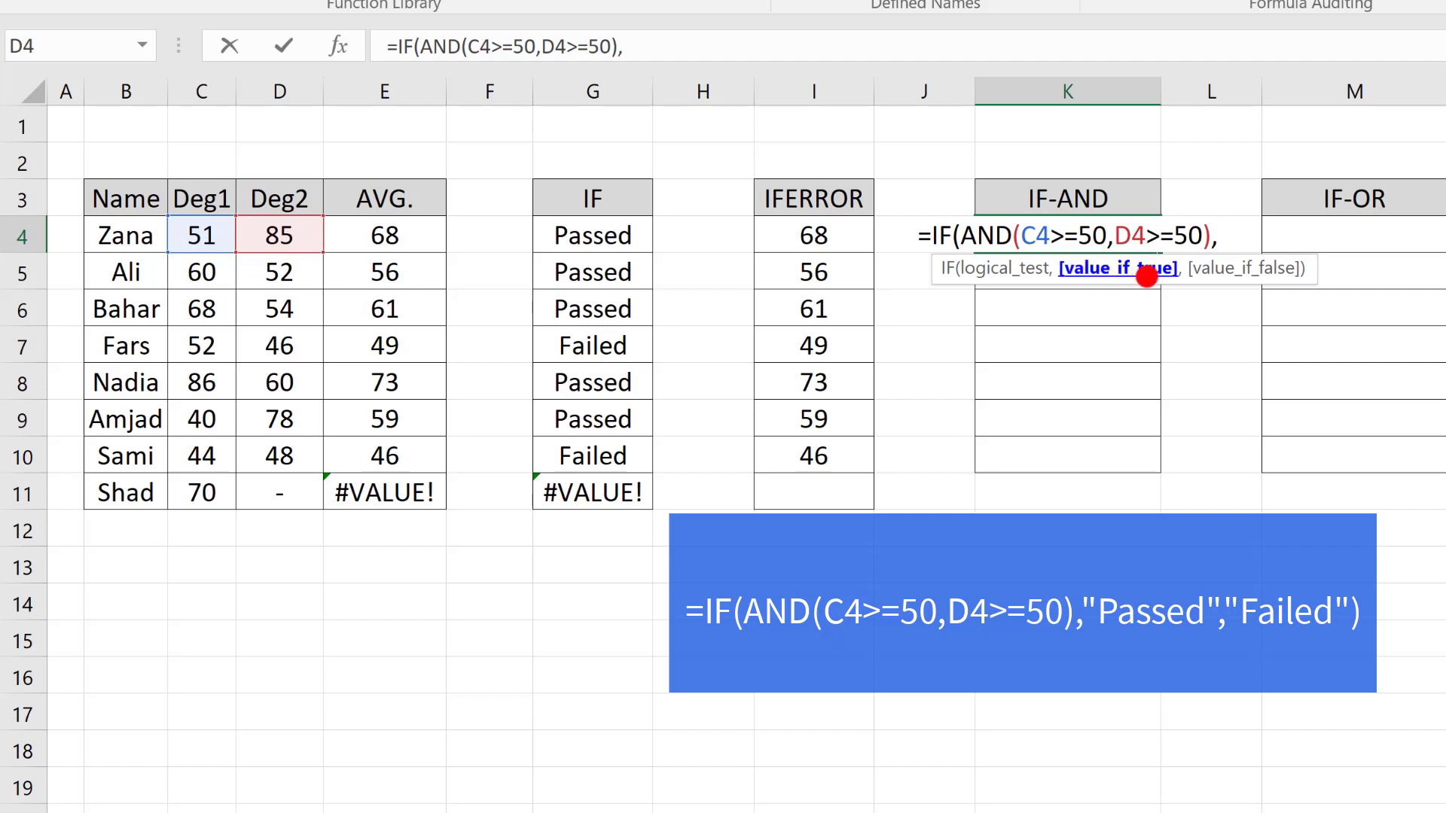
text("Pass)
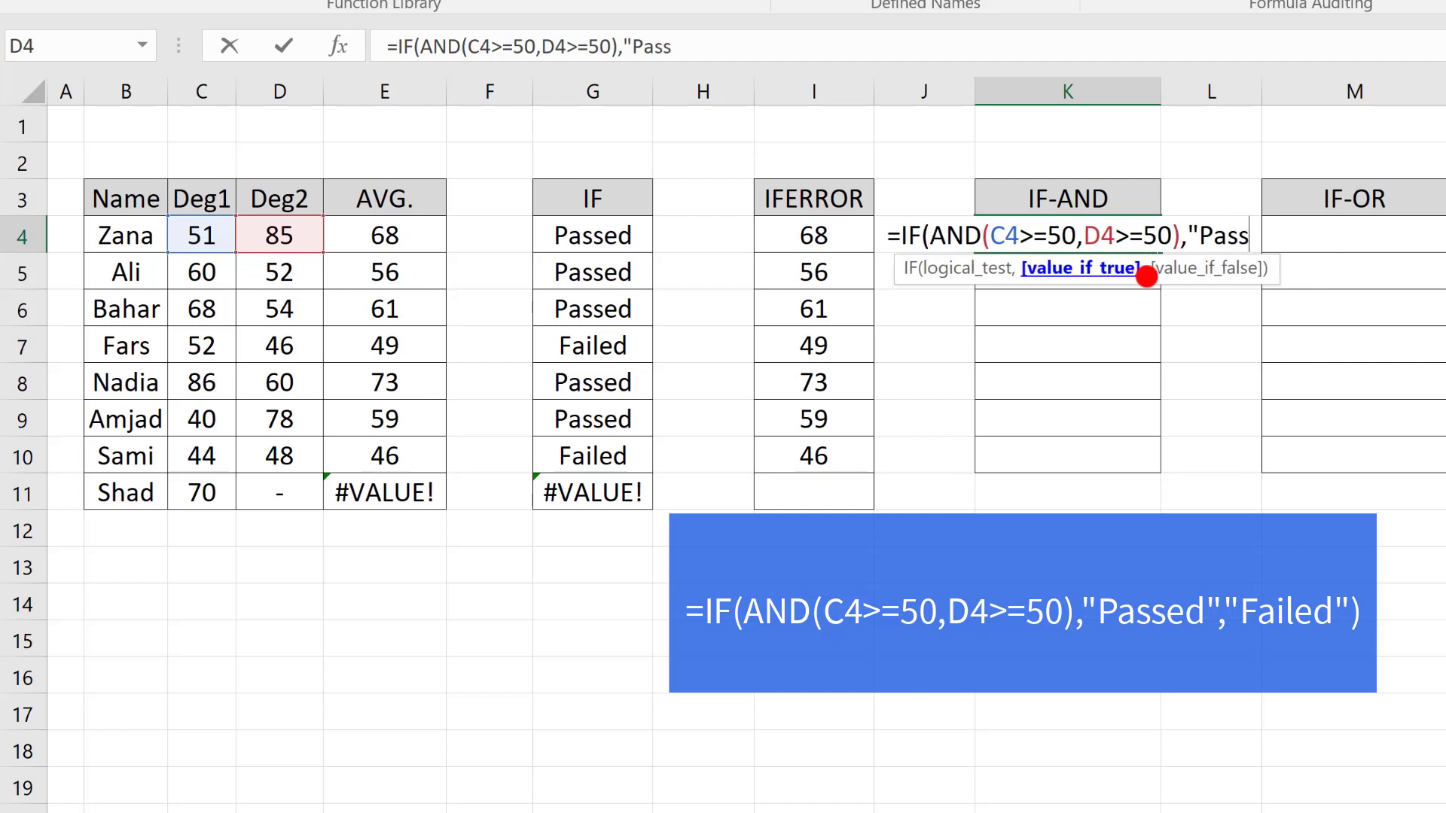
text(ed")
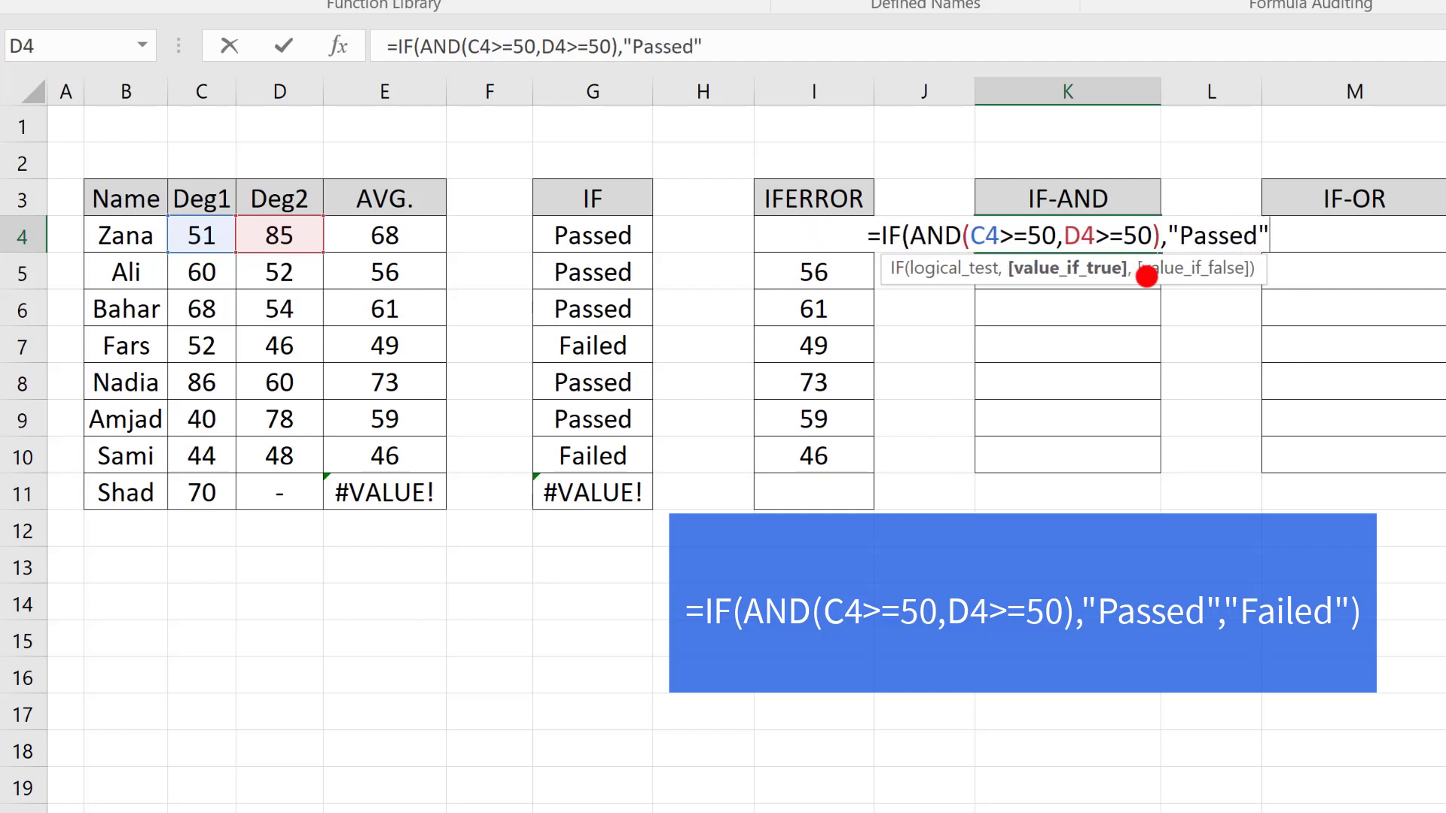
text(,)
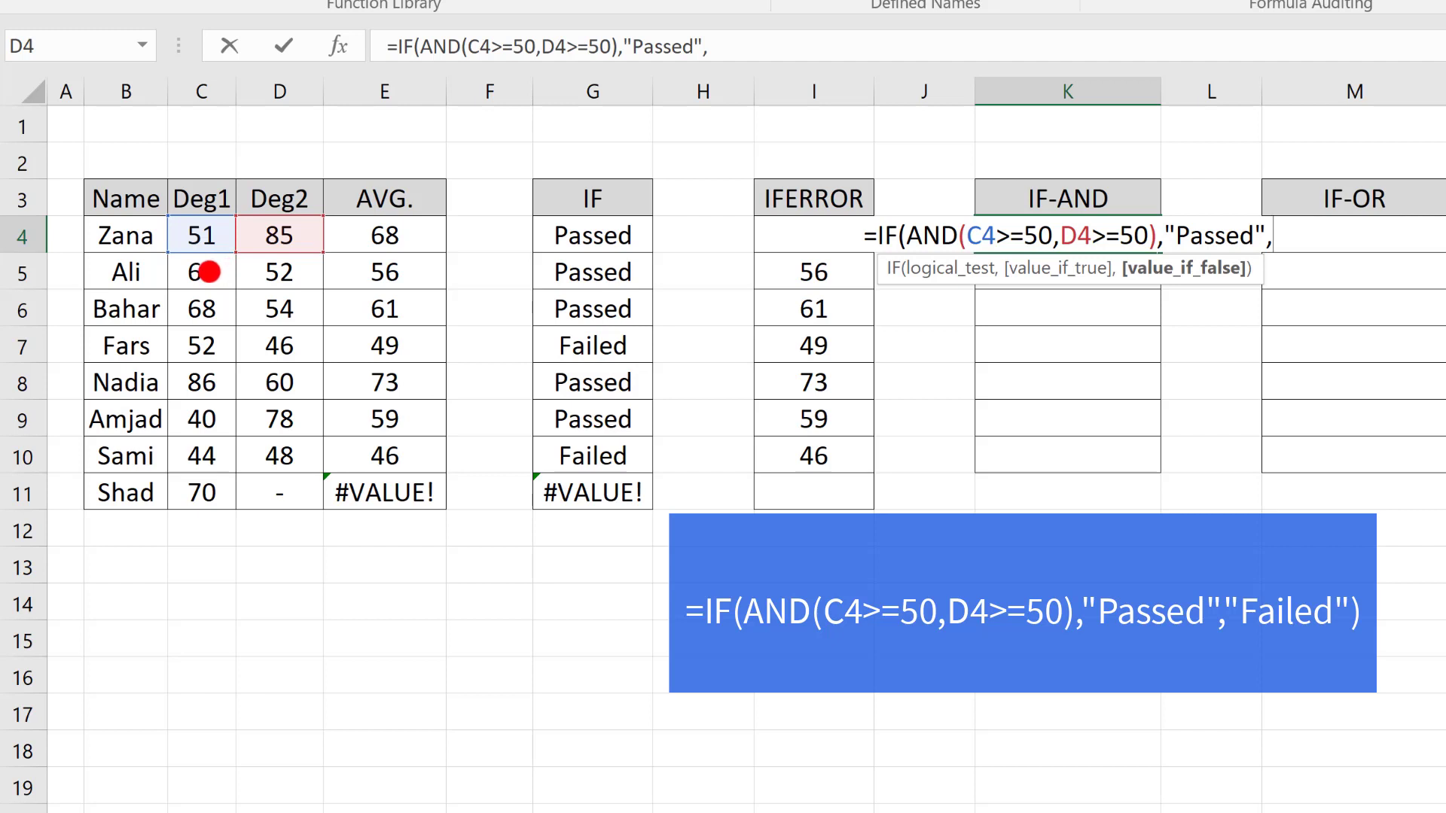
text("F)
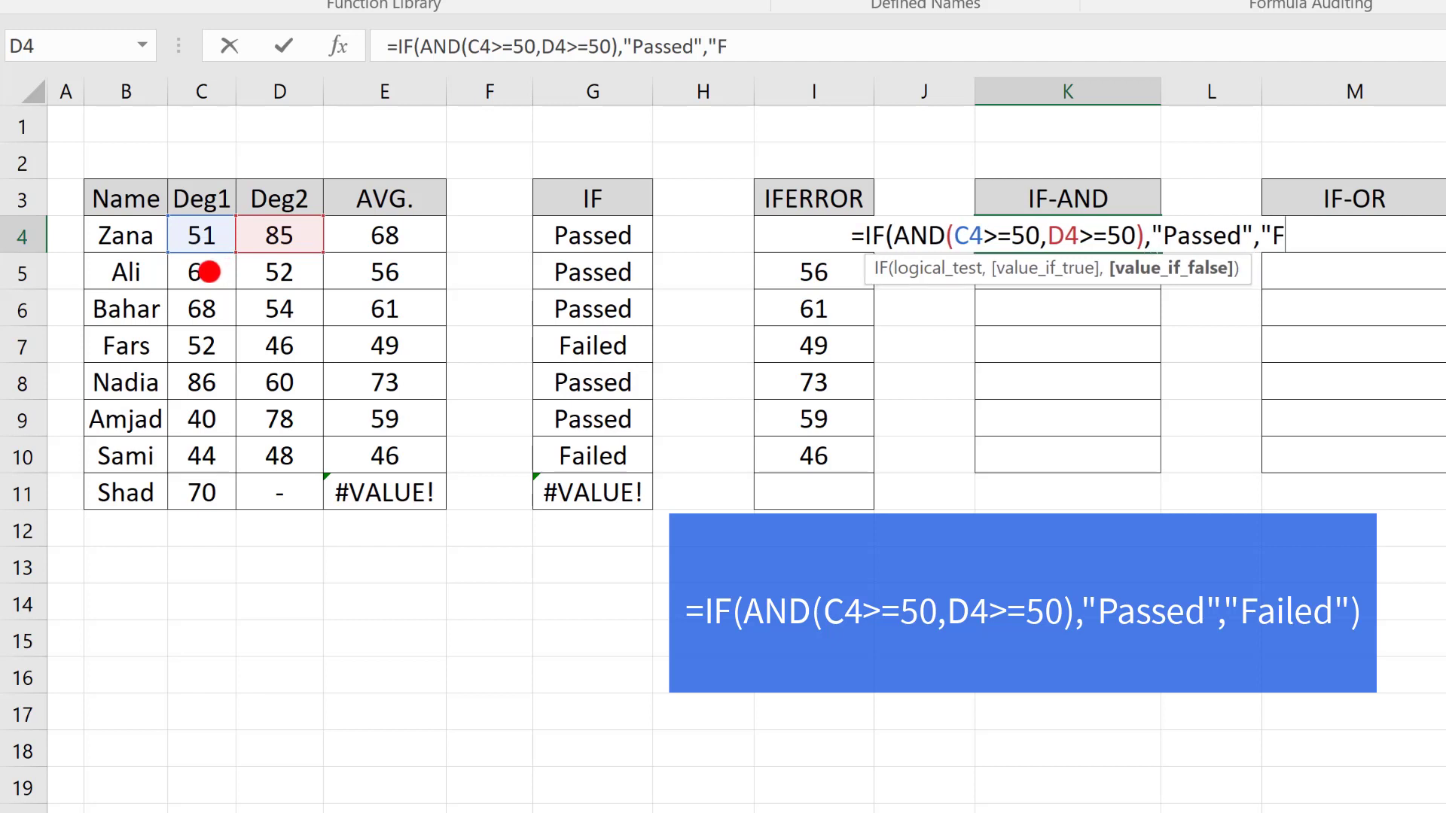
text(ailed)
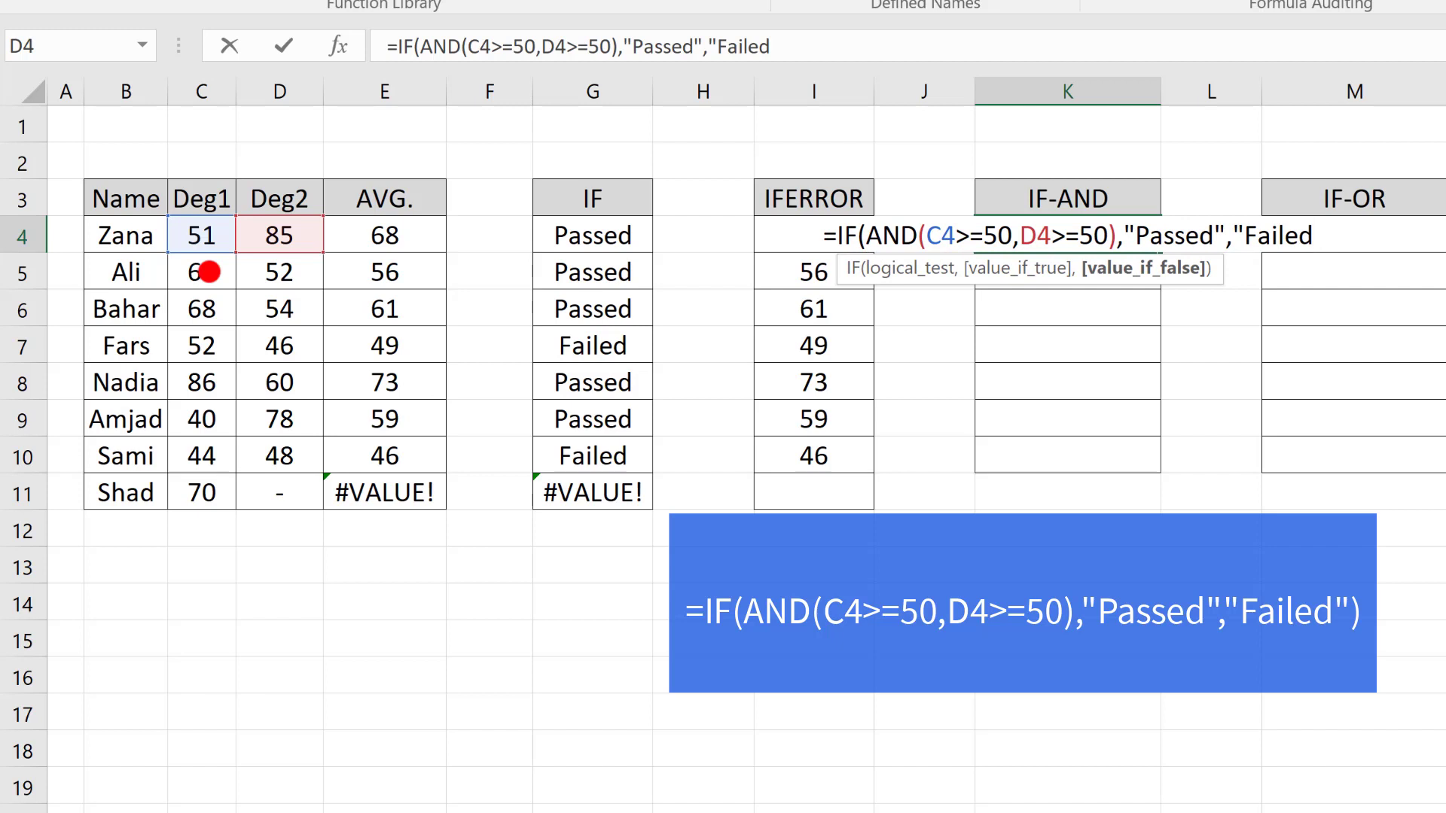
text(")
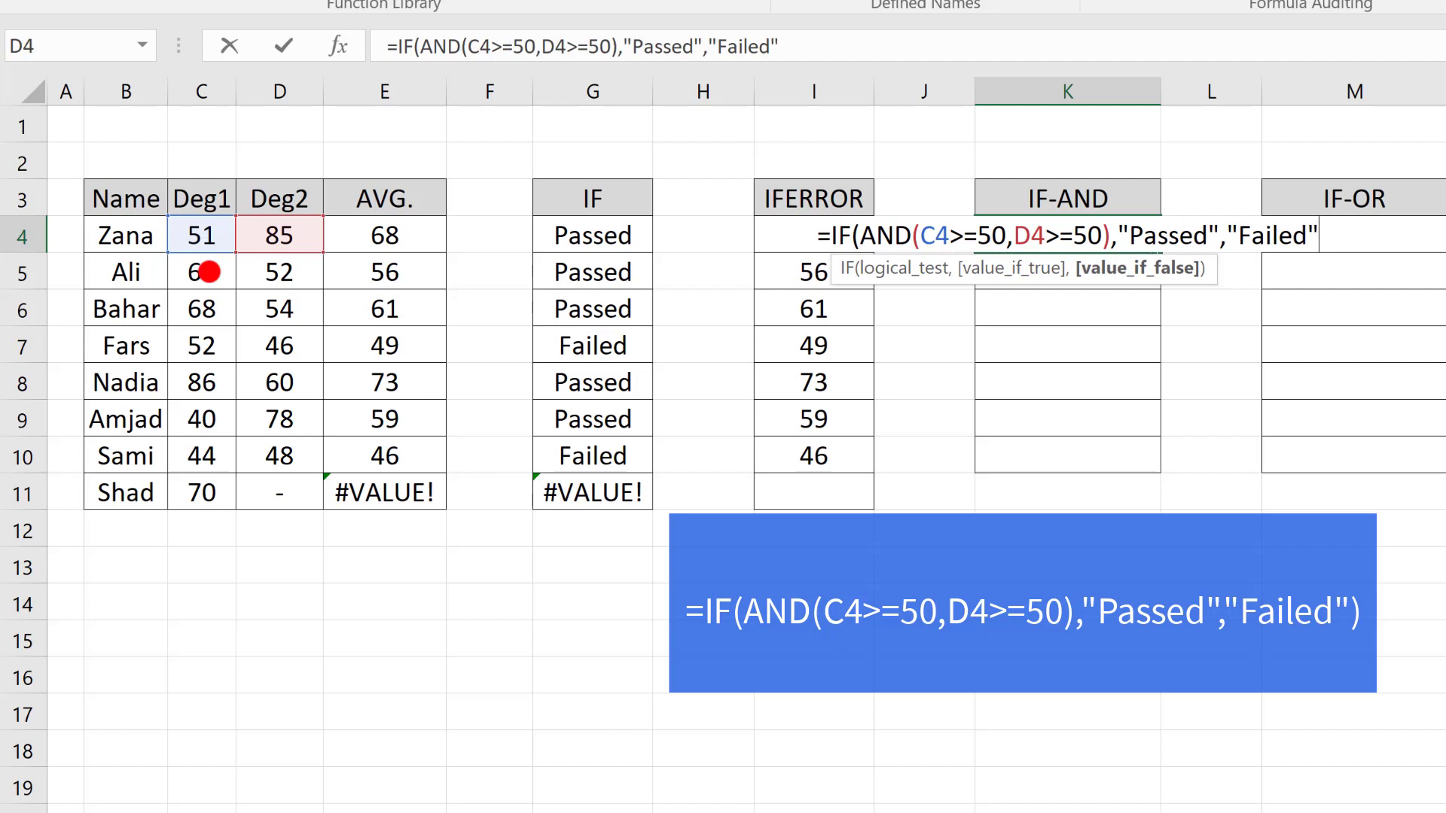
text())
key(Return)
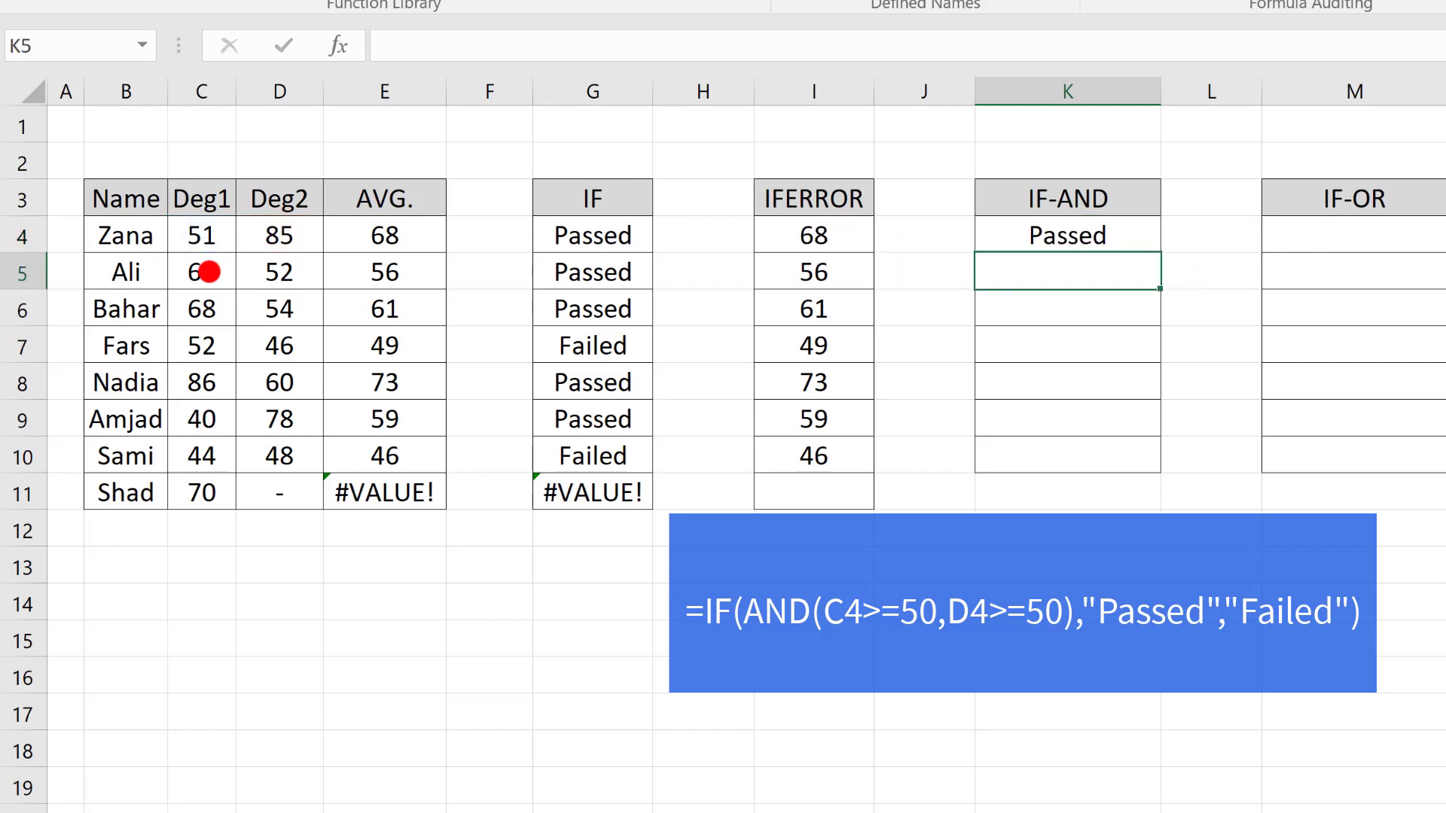
Step: Check the K4 result against the marks in C4 and D4, and fill the IF-AND formula down to K10
click(1068, 231)
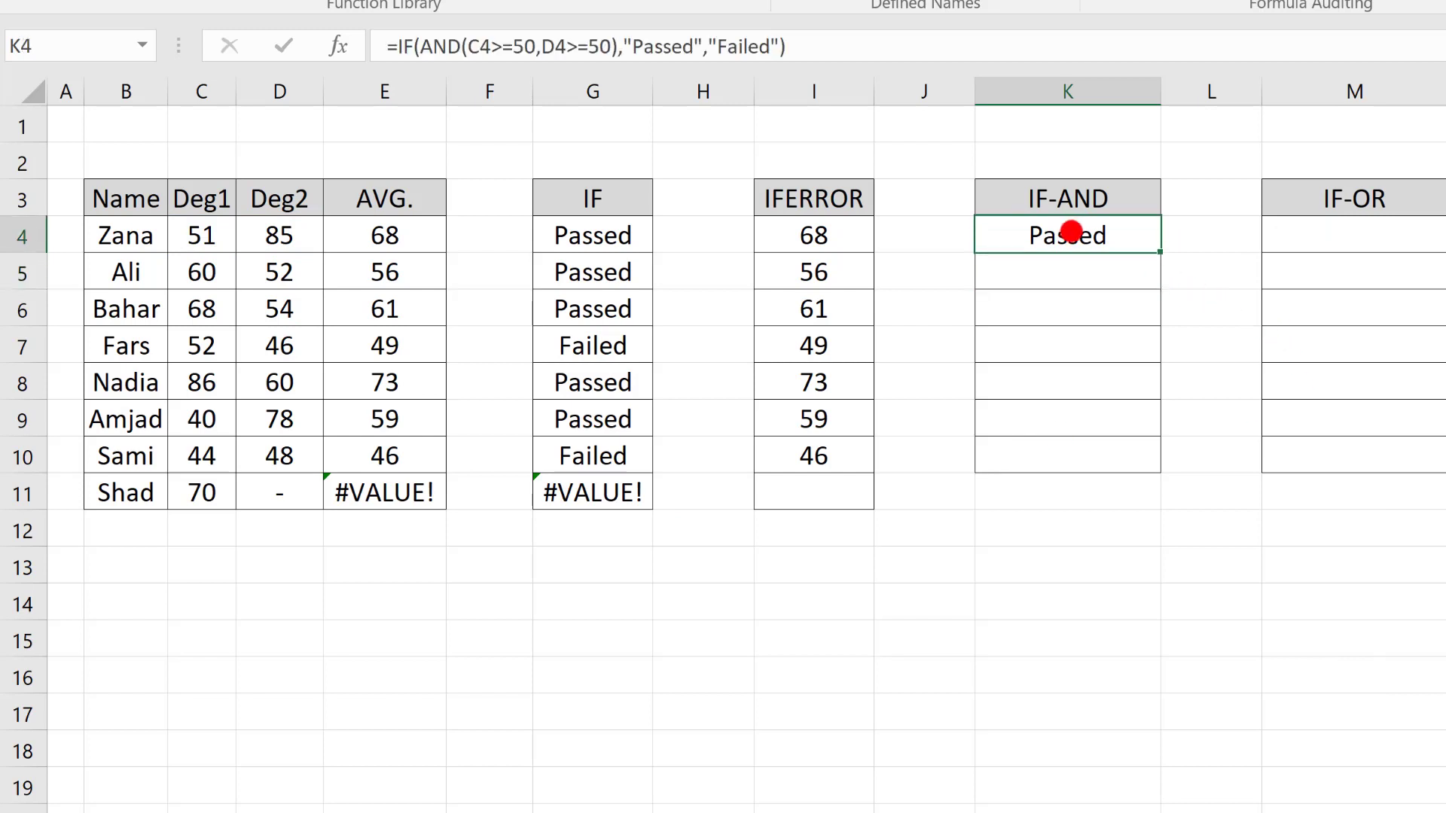
click(192, 243)
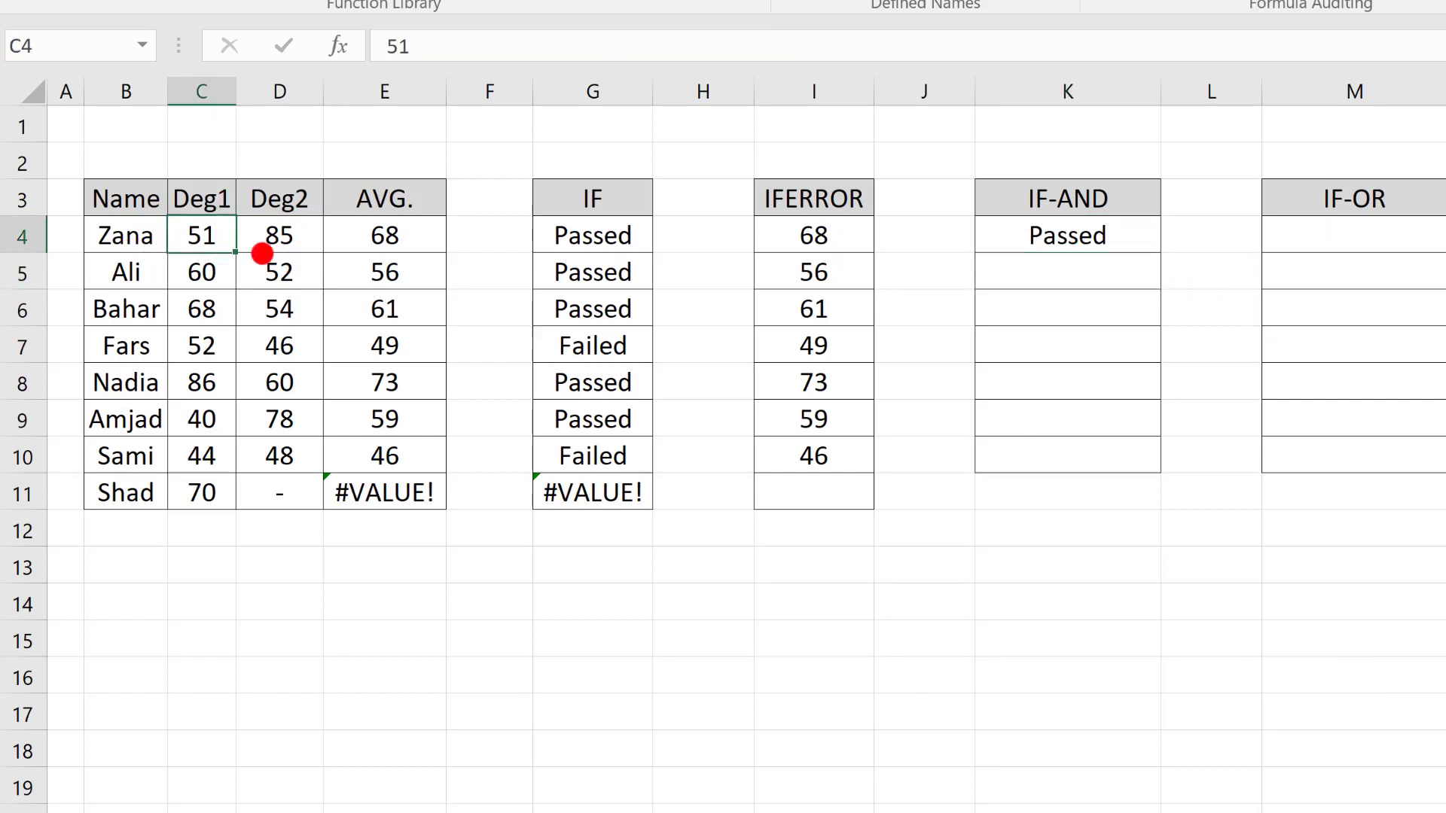
click(279, 237)
click(1112, 232)
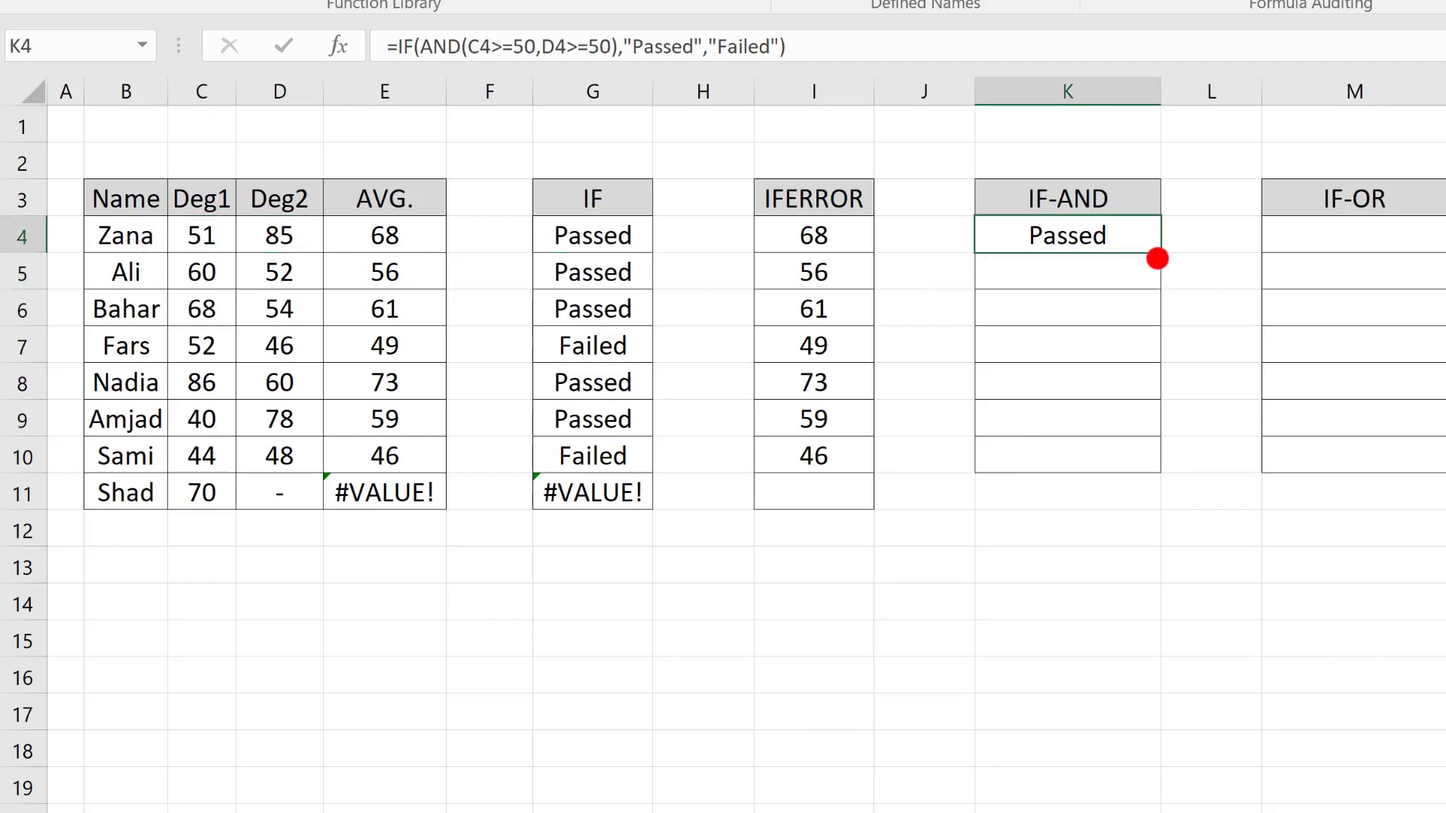
drag(1160, 260, 1148, 461)
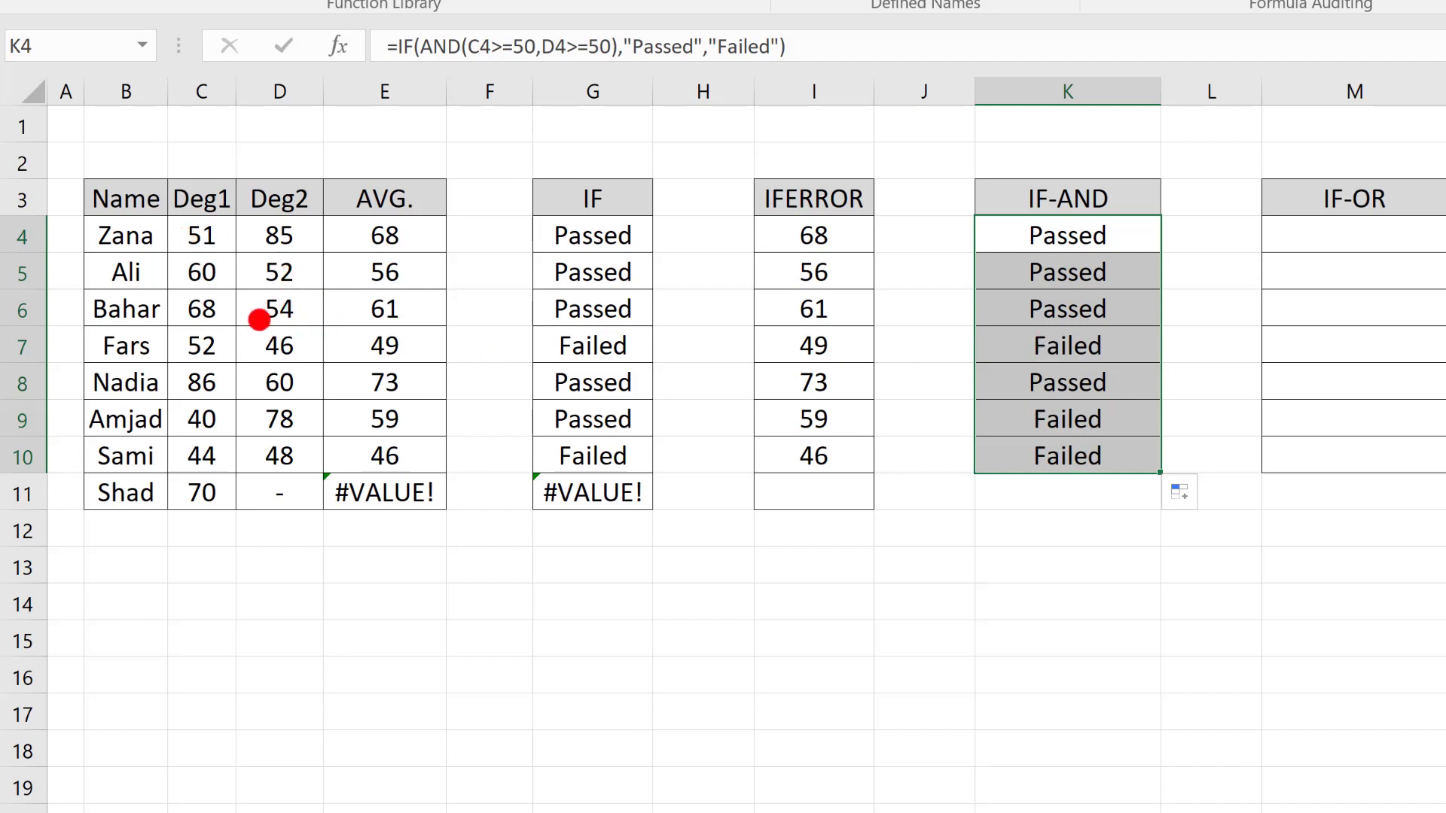
Step: Compare the IF-AND results in rows 7, 9 and 10 with the Deg1 and Deg2 marks, and row 9's average and IF result
click(995, 344)
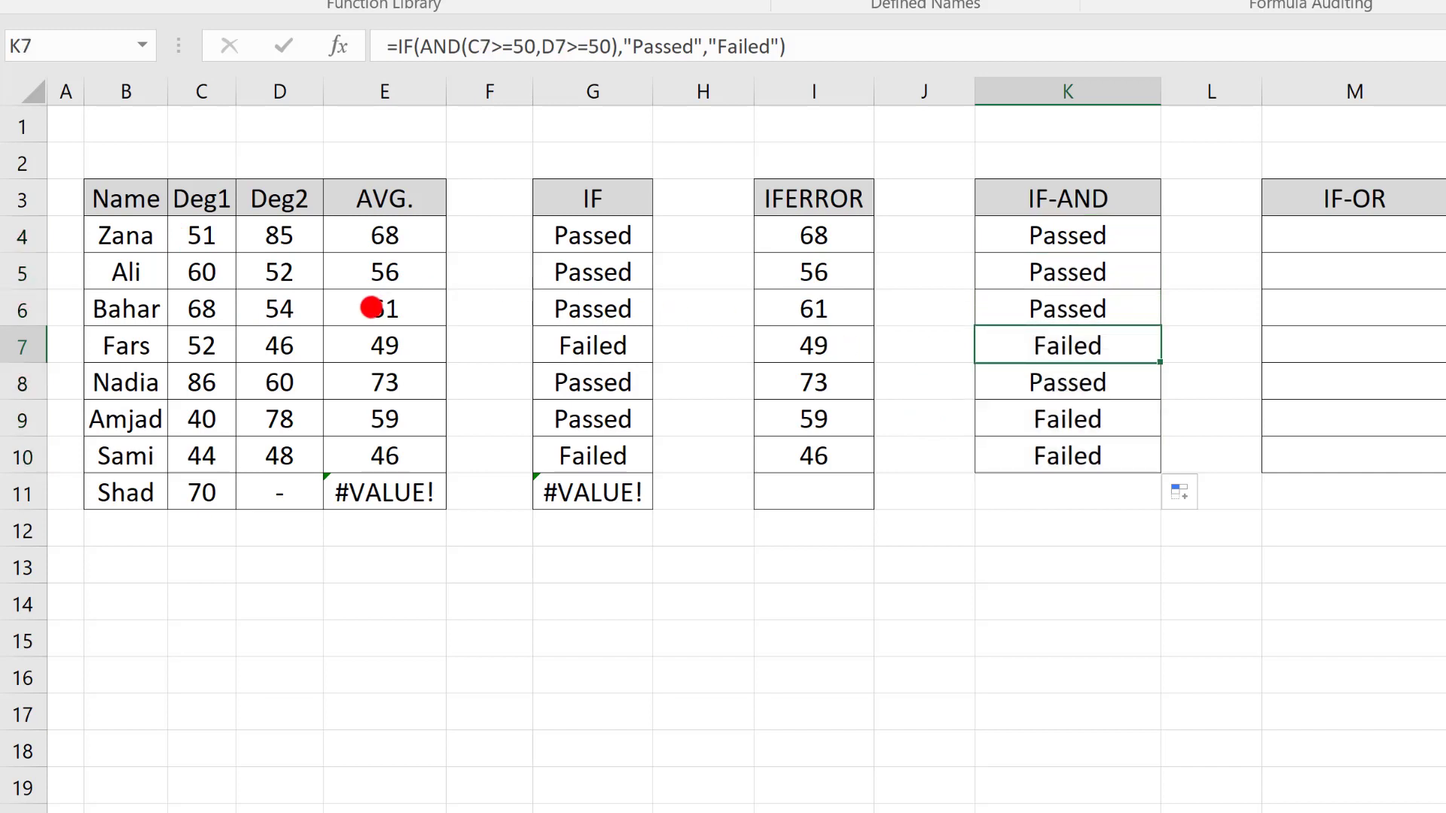
click(290, 355)
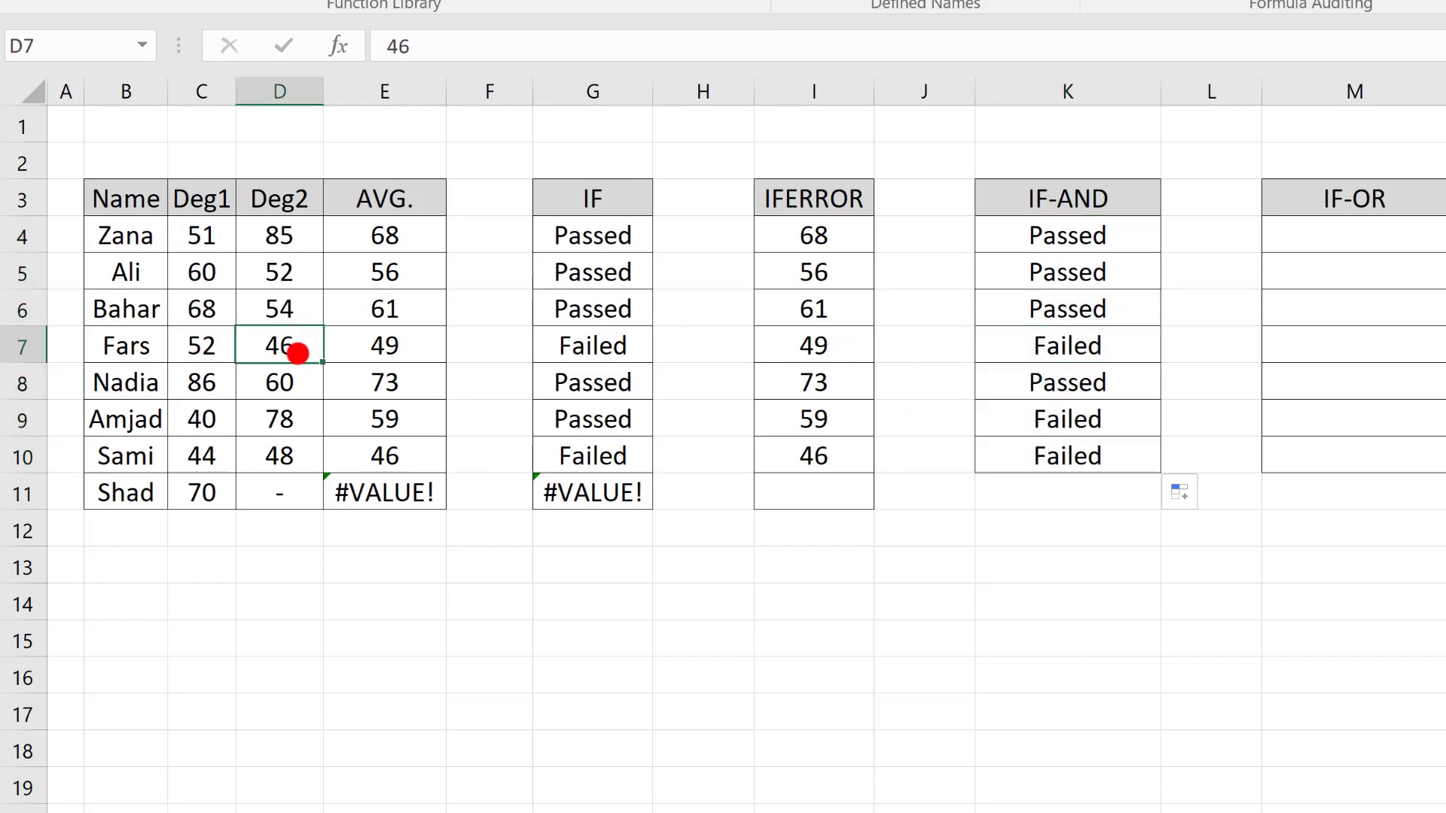
click(189, 341)
click(255, 347)
click(1071, 357)
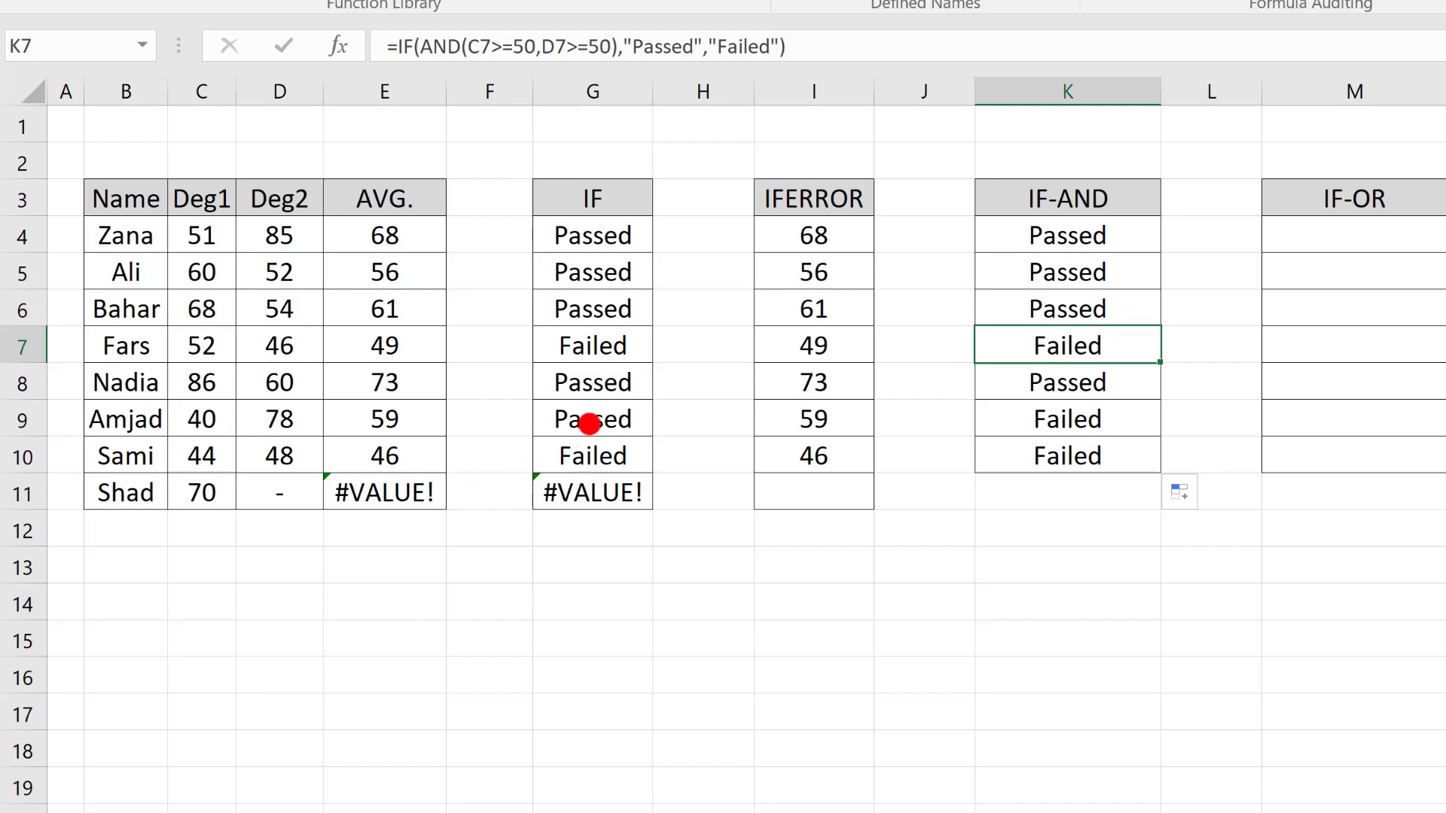
click(588, 422)
click(398, 424)
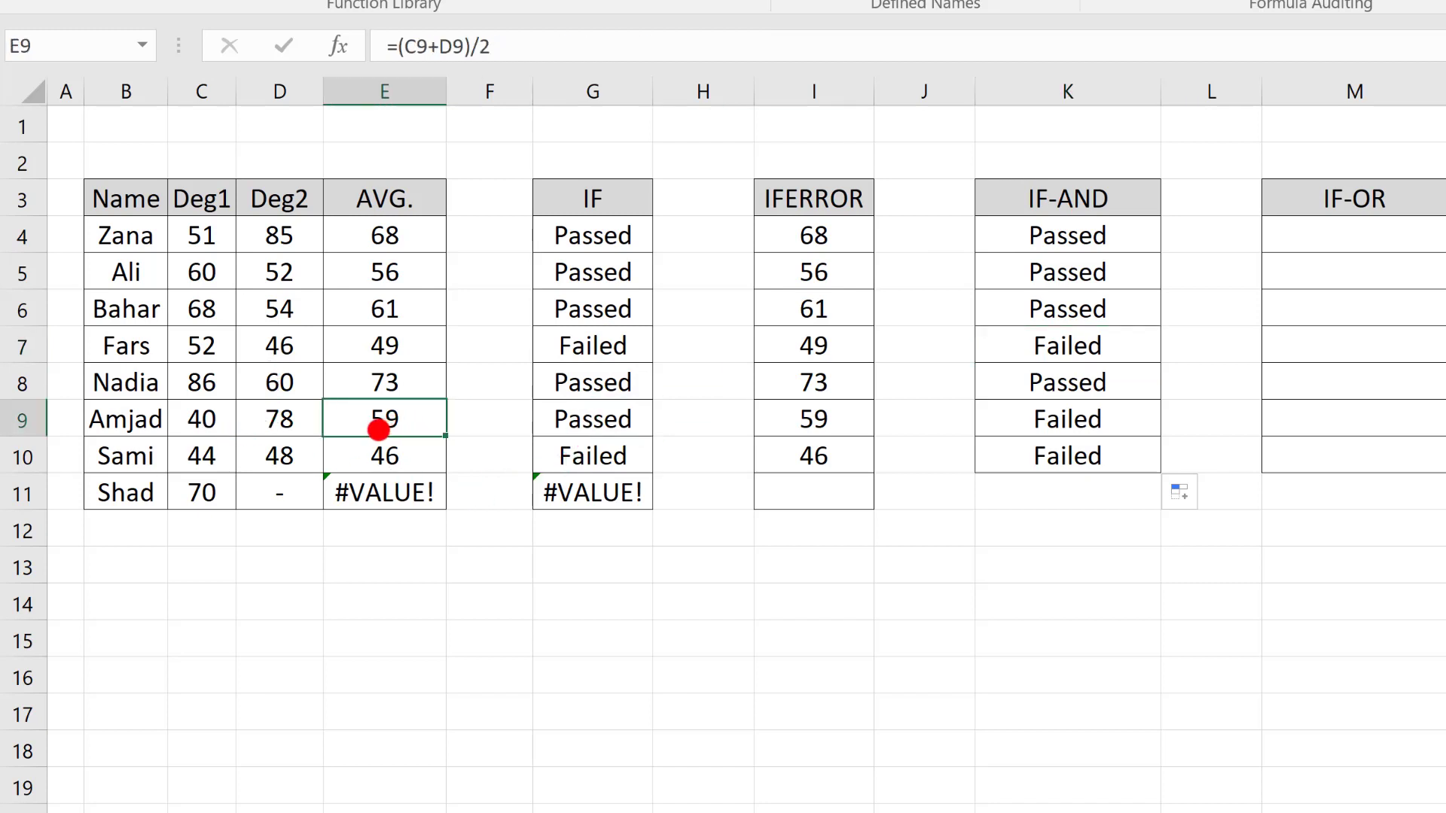
click(205, 413)
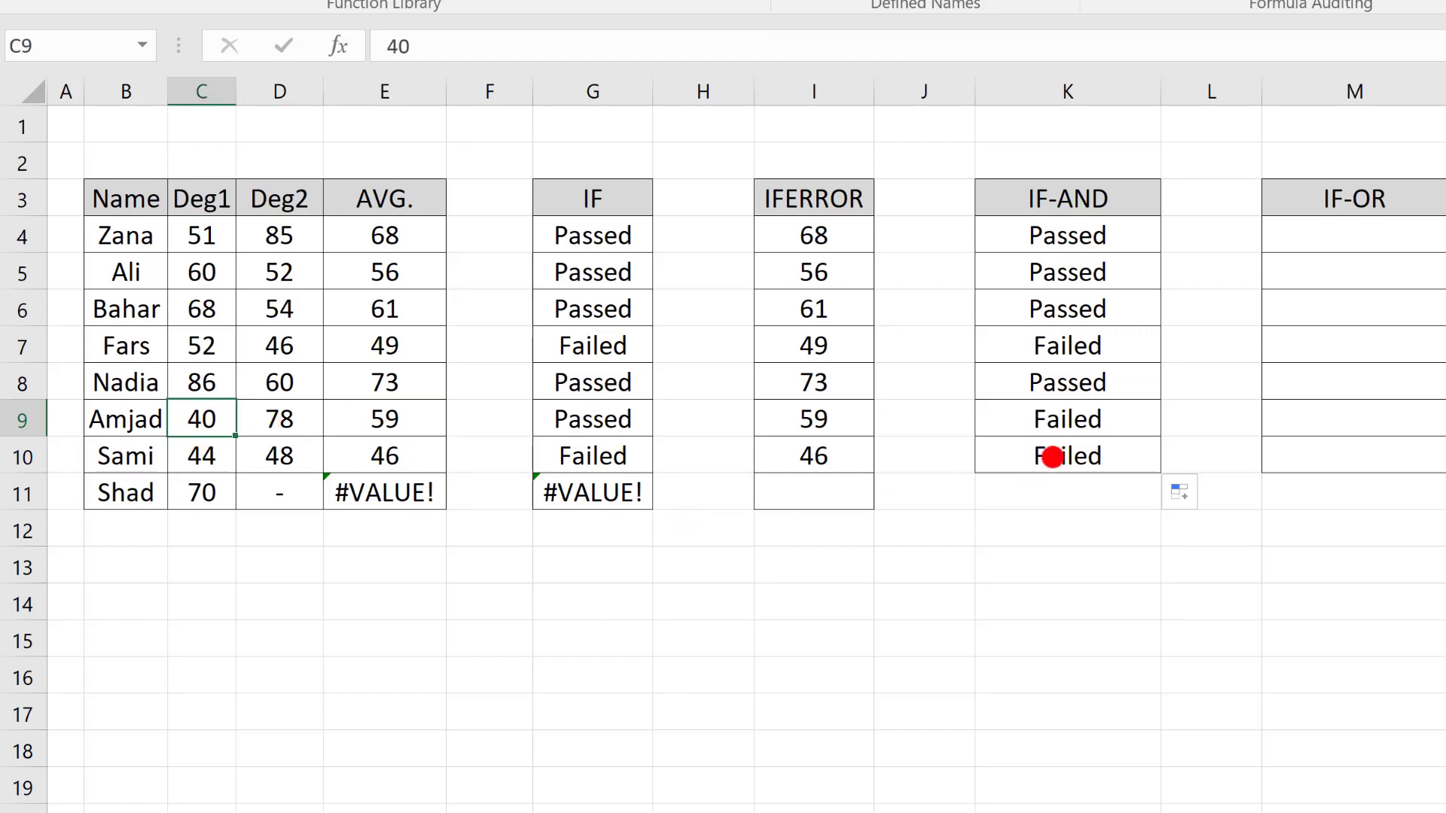
click(1076, 429)
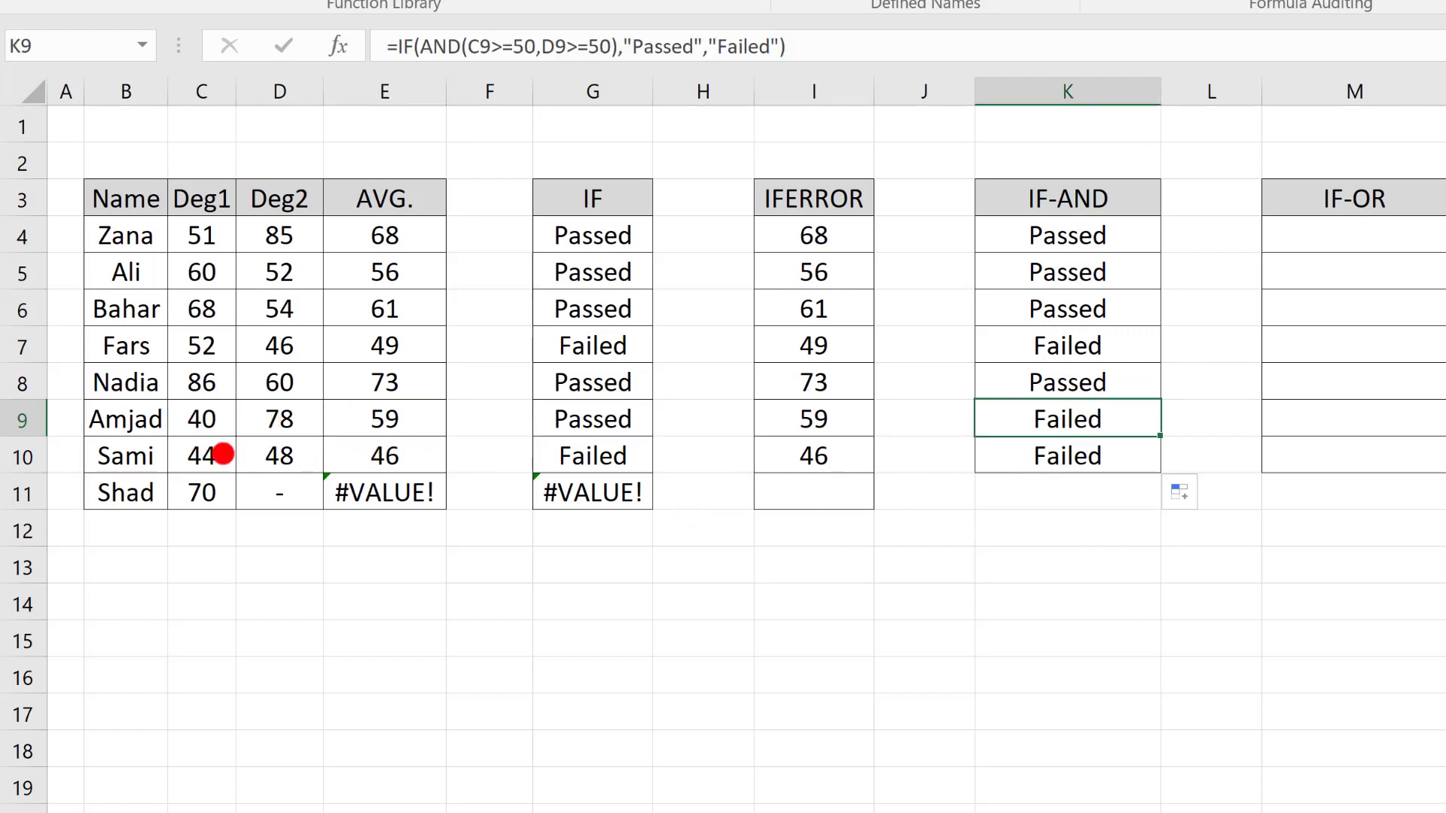
click(223, 453)
click(270, 450)
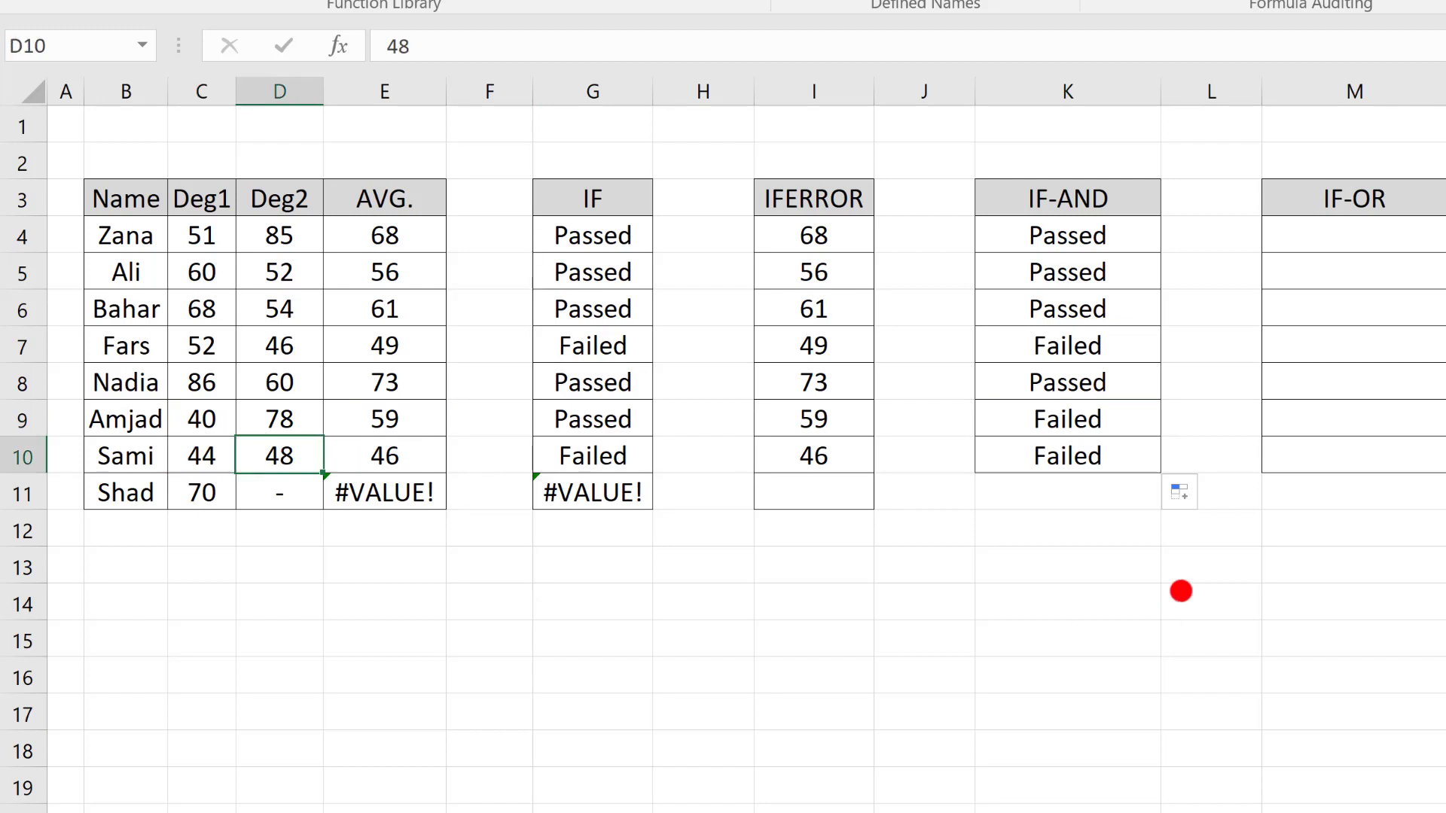
click(1059, 462)
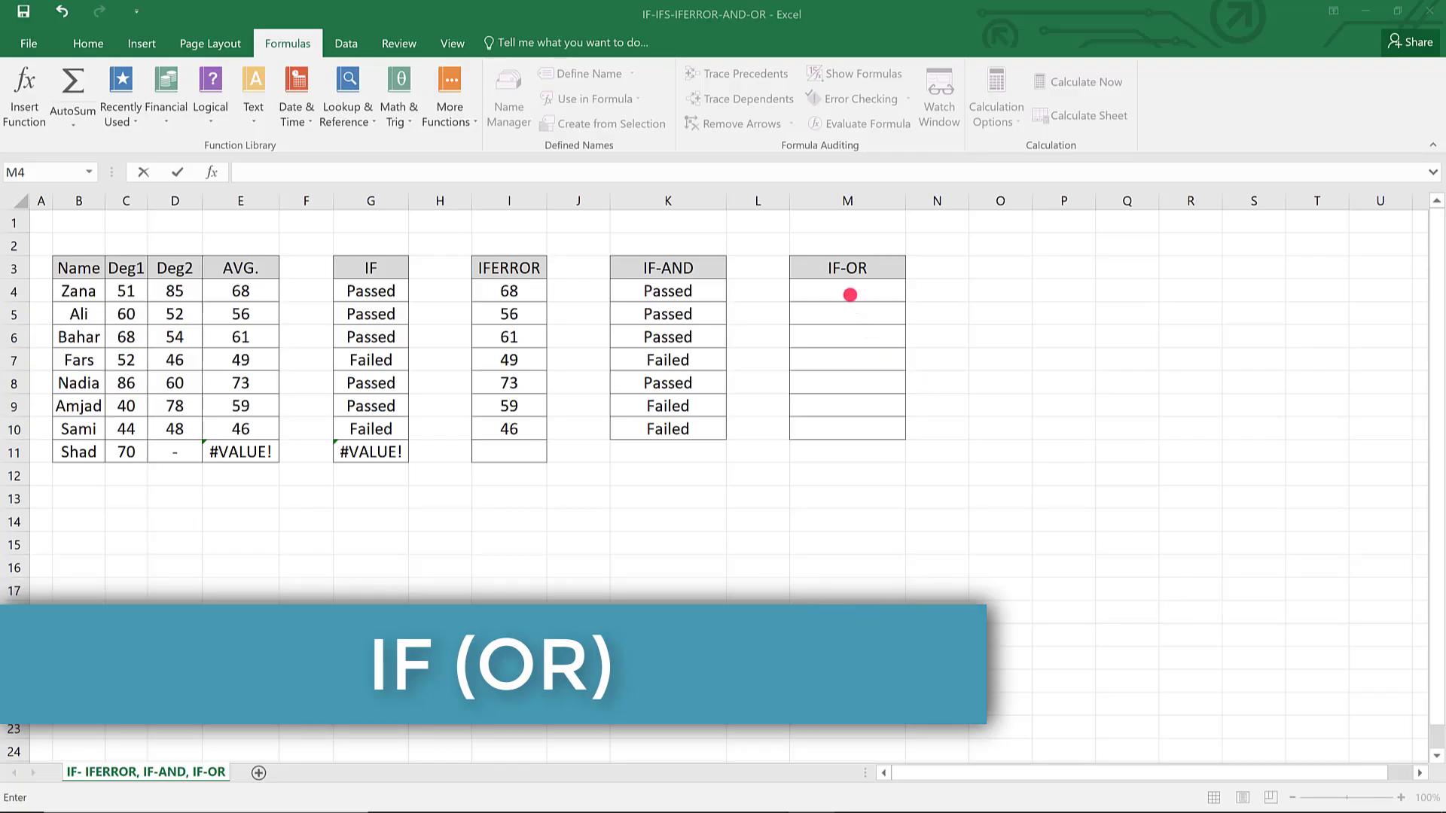
Step: Start an IF formula in M4 with a nested OR whose first condition is C4>=50
click(830, 290)
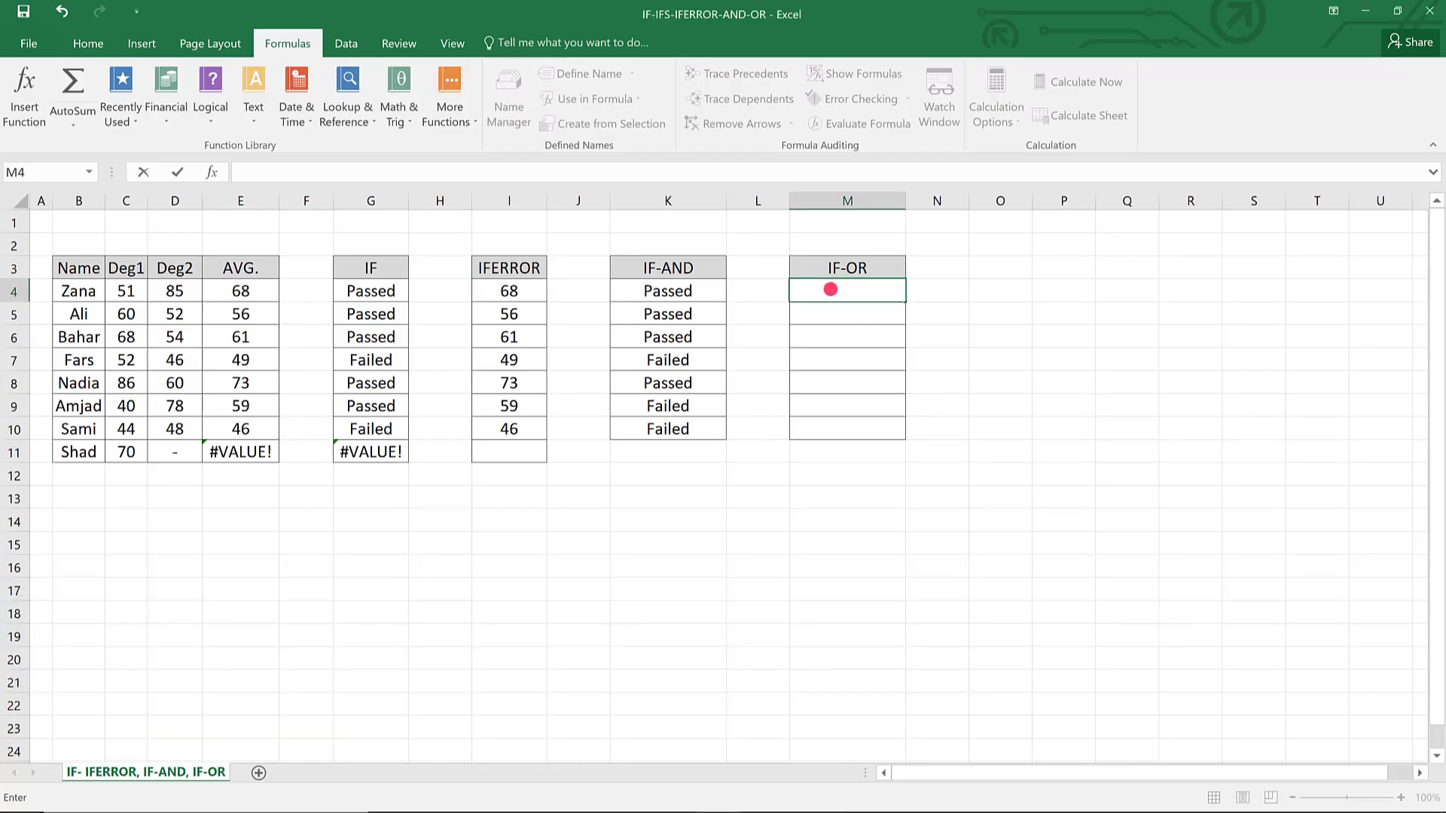
click(171, 300)
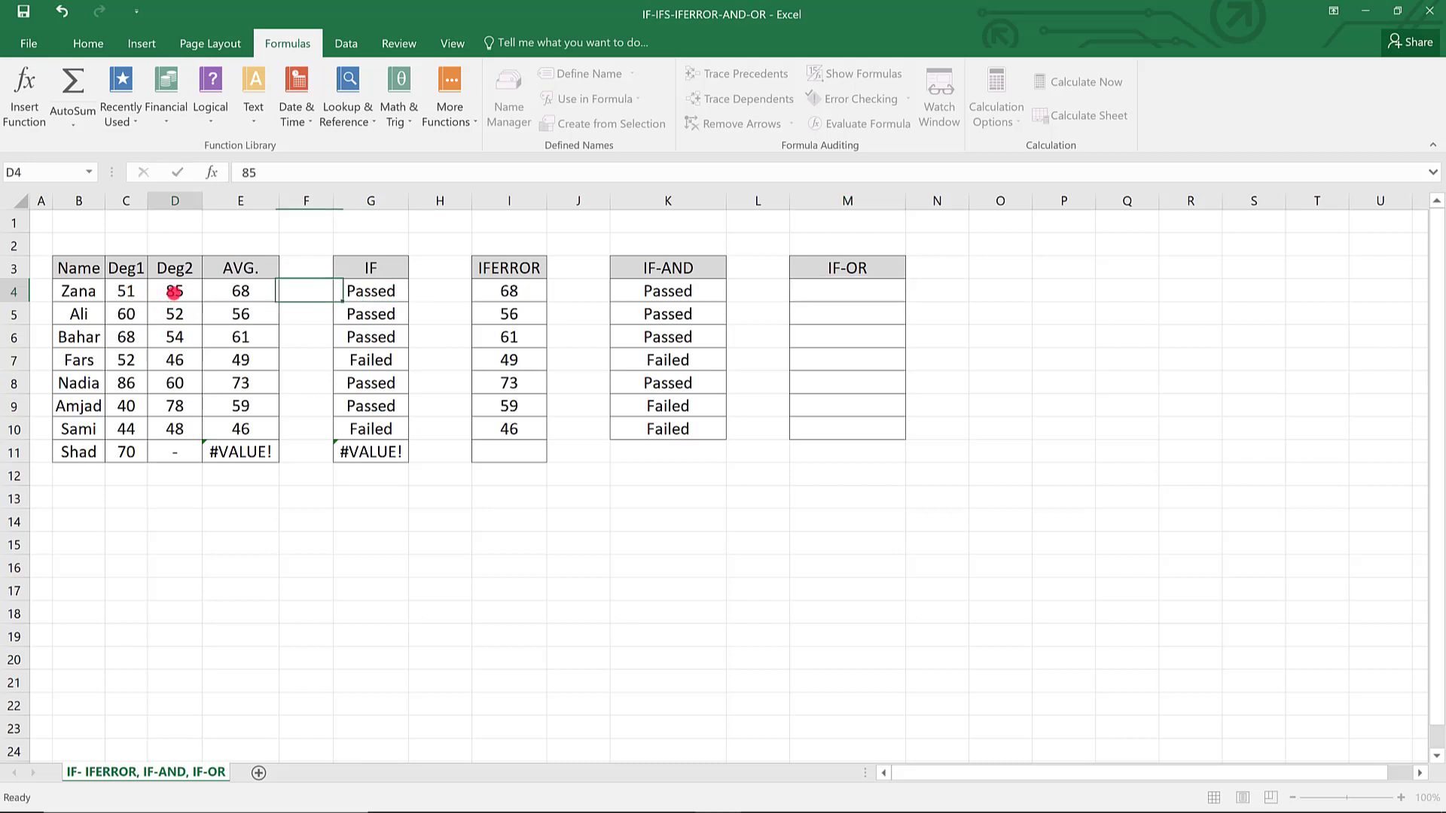
click(872, 297)
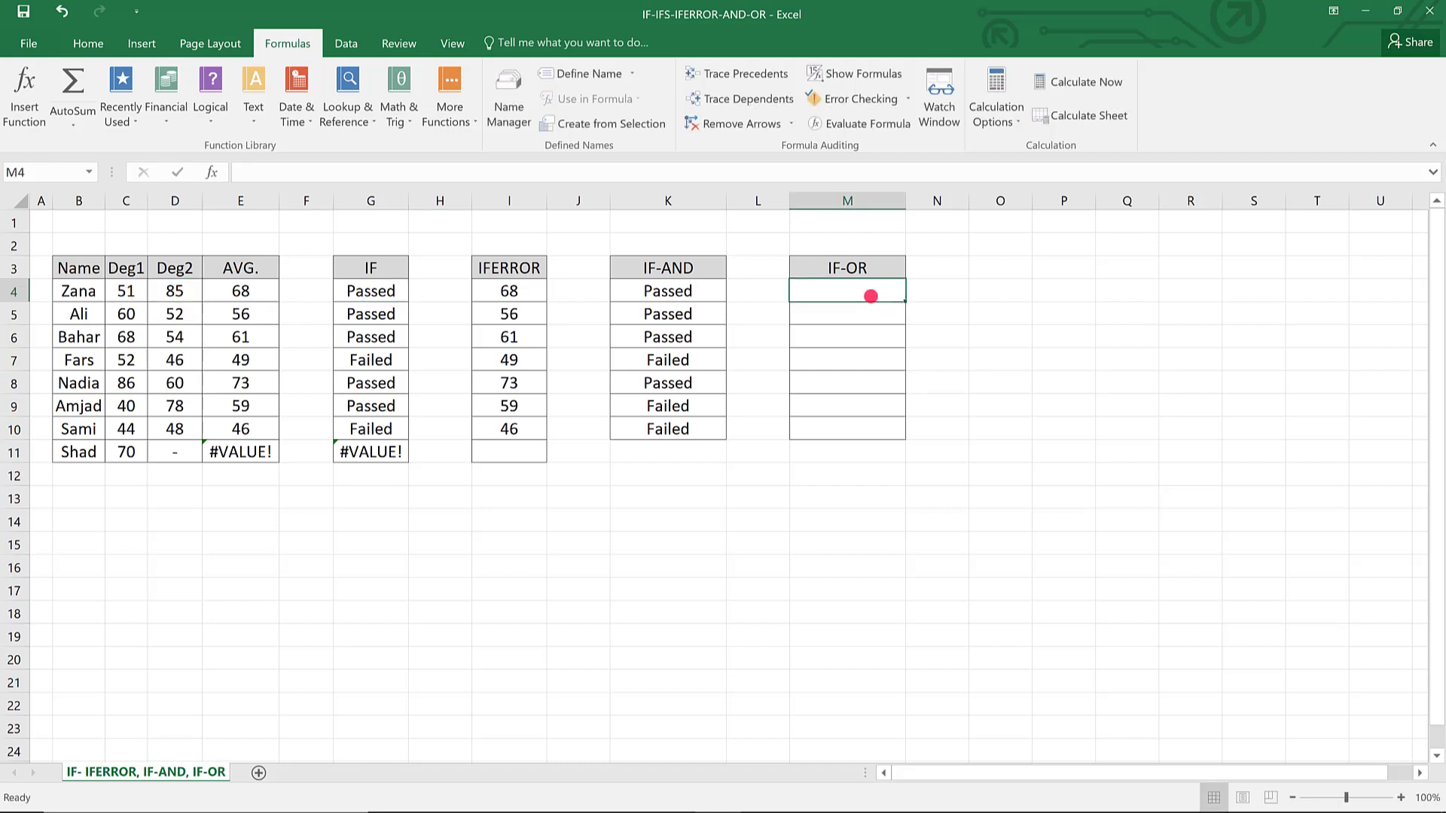
text(=I)
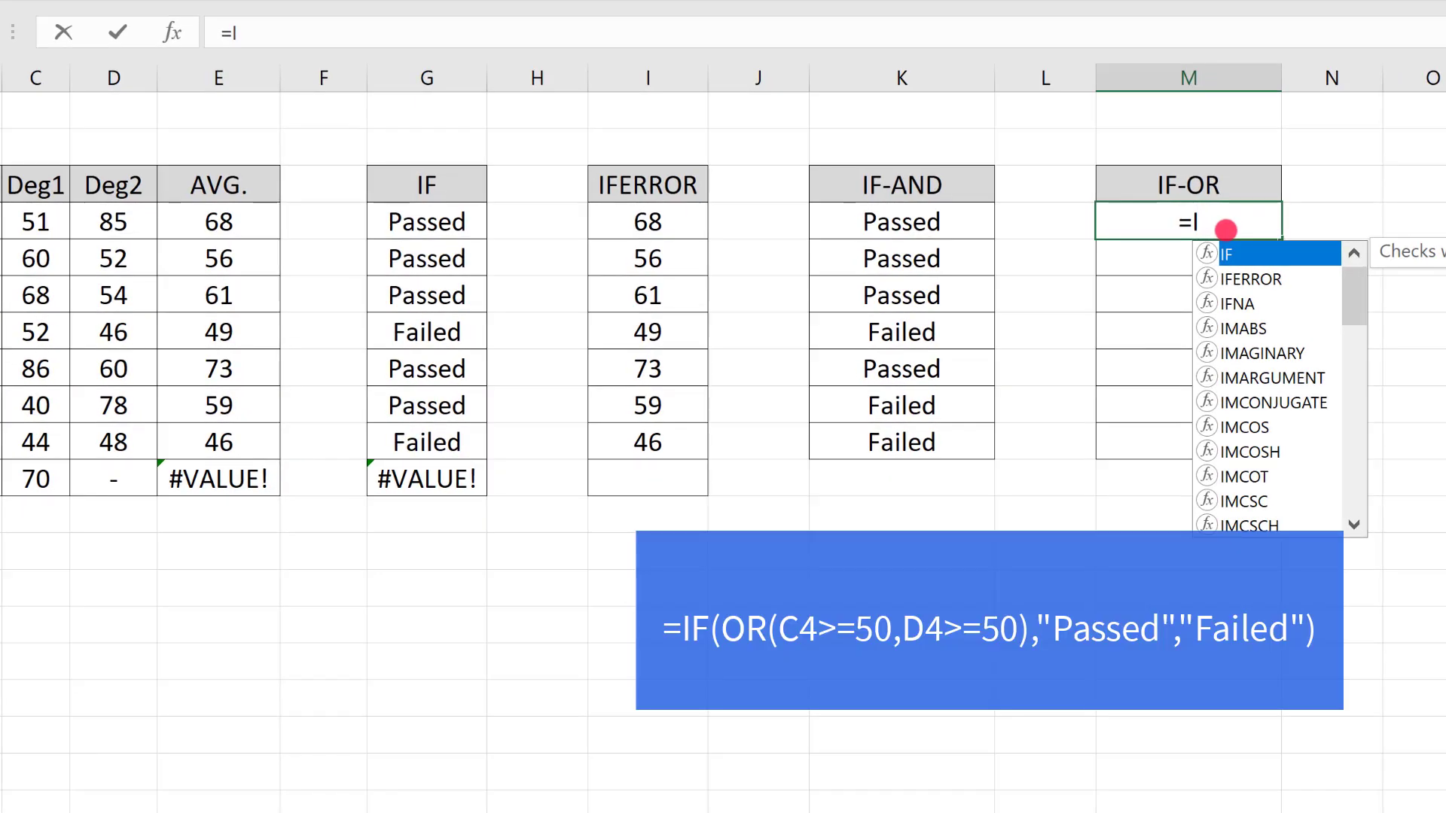
text(F)
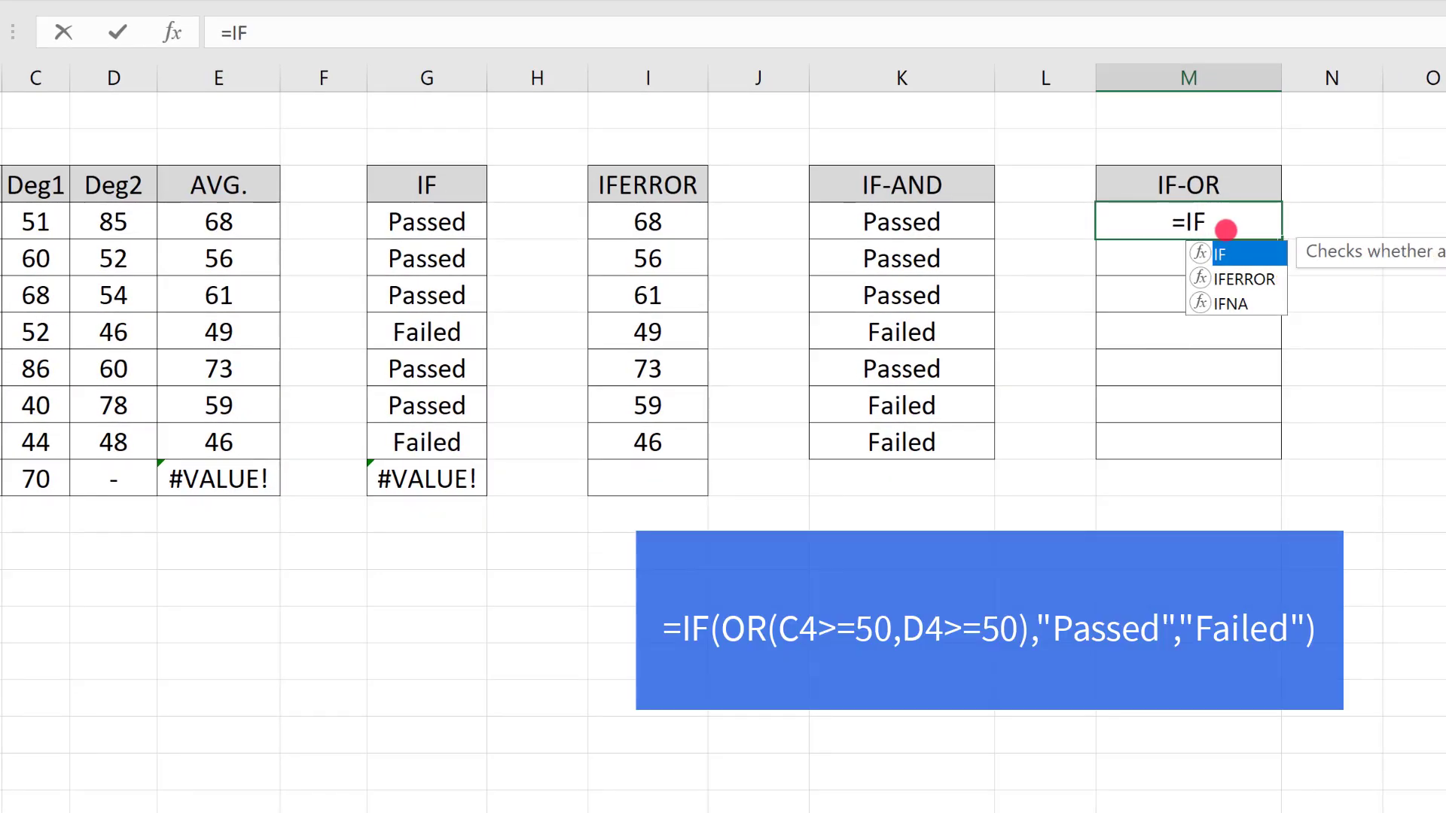
text(()
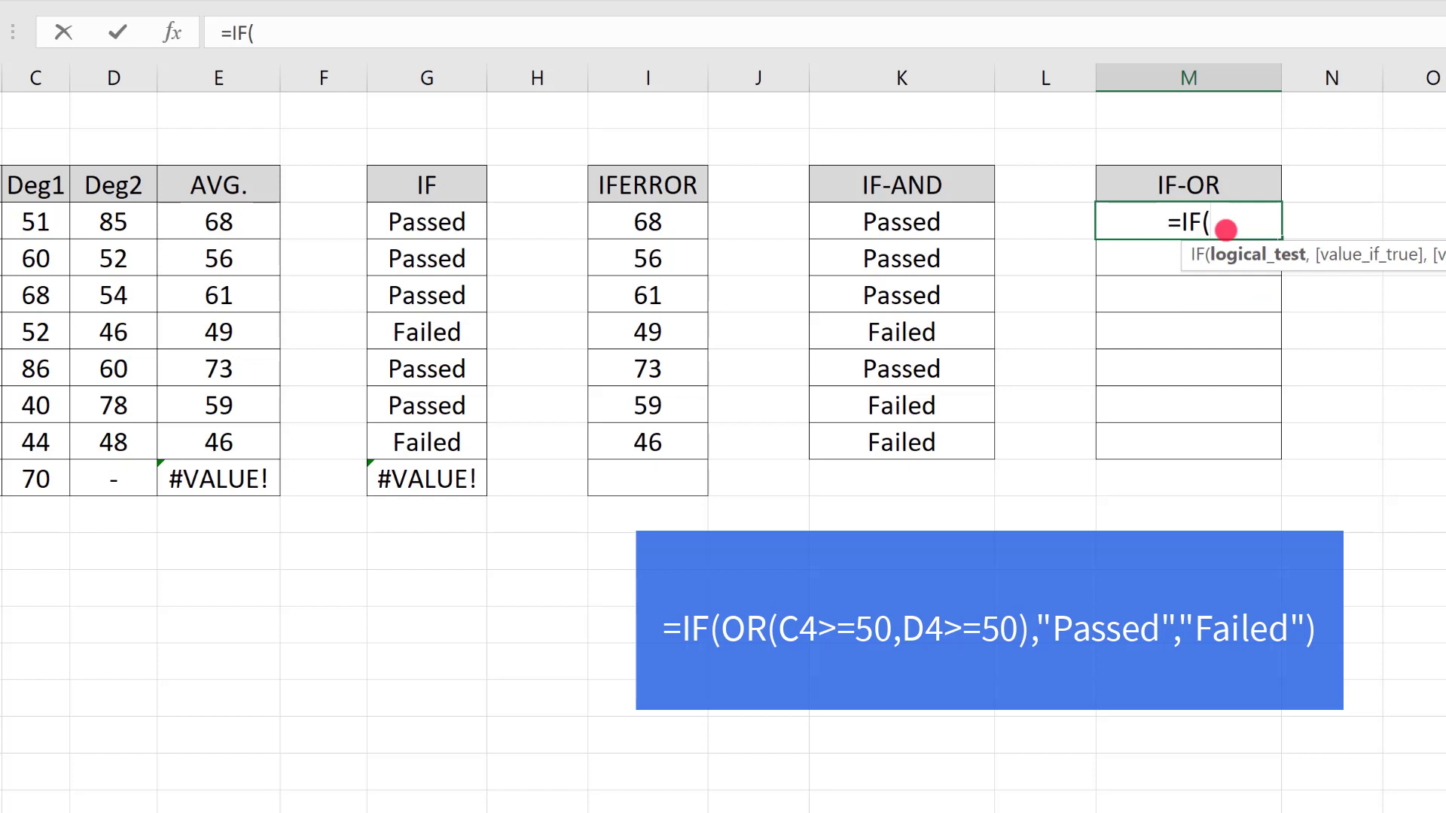
text(OR)
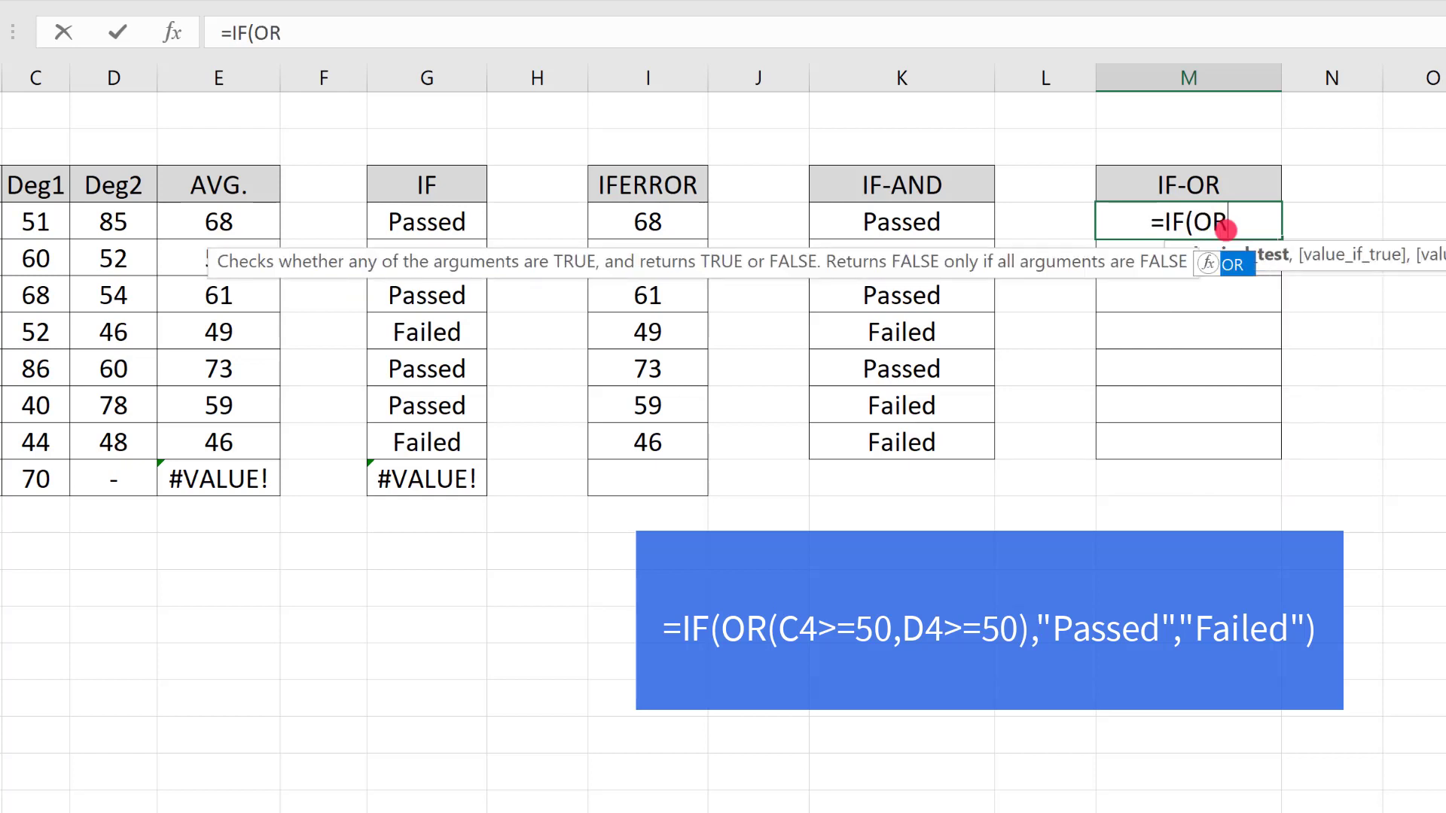
text(()
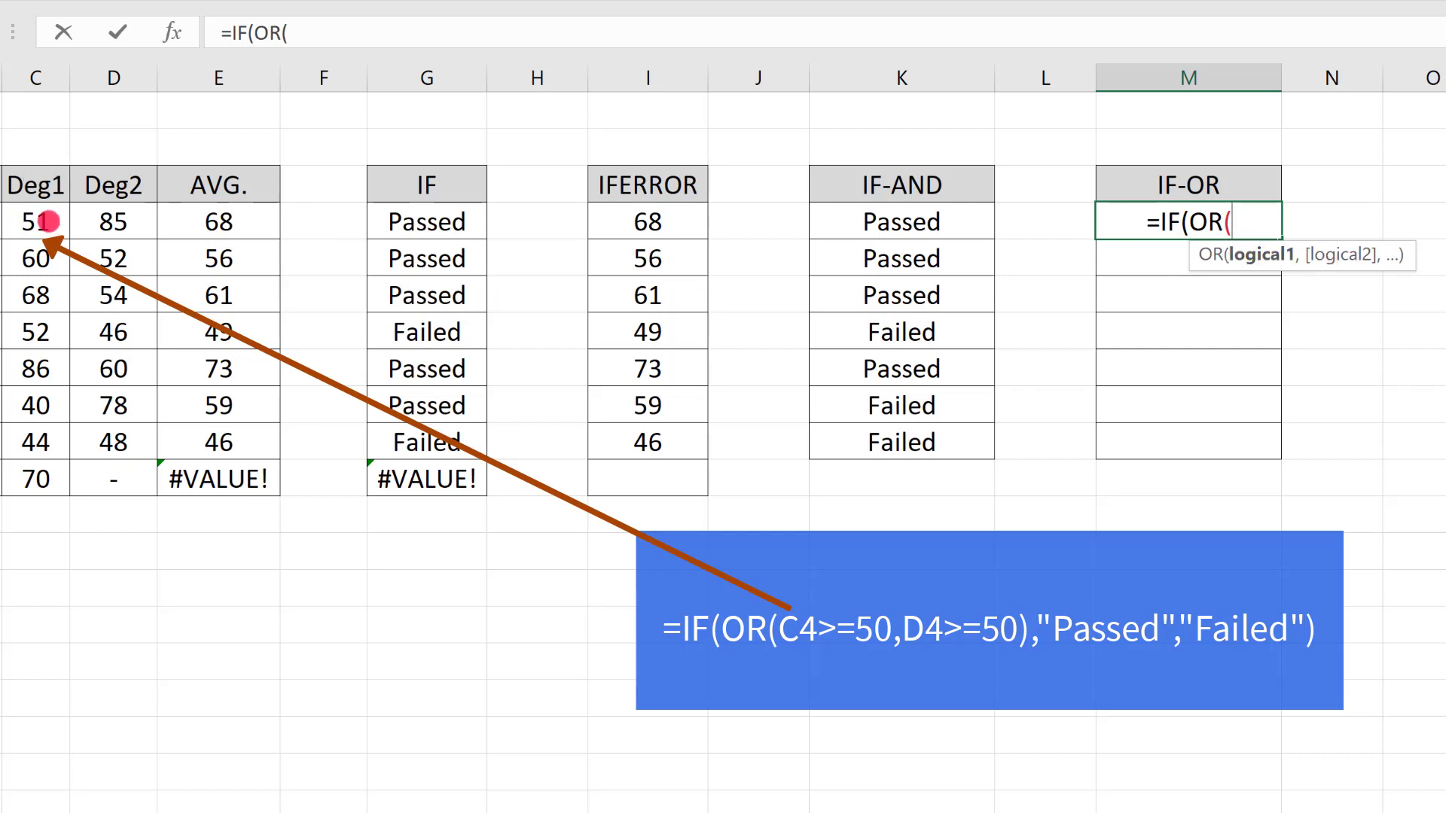
click(44, 218)
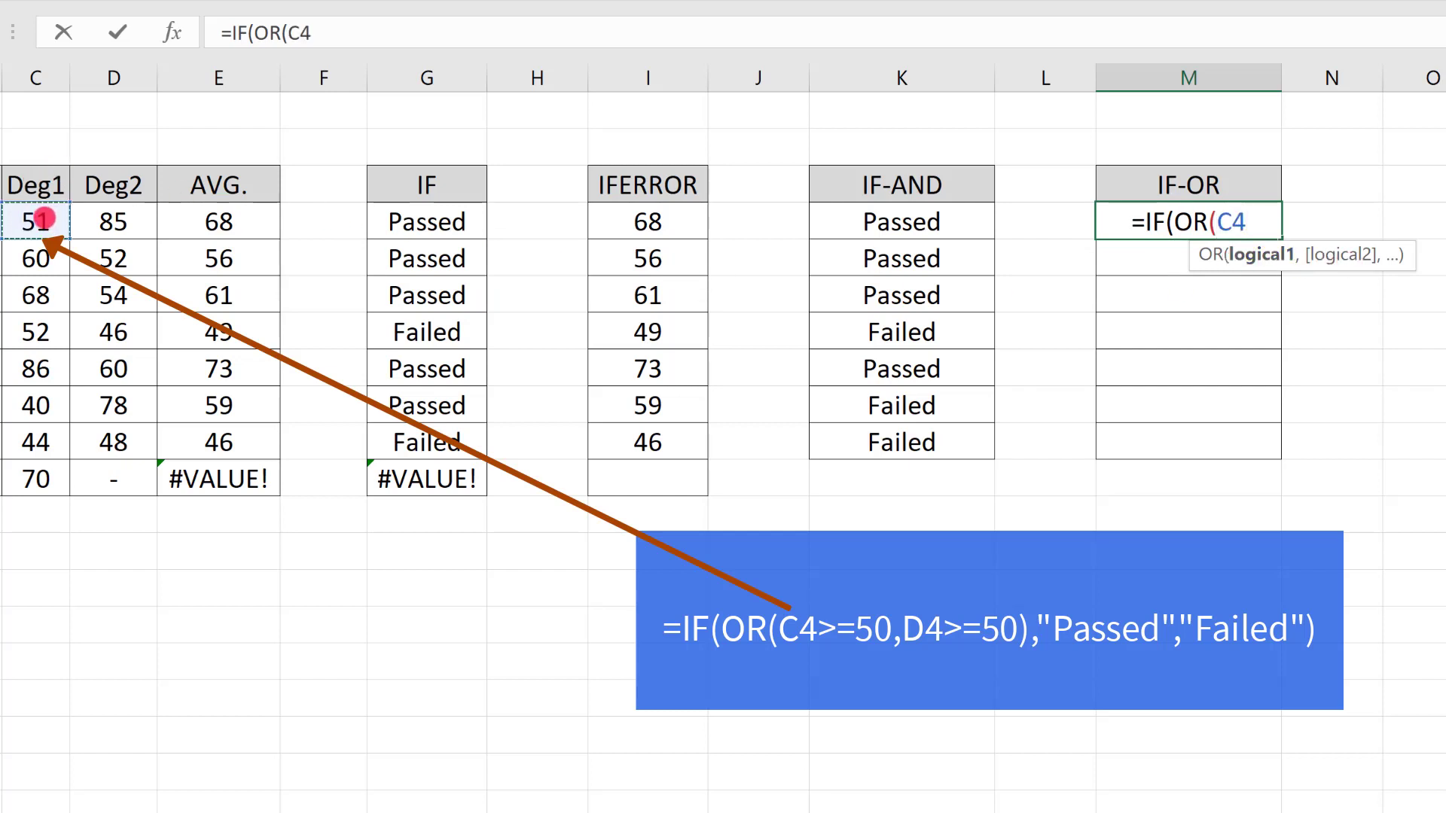
text(>=50)
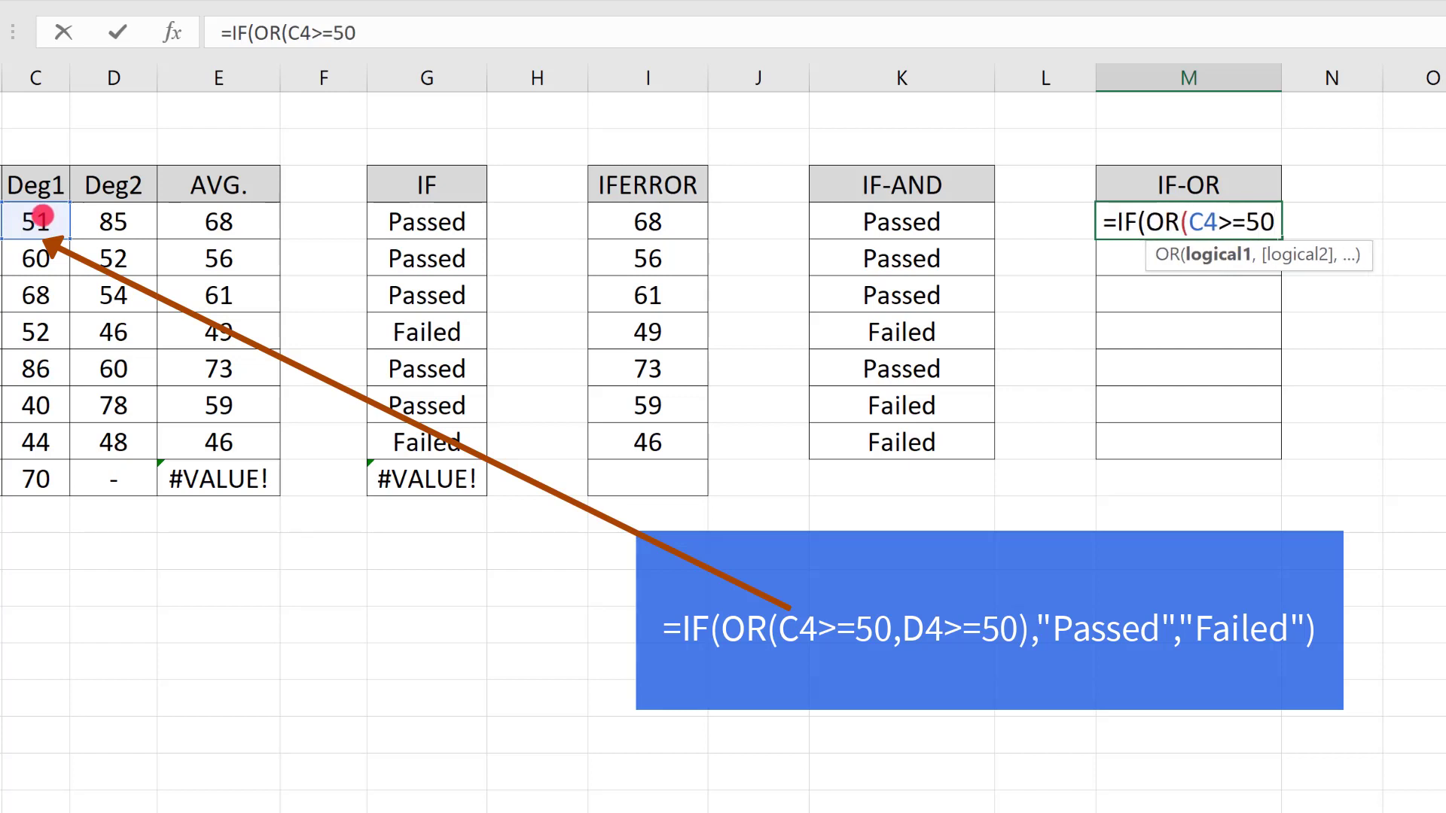
Step: Add D4>=50 as the second condition and close the OR function in M4
text(,)
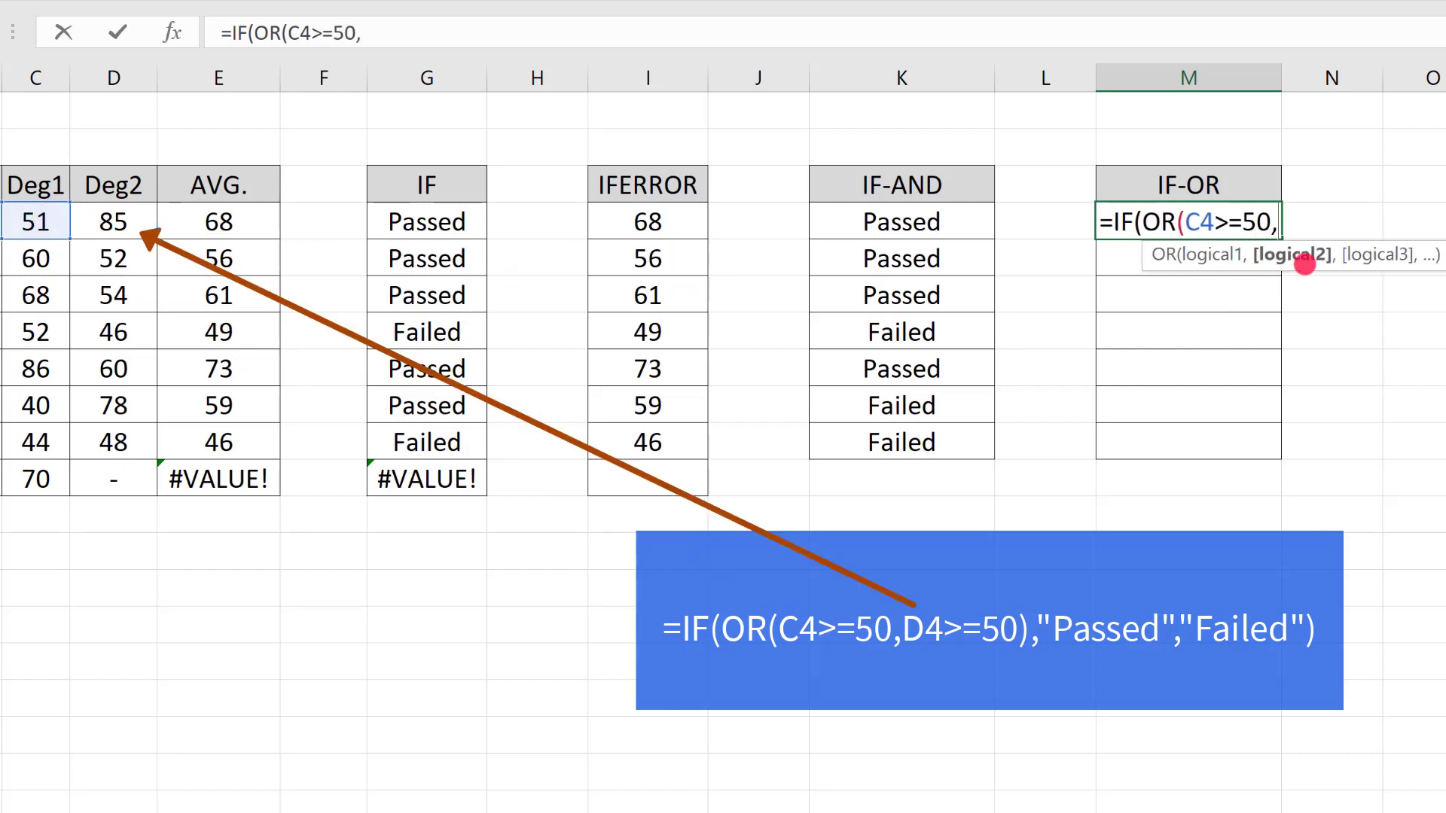
click(103, 221)
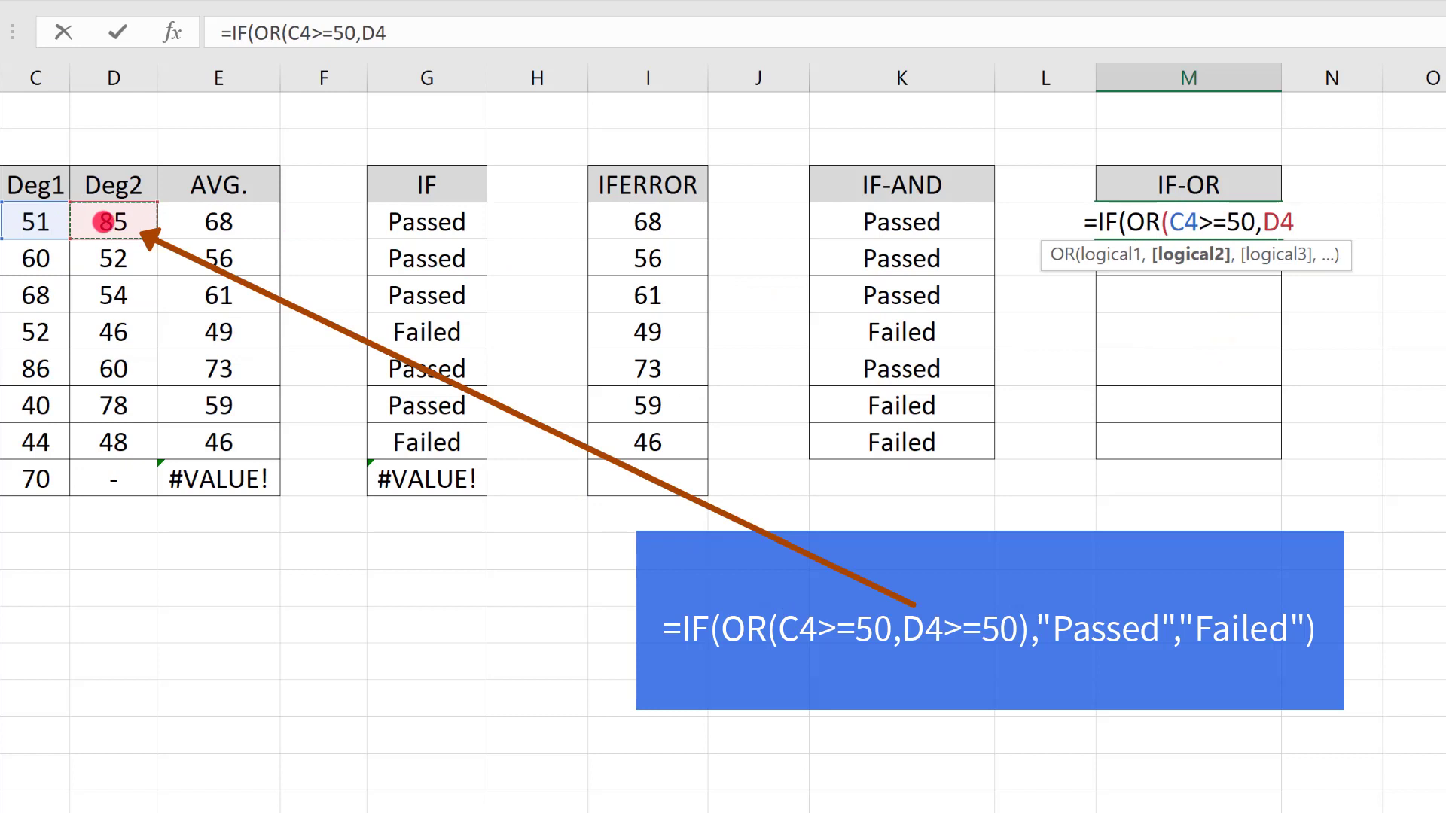
text(>=)
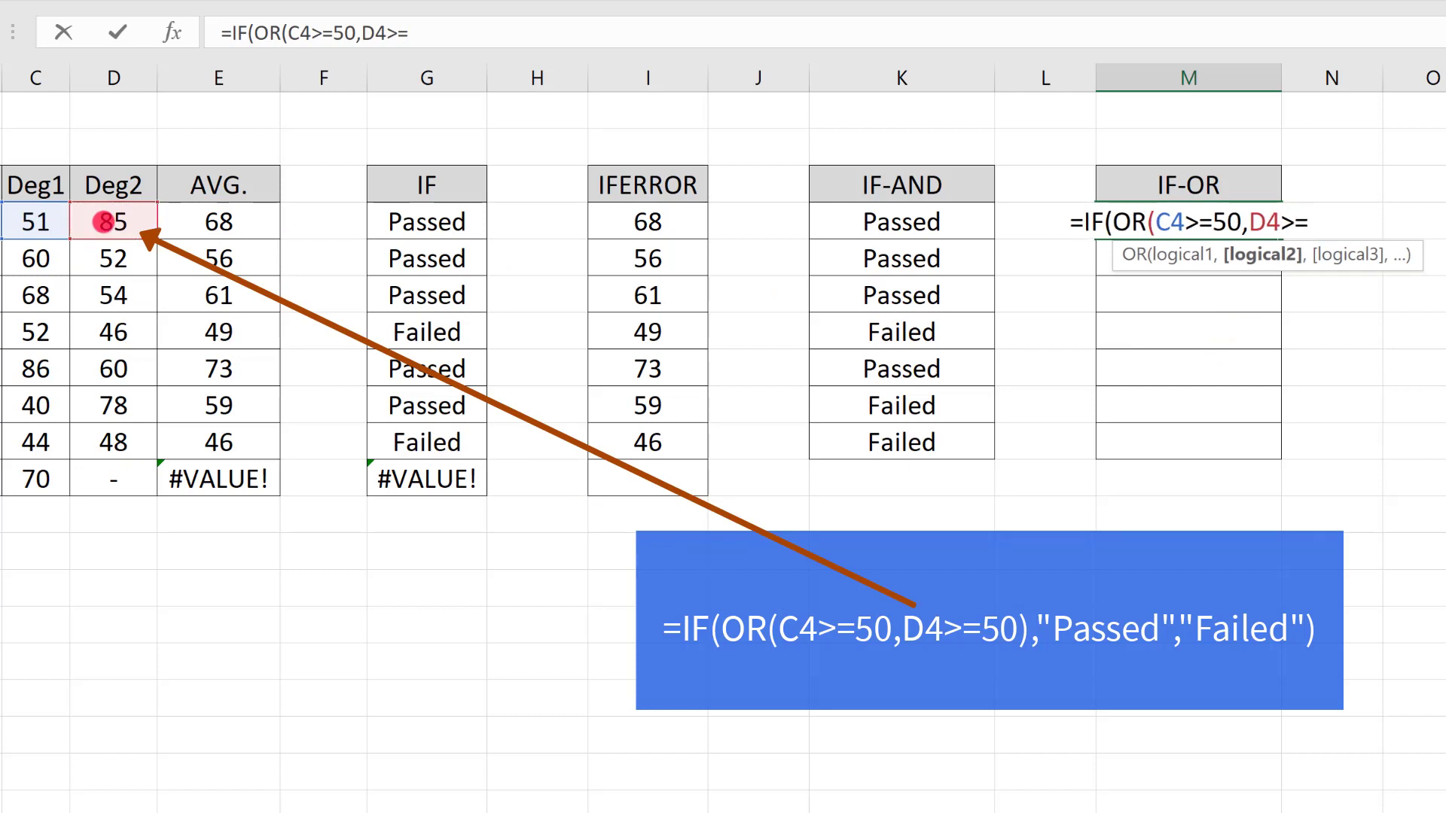
text(50)
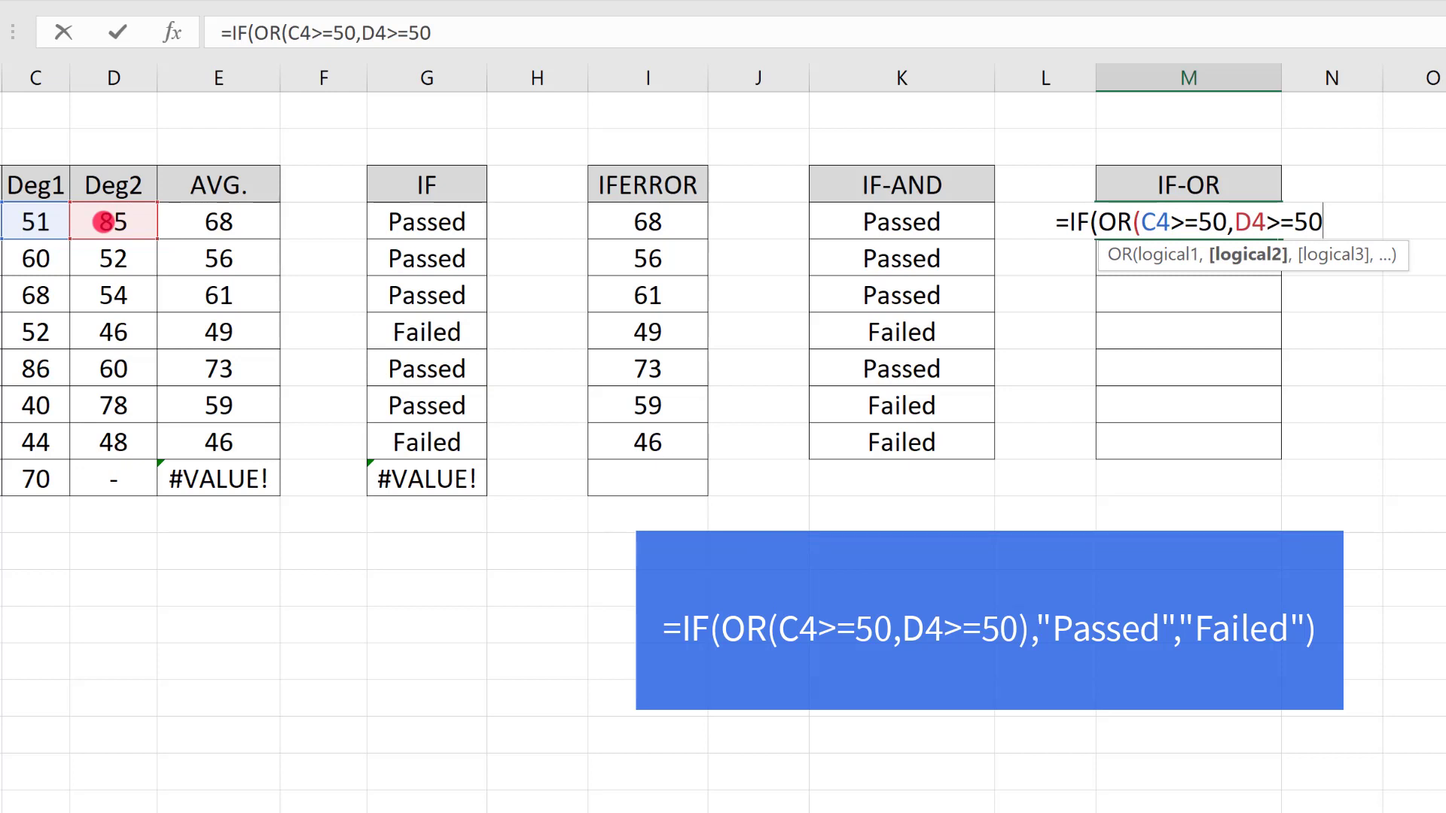
text())
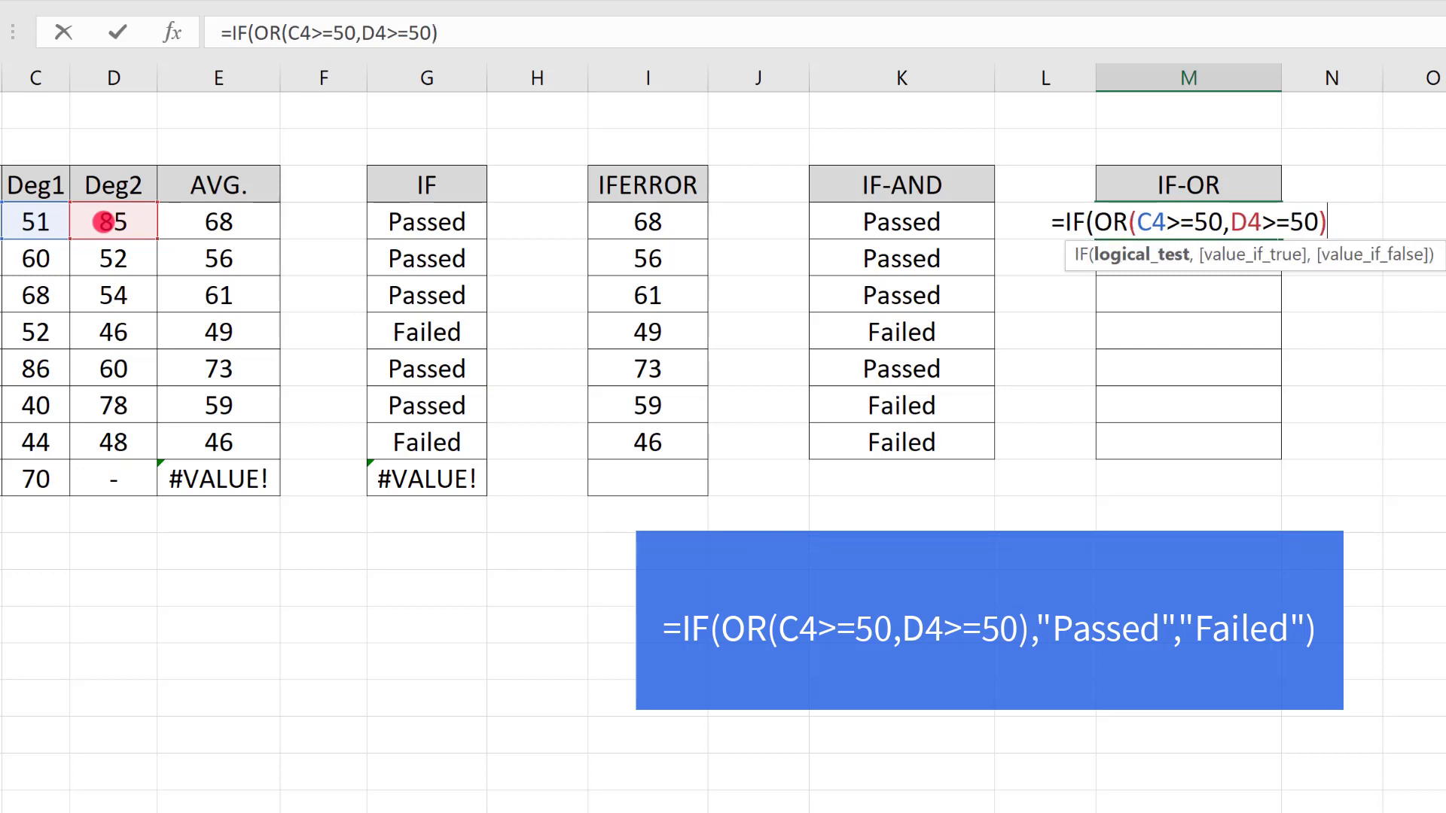
Step: Finish the M4 IF-OR formula with "Passed" as the true value and "Failed" as the false value, and fill it down to M10
text(,)
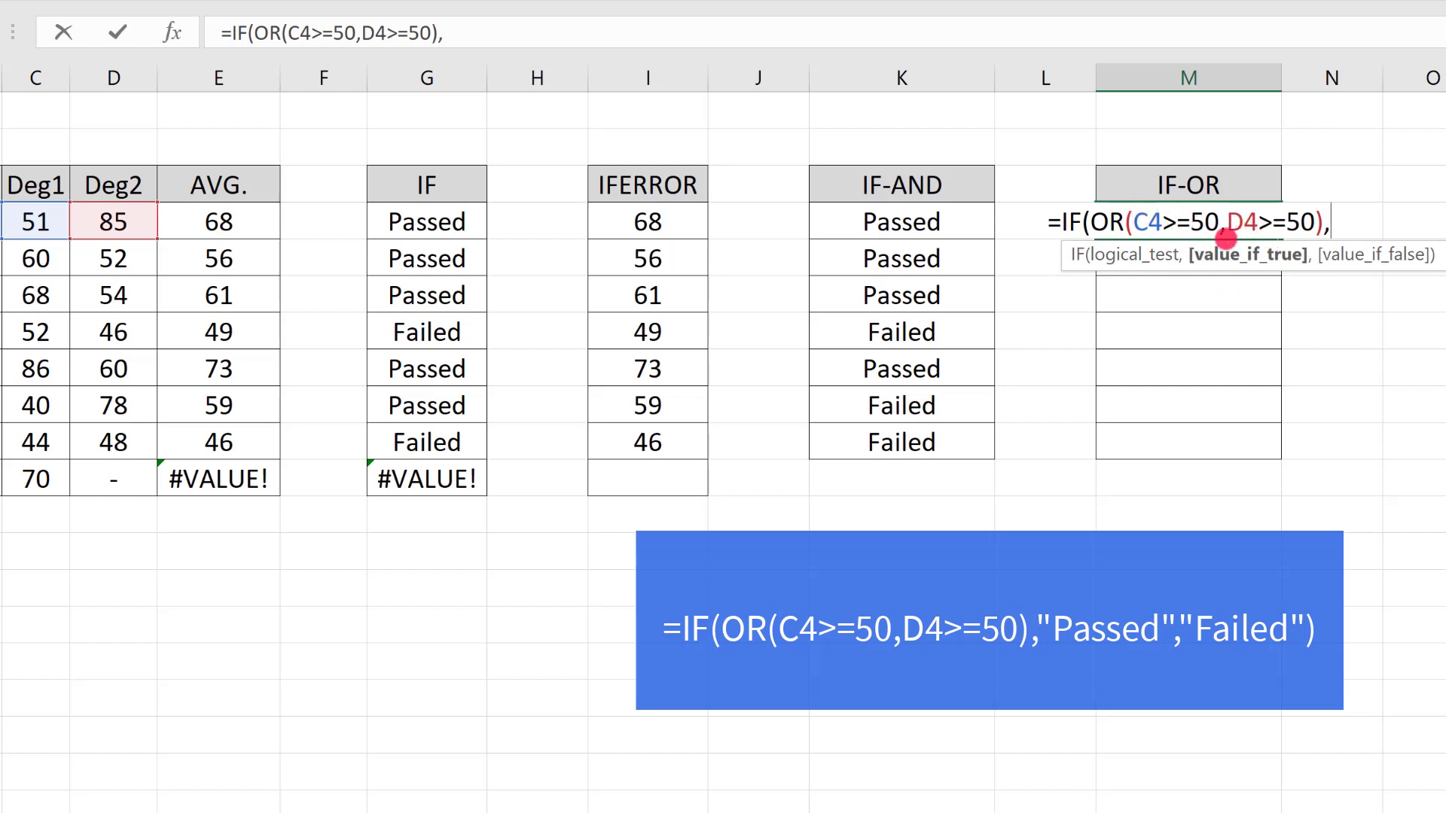
text(")
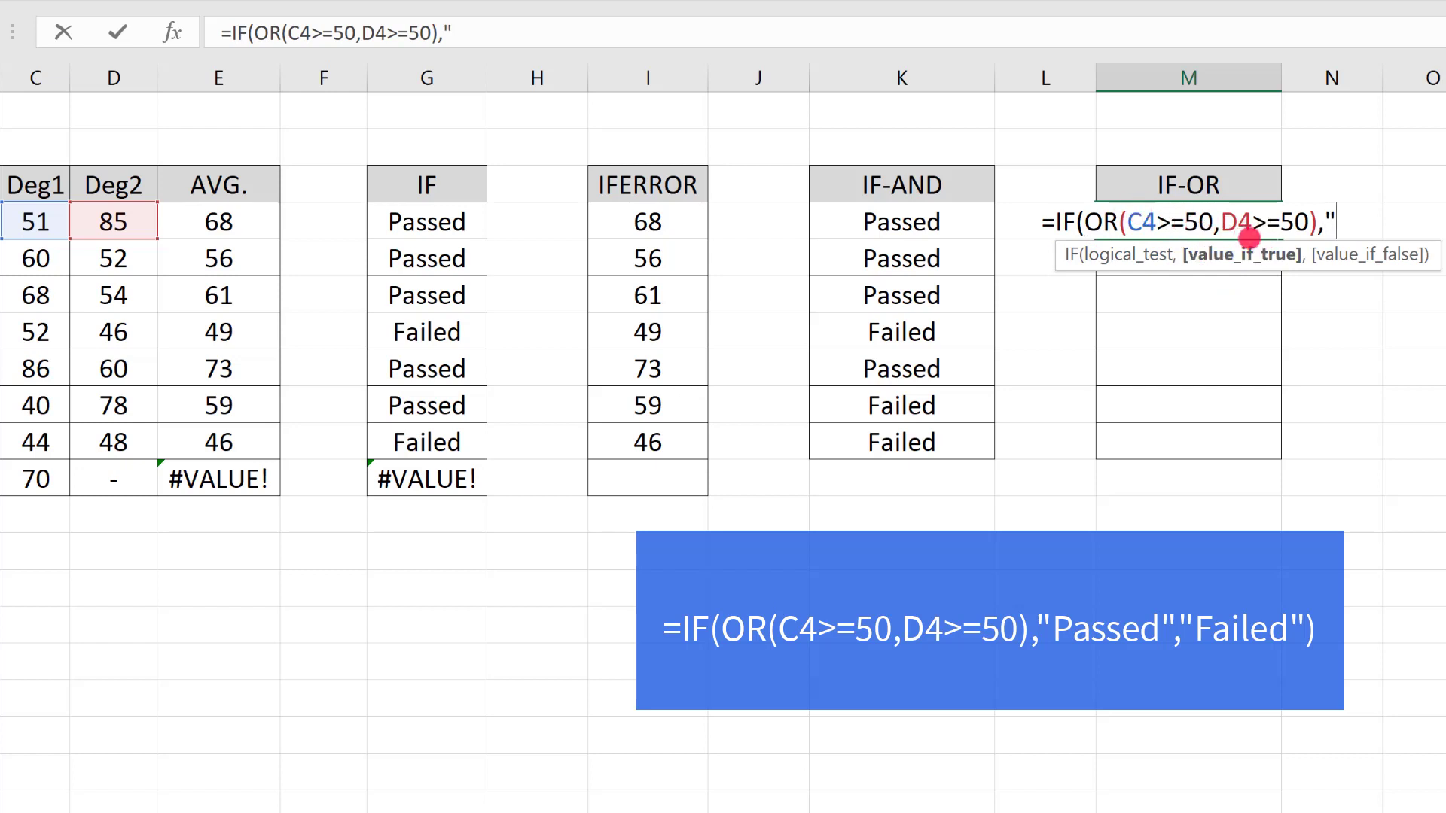
text(Passed)
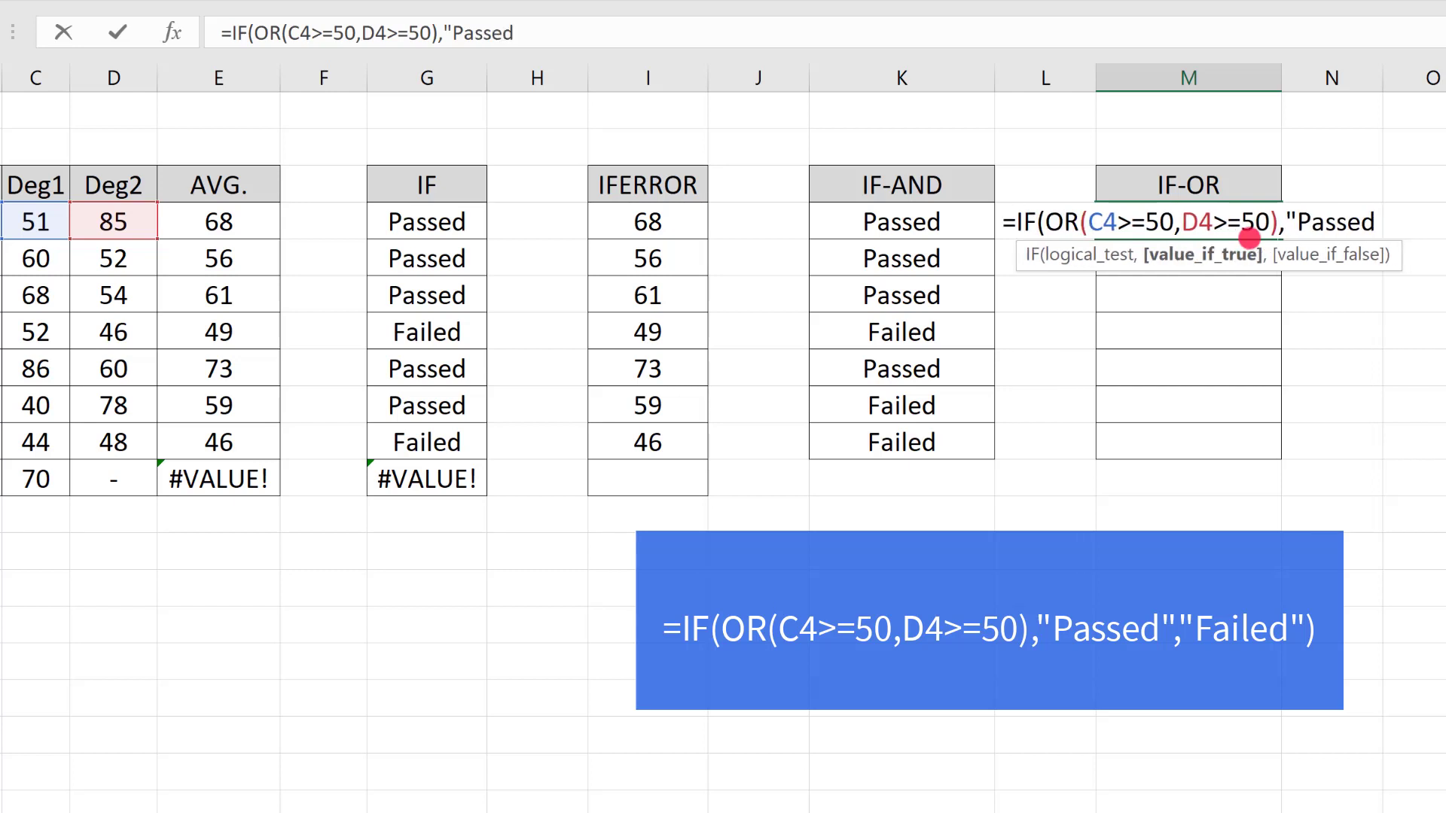
text(")
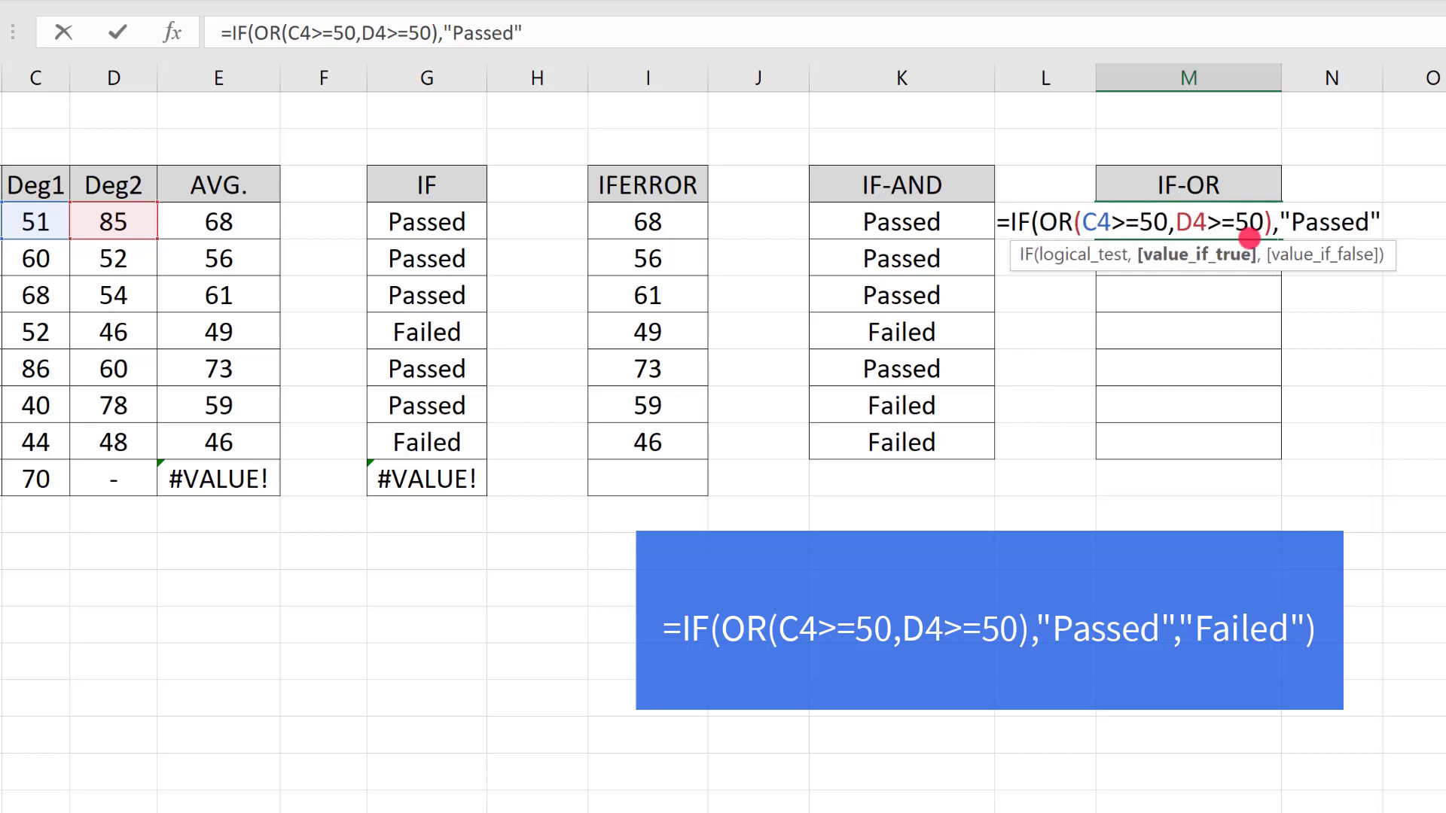
text(,")
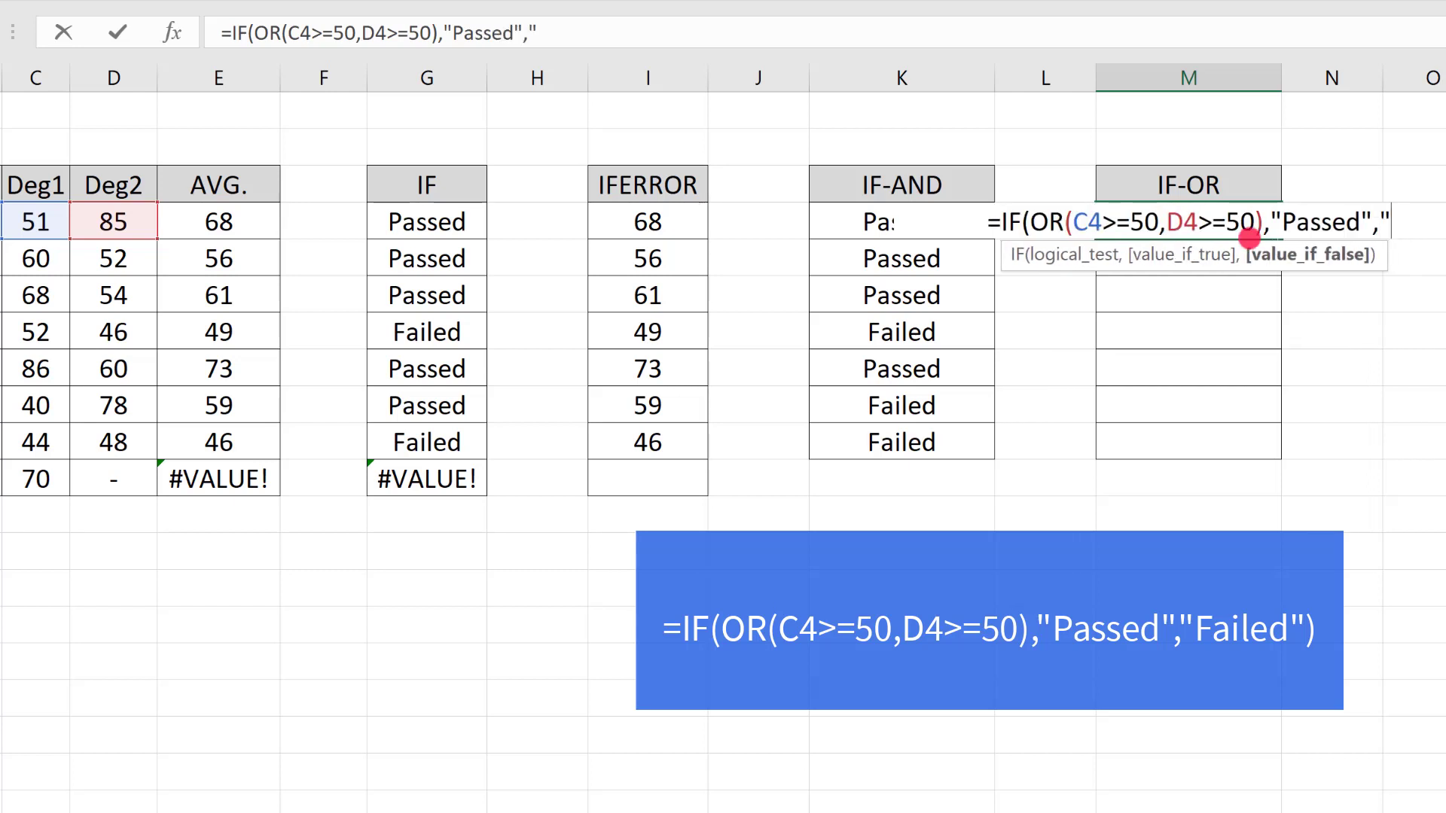
text(Faile)
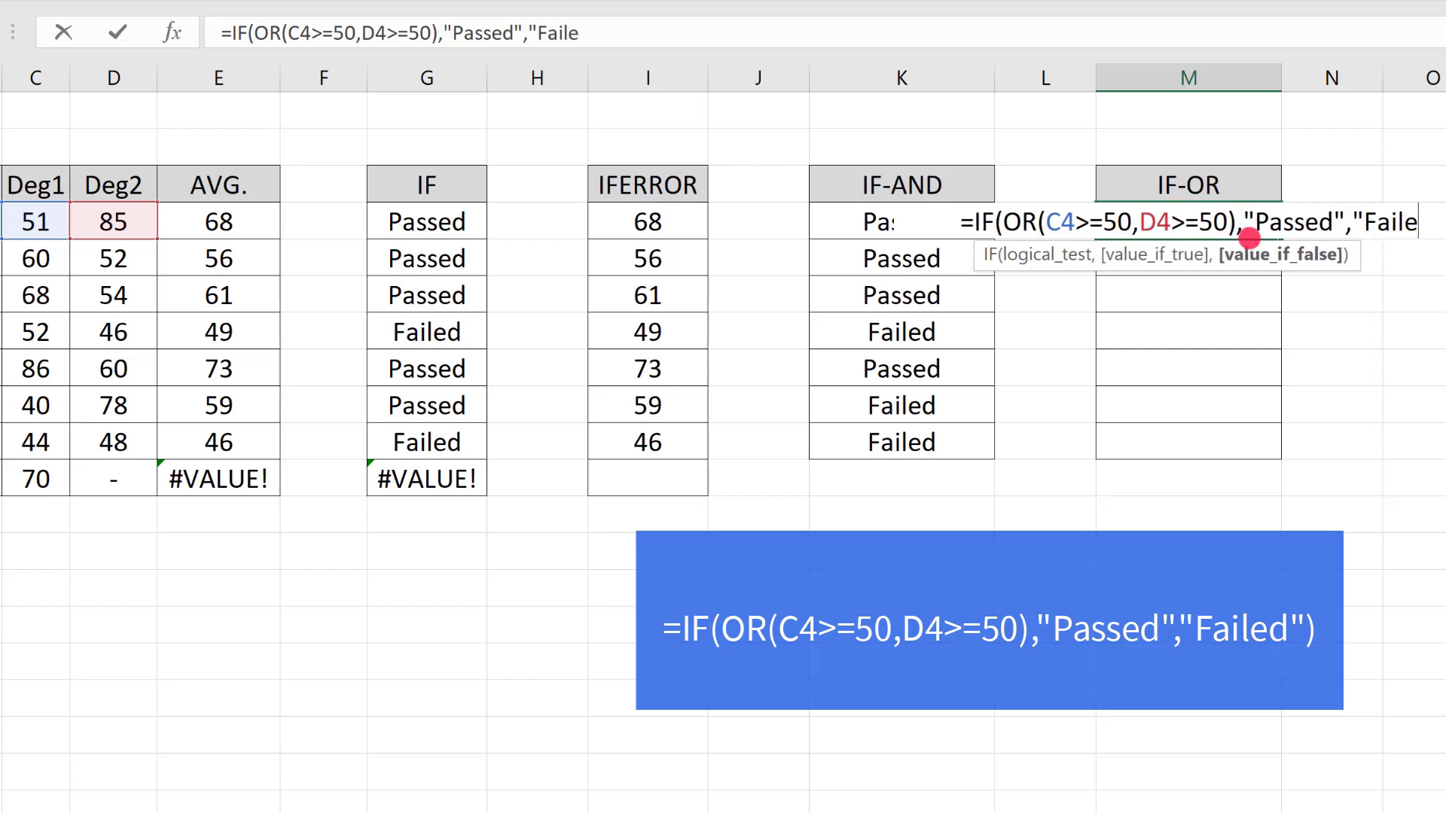
text(d"))
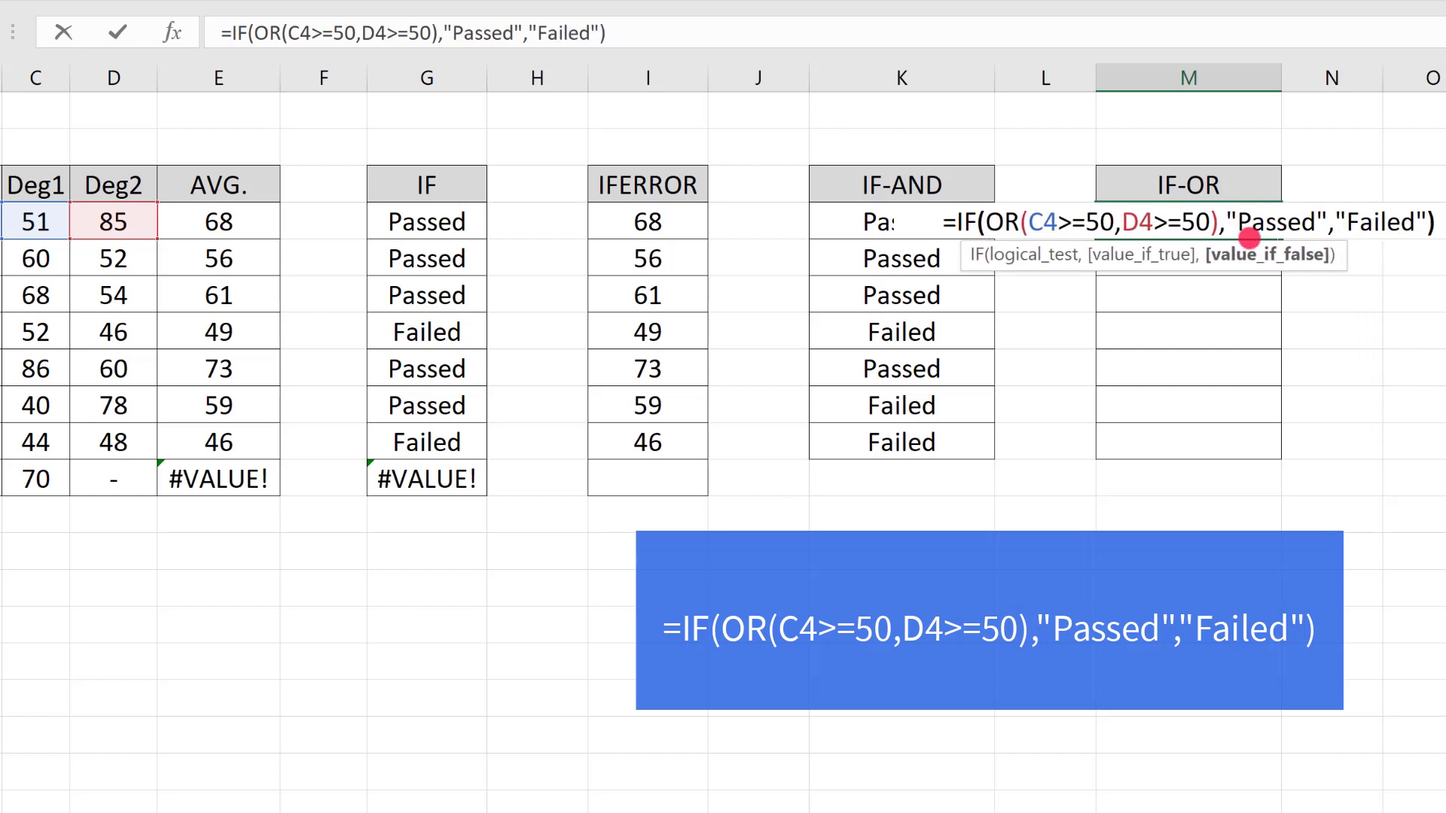
key(Return)
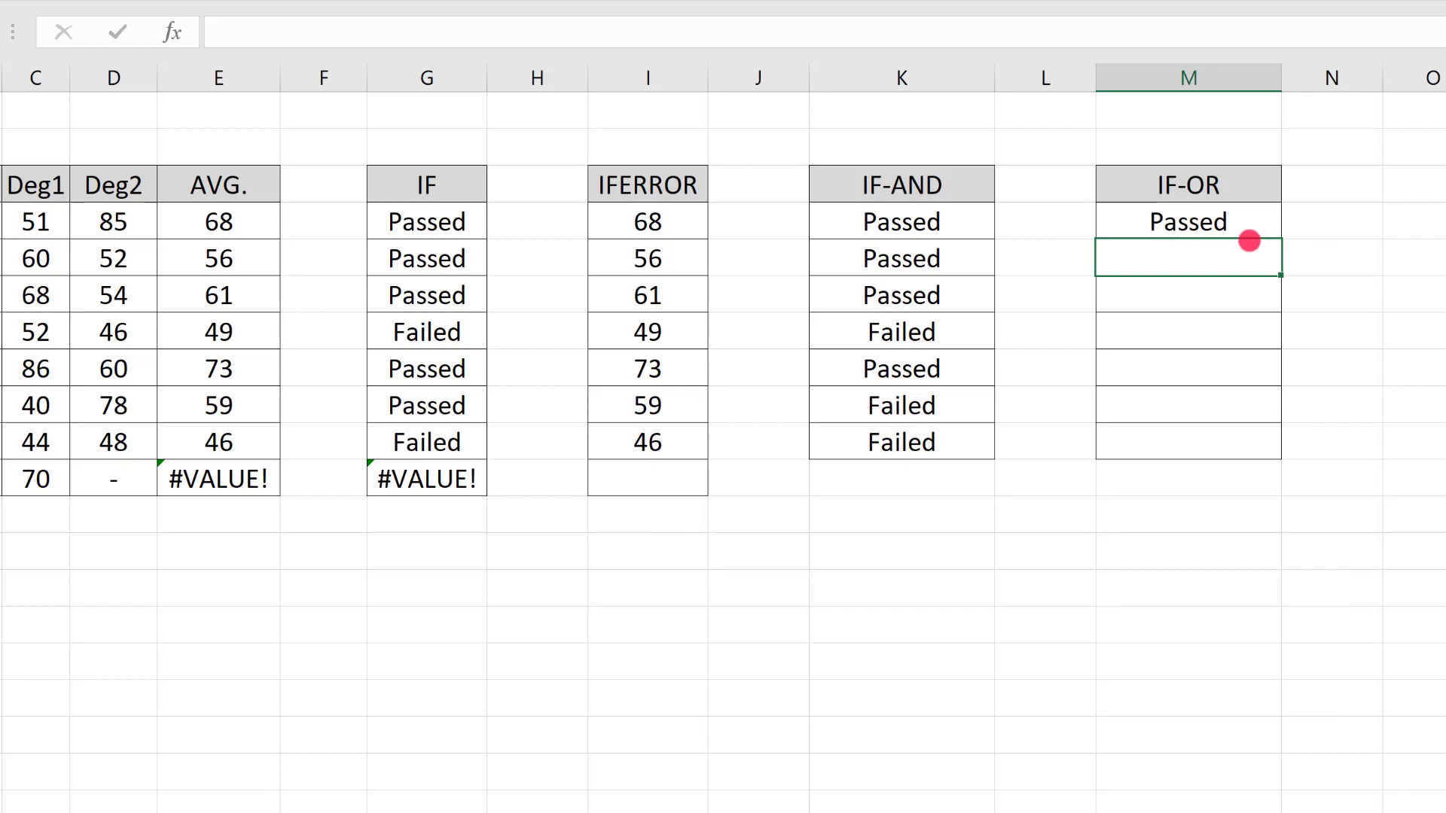
click(1229, 220)
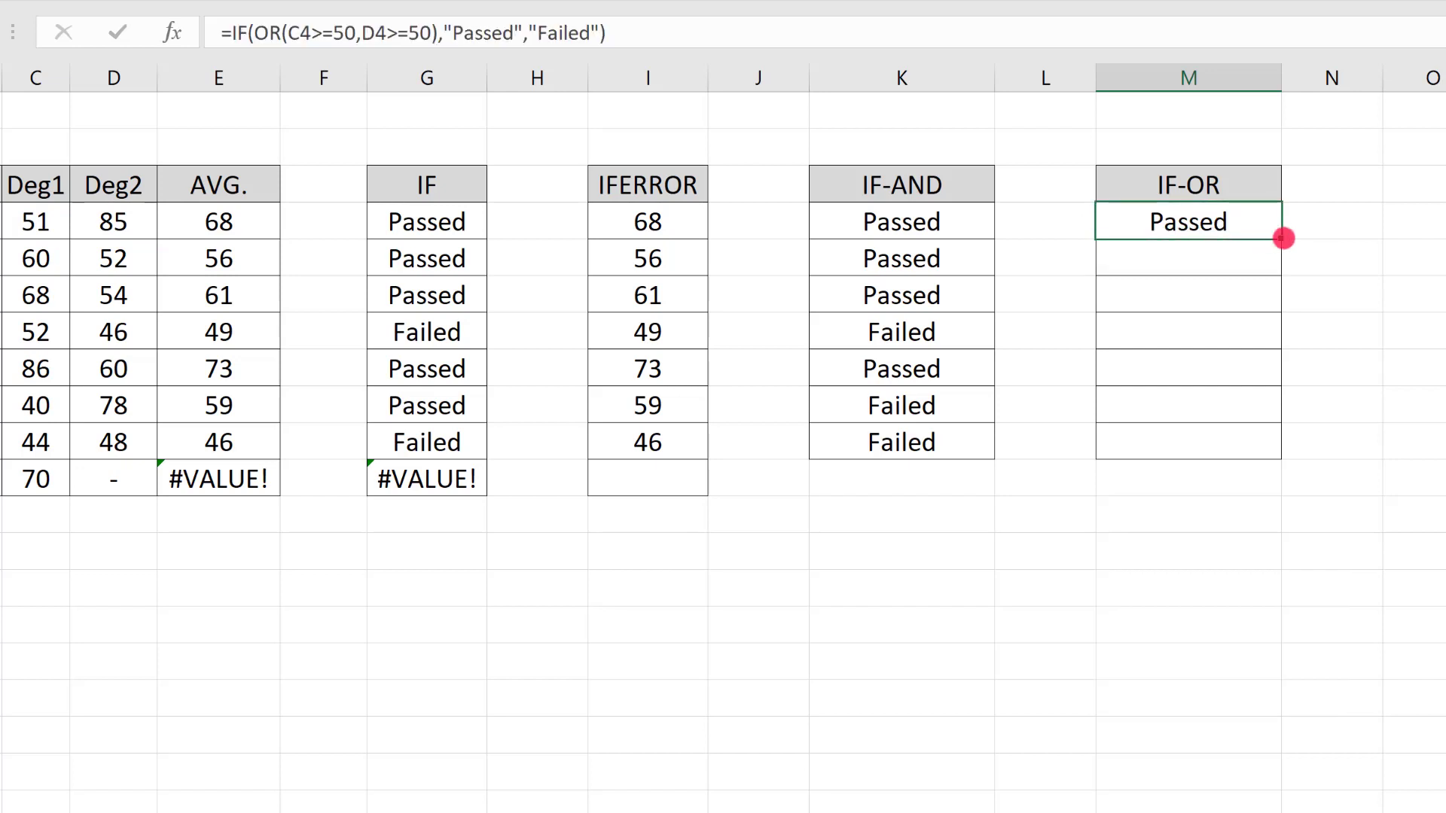
drag(1283, 238, 1271, 450)
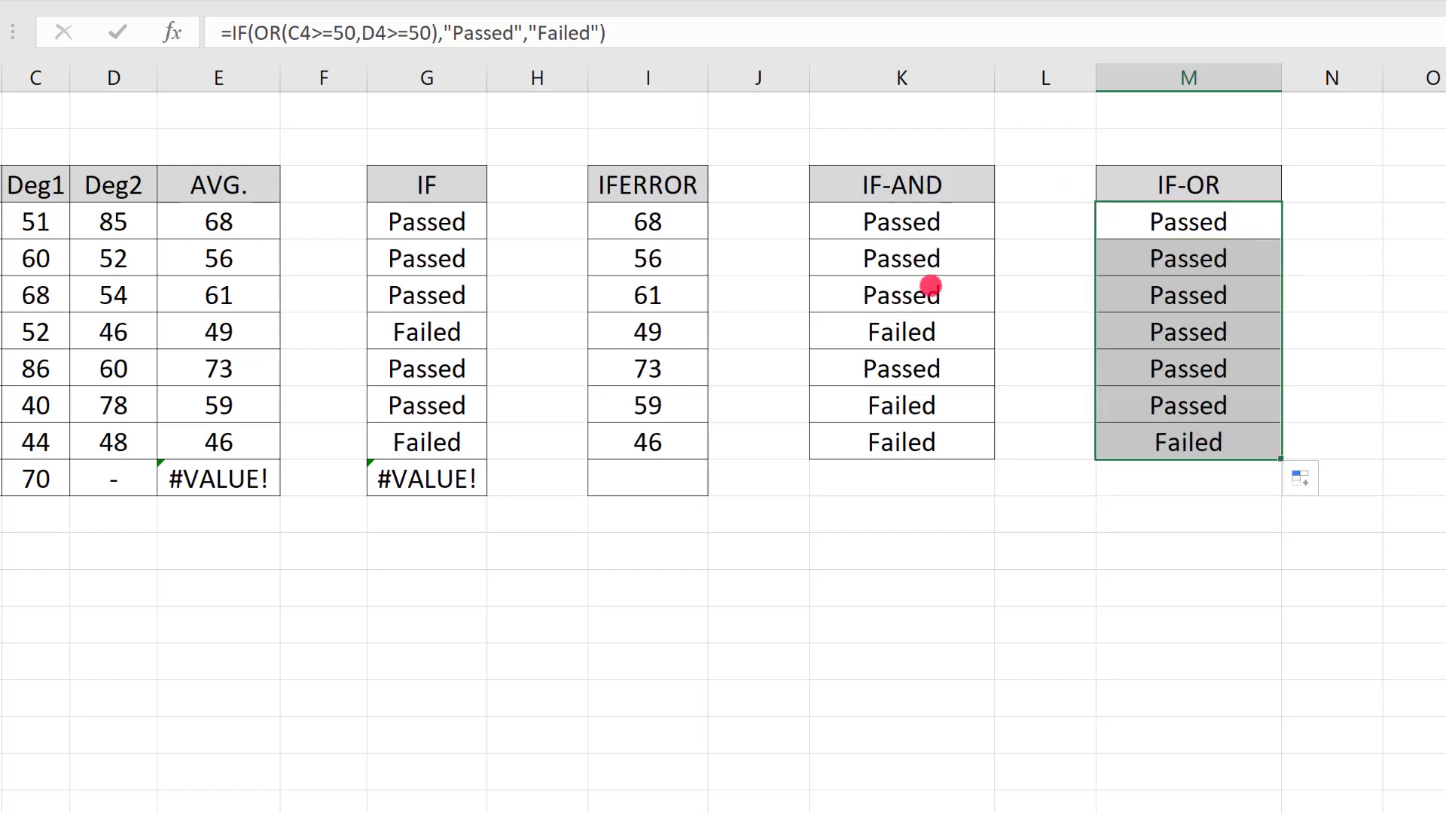
Step: Compare the IF-AND and IF-OR results in row 4 with the Deg1 and Deg2 marks in C4 and D4
click(1179, 226)
click(941, 226)
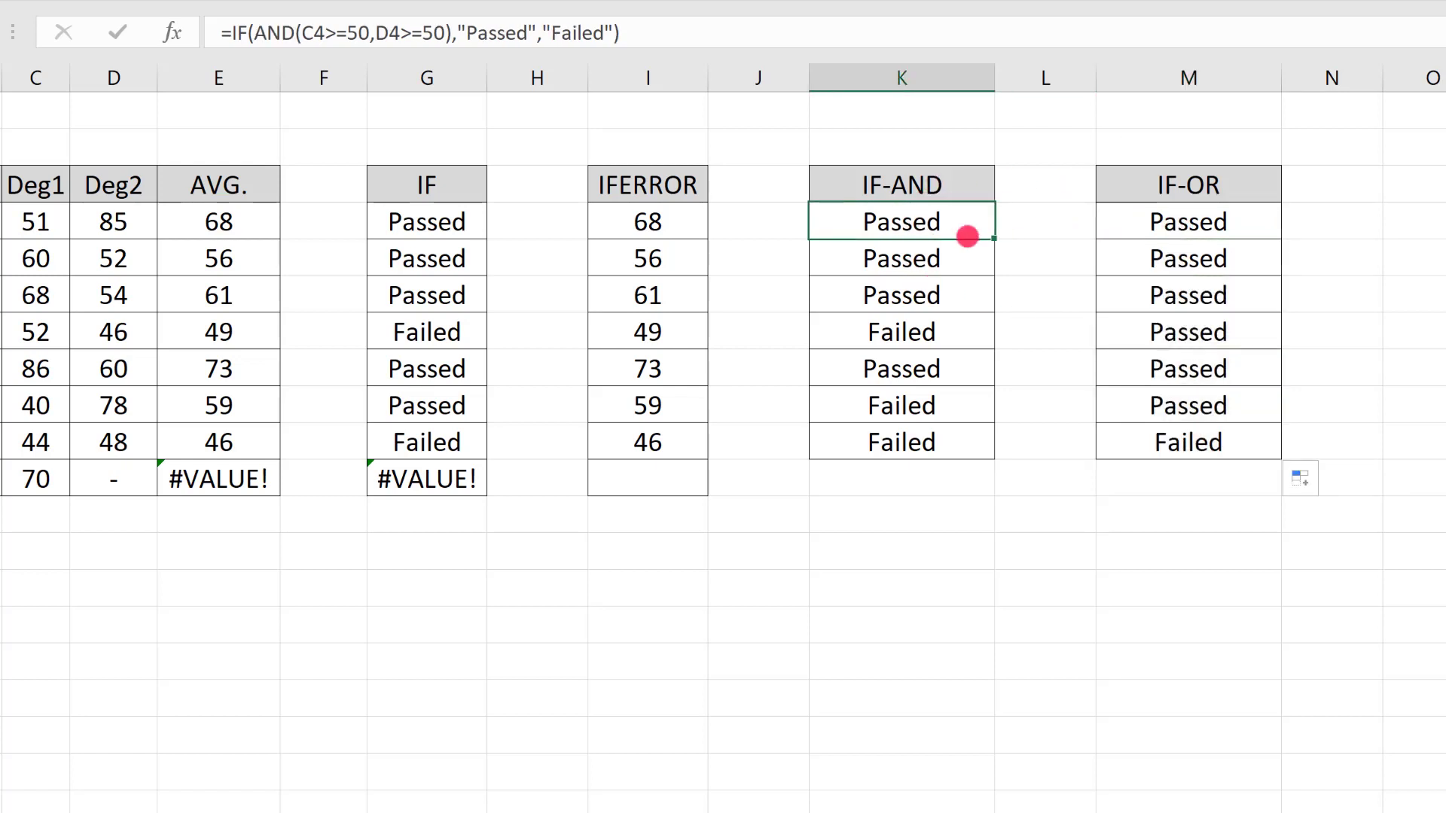
click(51, 213)
click(113, 223)
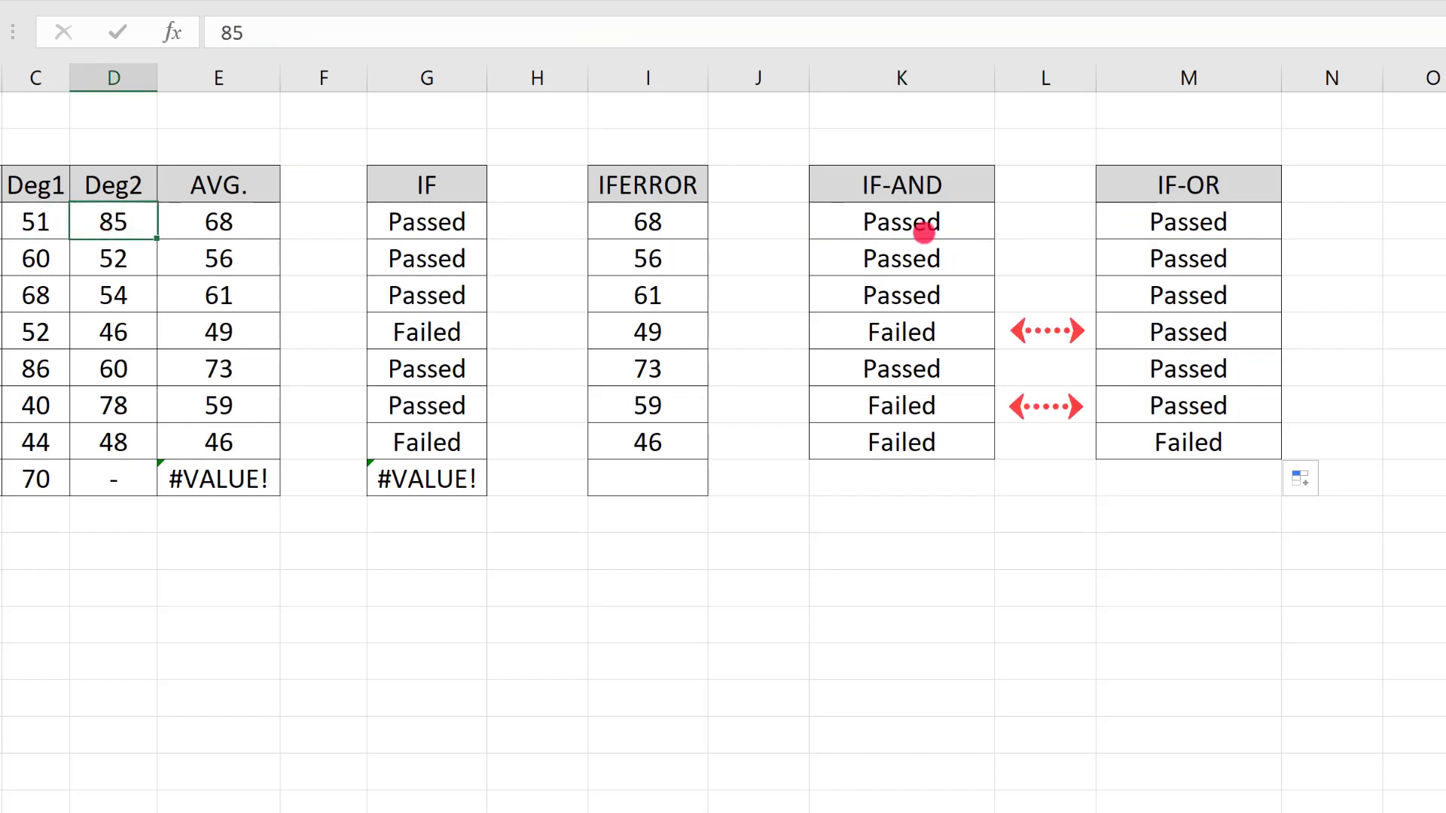
click(1190, 235)
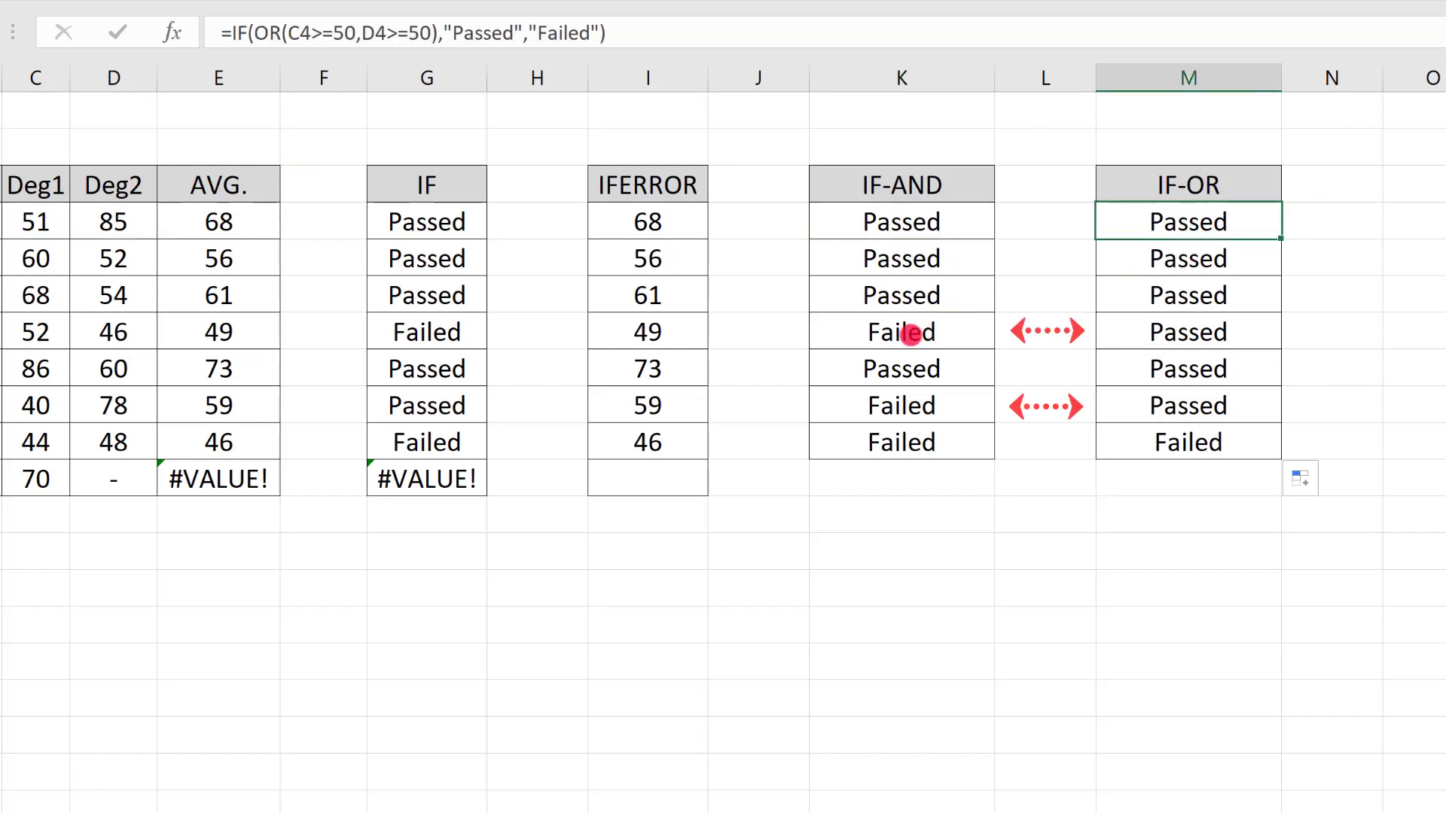
Step: Compare the IF-AND result in K7 and the IF-OR result in M7 against the marks in C7 and D7
click(910, 335)
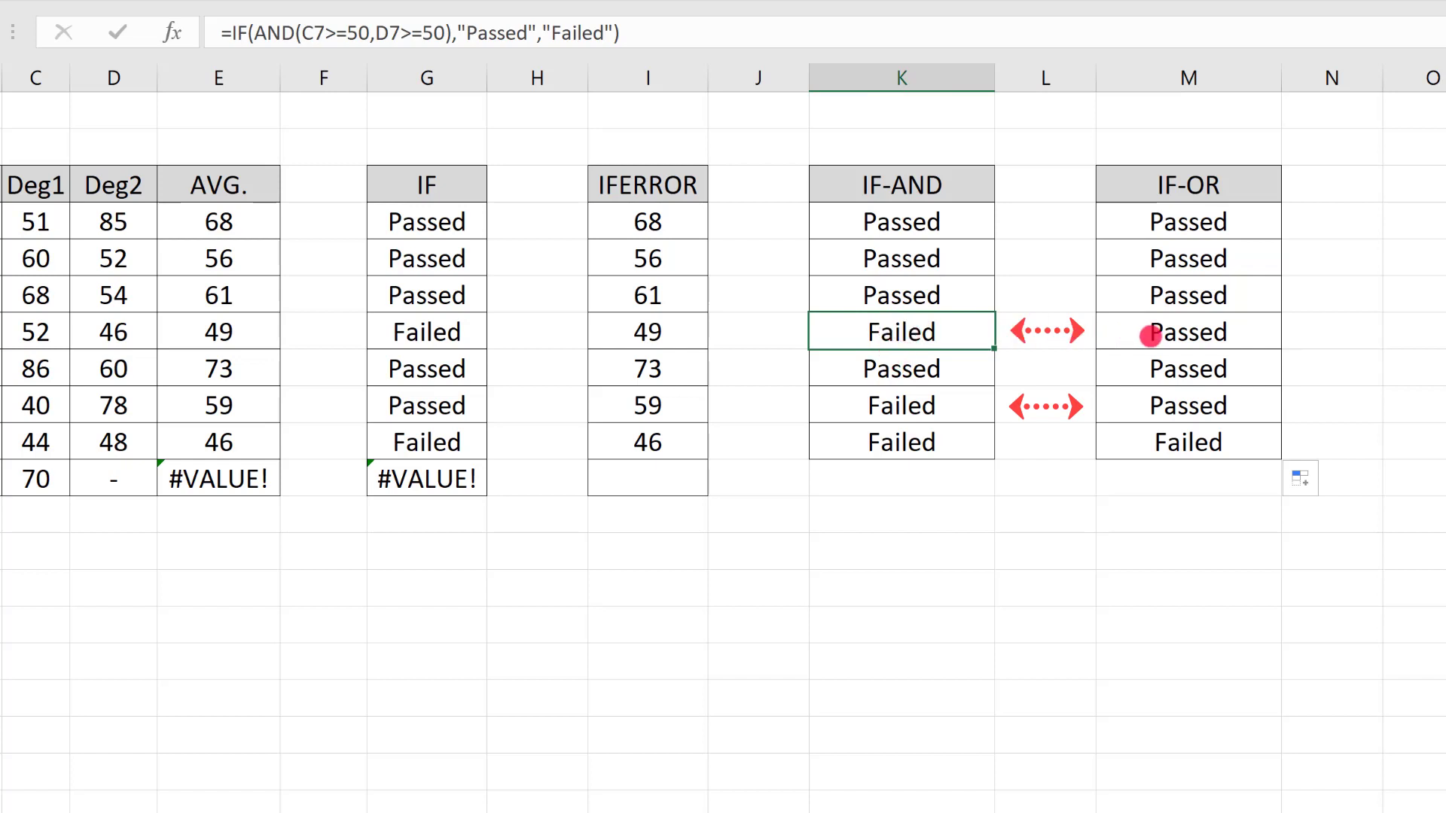
click(1150, 336)
click(934, 330)
click(32, 341)
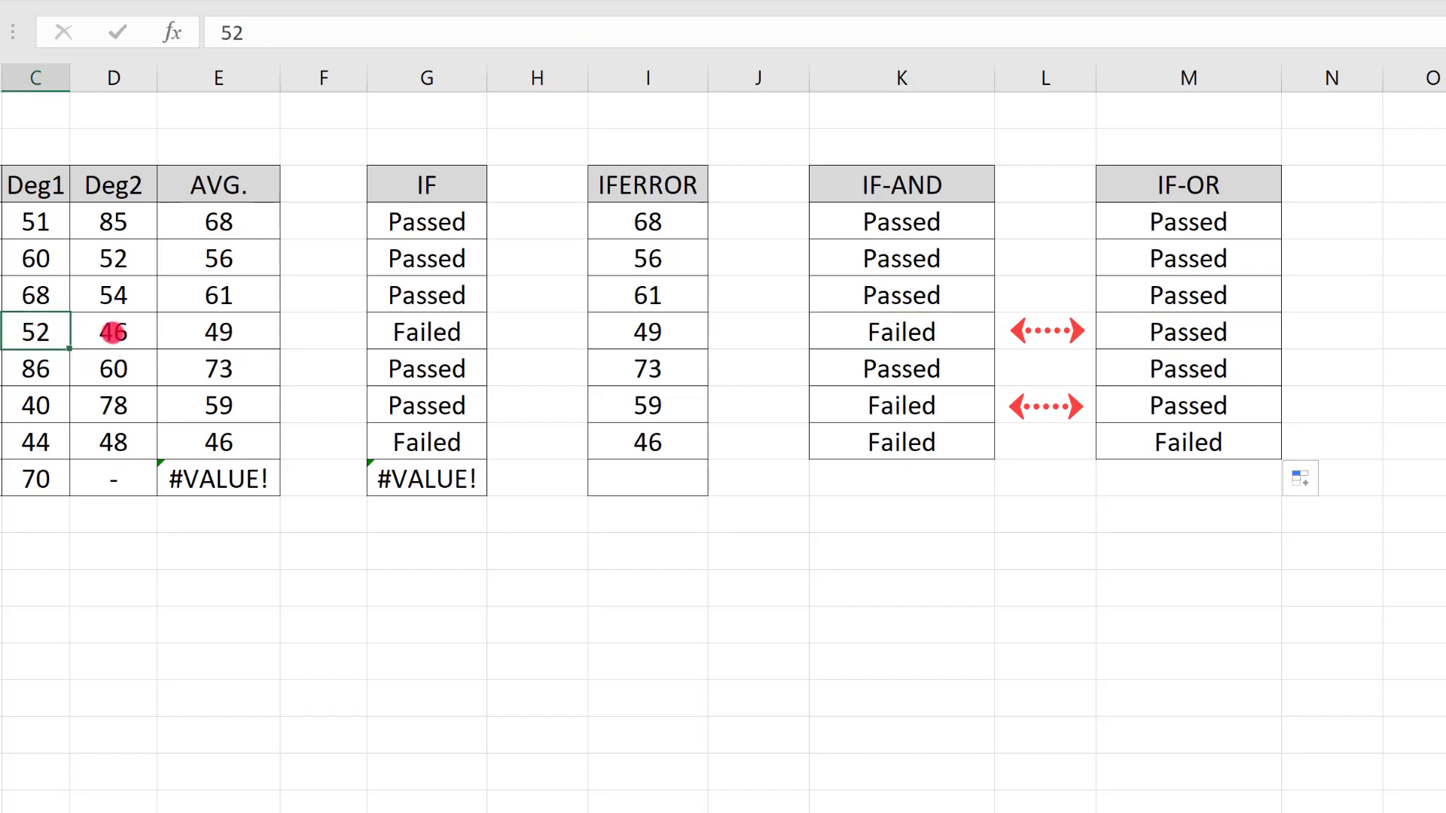
click(113, 332)
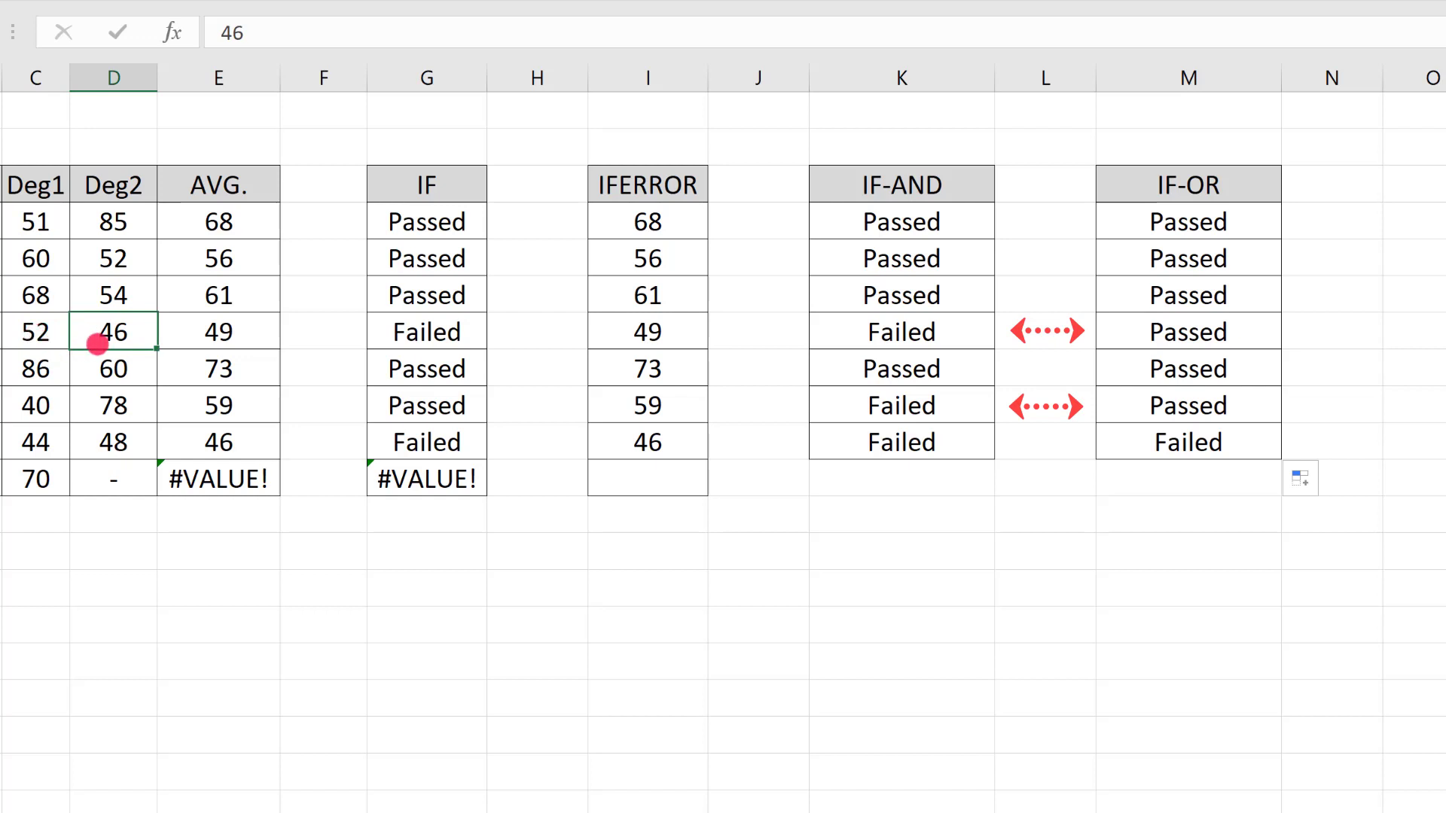
click(36, 324)
click(111, 336)
click(45, 334)
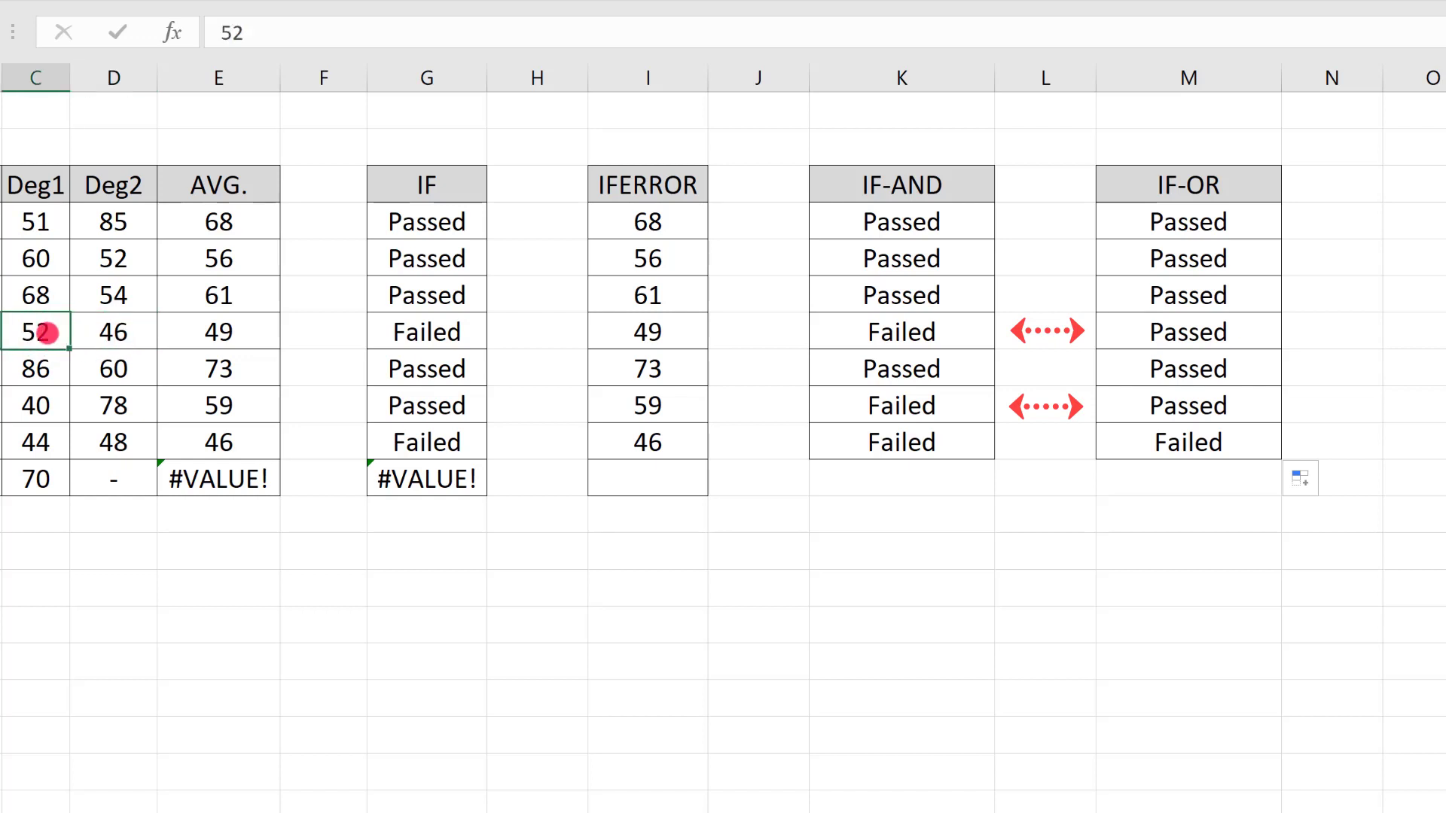
click(116, 340)
click(30, 337)
click(1201, 337)
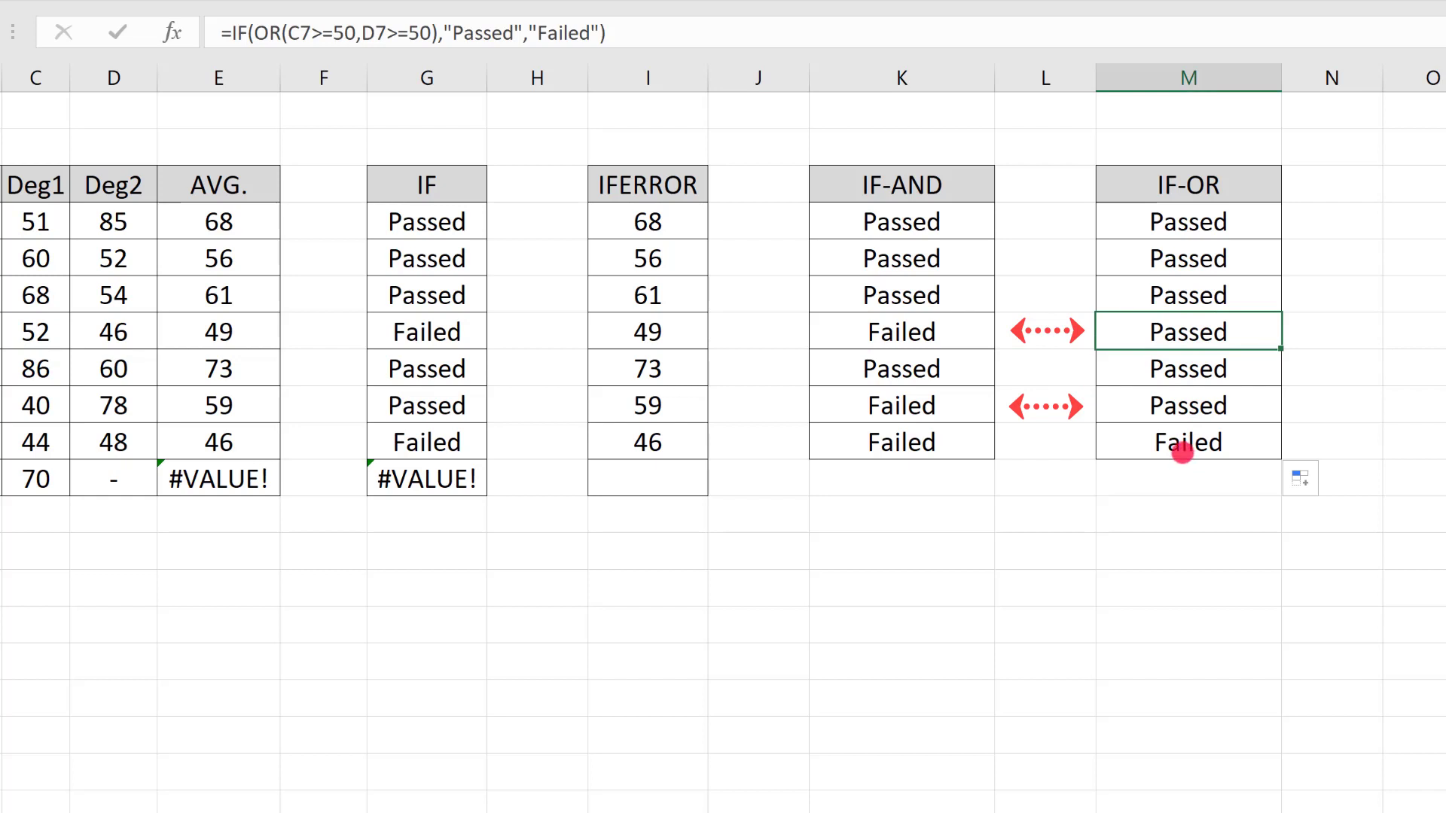
Step: Check the IF-OR result in M10 against the Deg1 and Deg2 marks in C10 and D10
click(1183, 446)
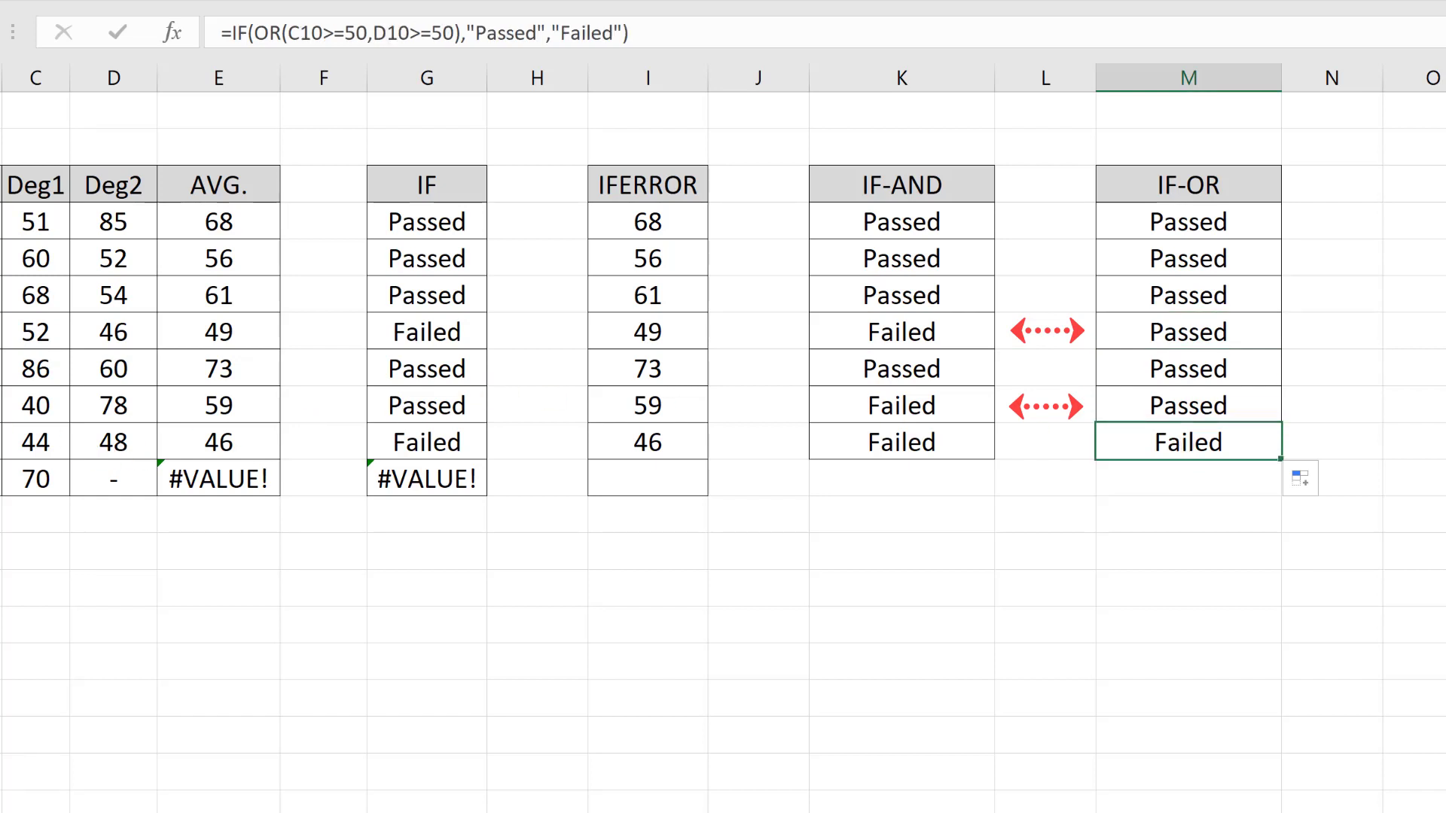
click(30, 442)
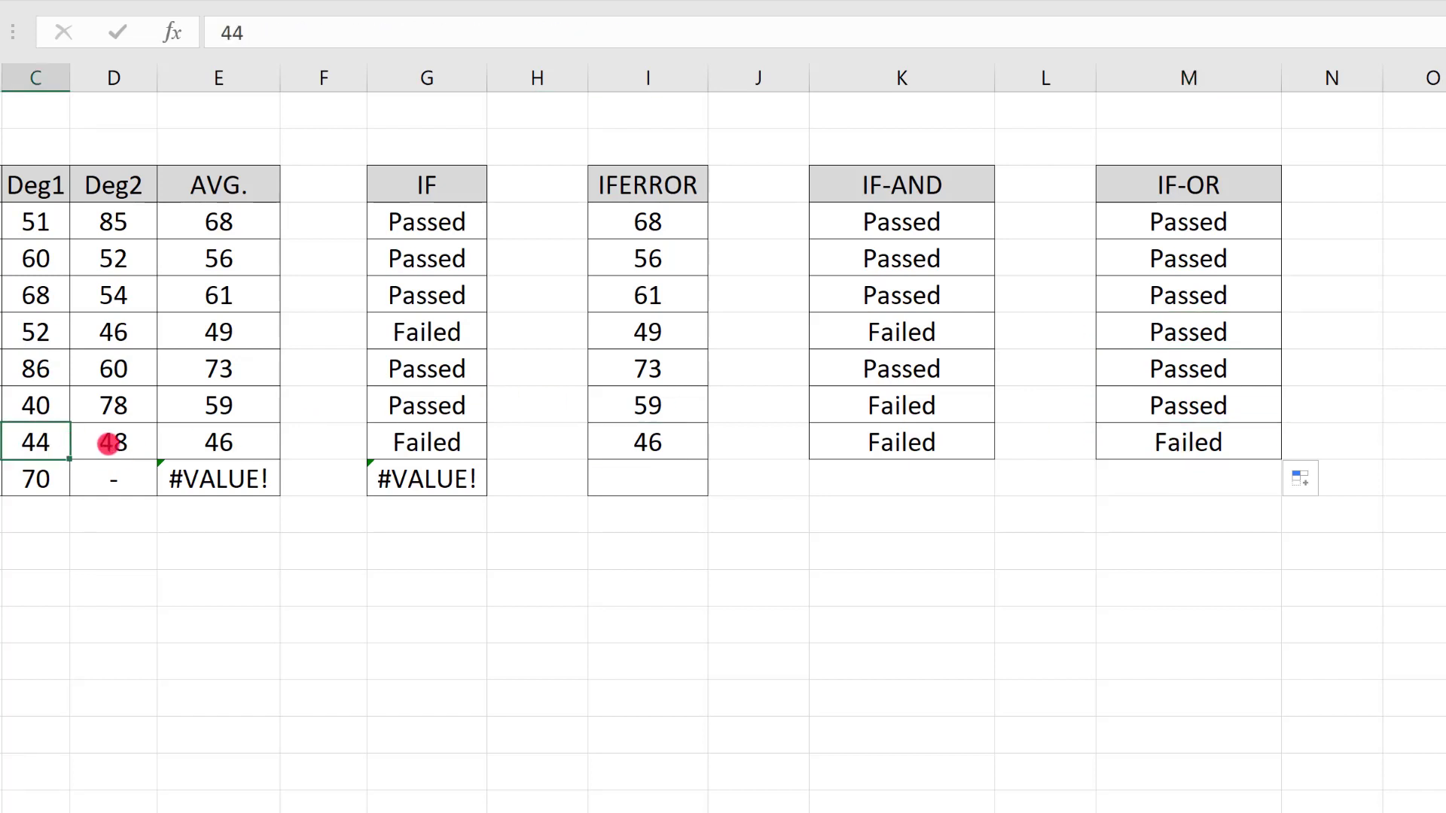
click(115, 442)
click(32, 442)
click(77, 444)
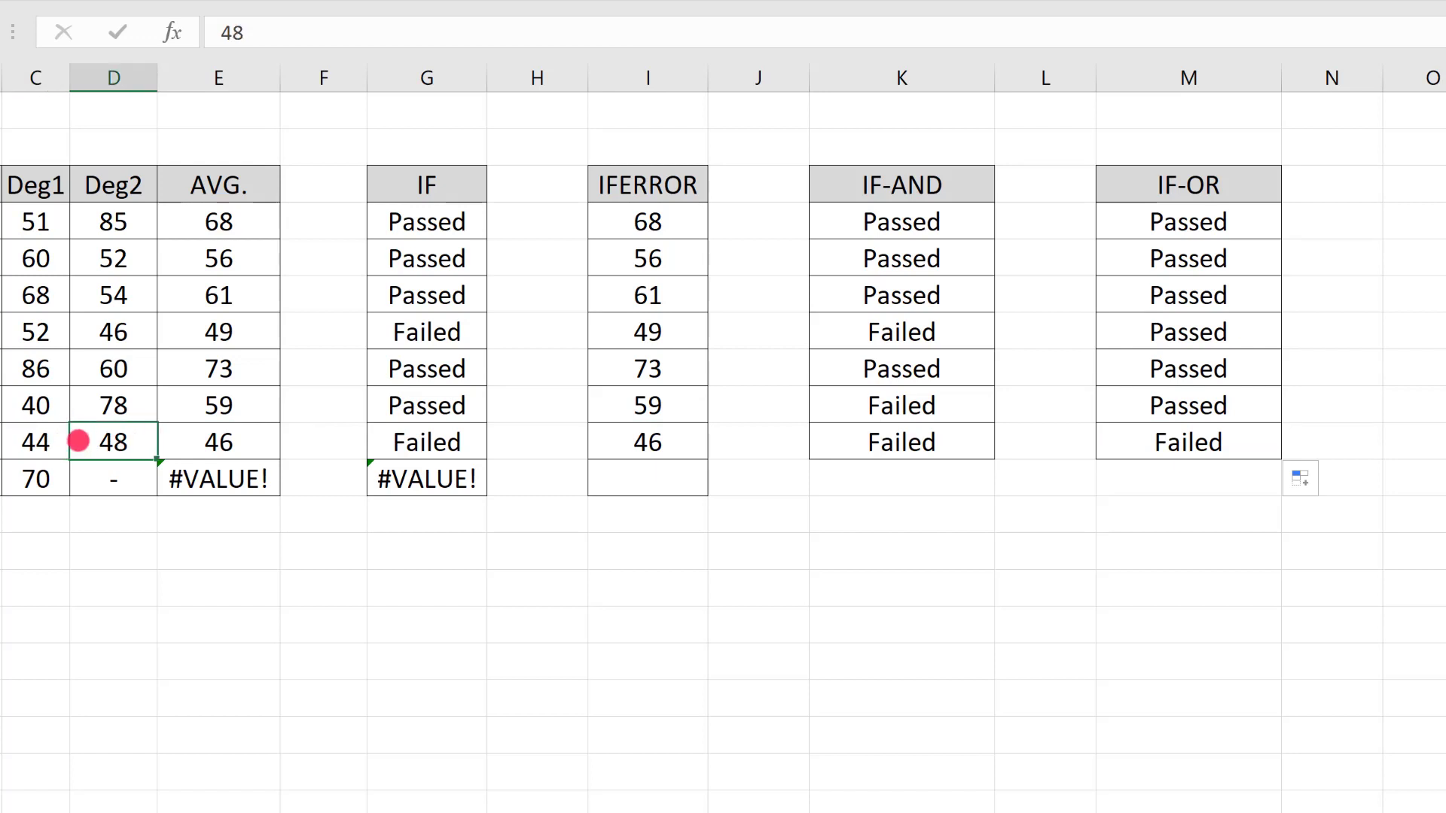